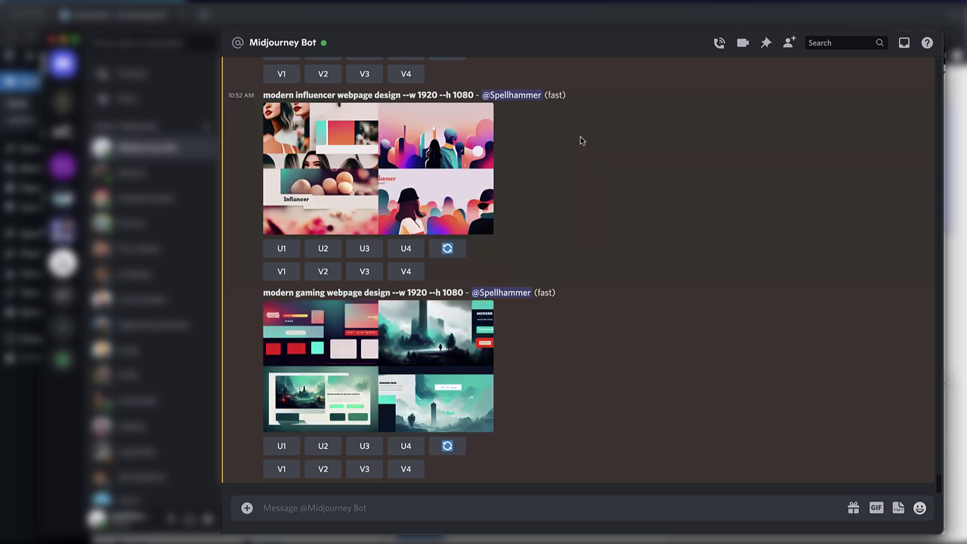
Upscale the fourth image of the modern webpage design grid and the third image of the modern gaming webpage design grid.
scroll(581, 140, up, 5)
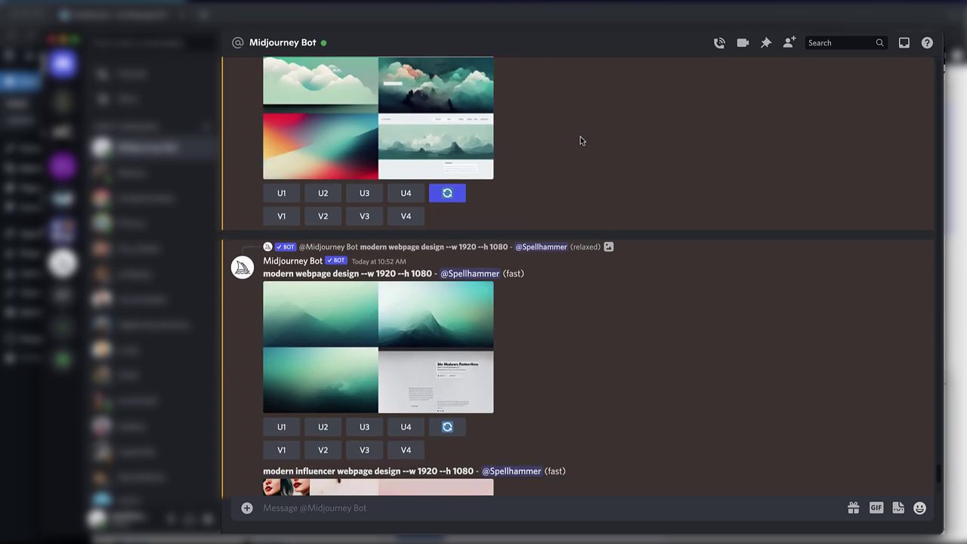
click(406, 150)
scroll(559, 219, down, 5)
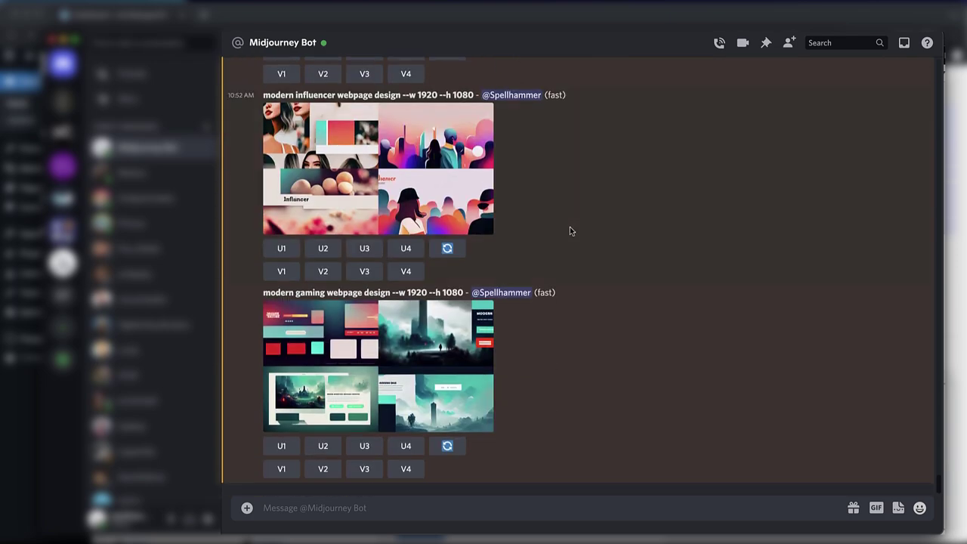
click(364, 261)
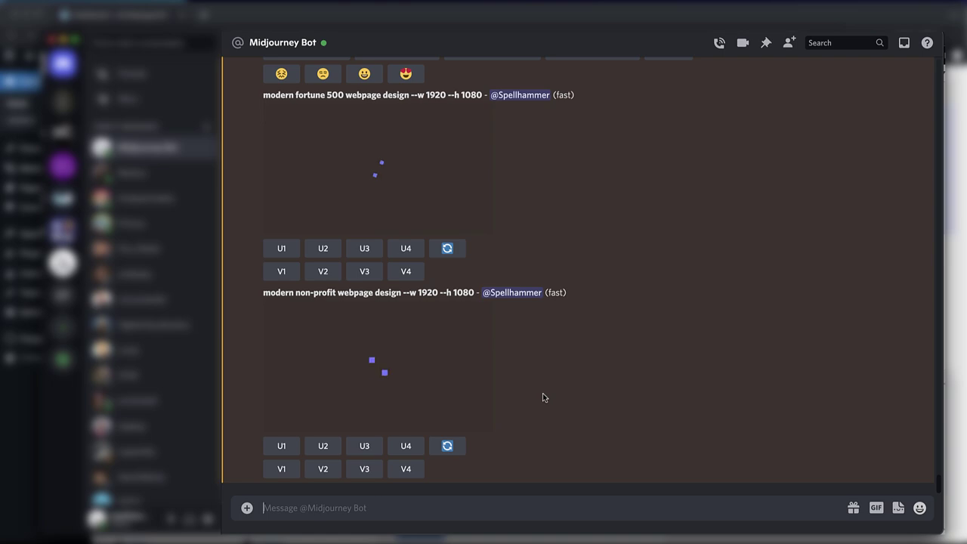
Upscale the first image of the modern fortune 500 webpage design grid.
scroll(543, 397, up, 10)
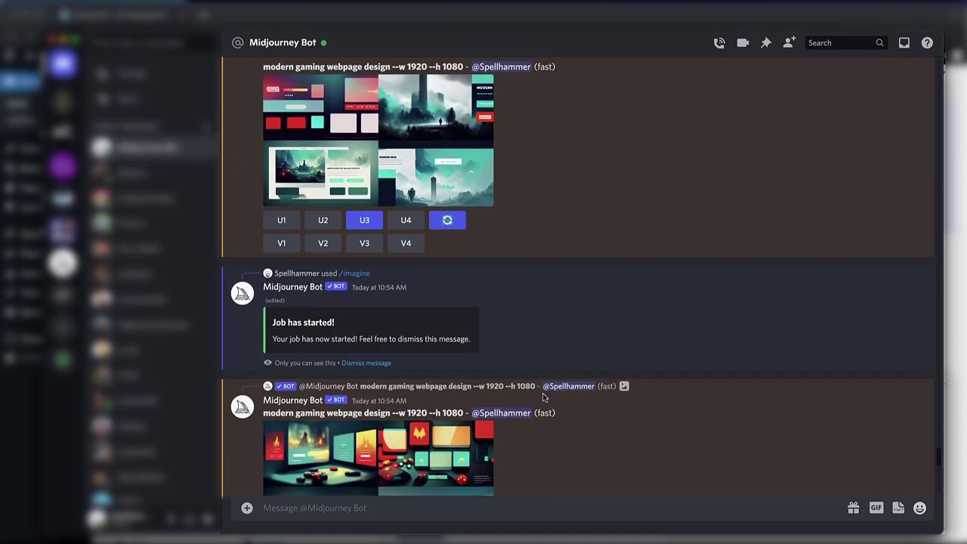
scroll(543, 397, down, 10)
click(281, 251)
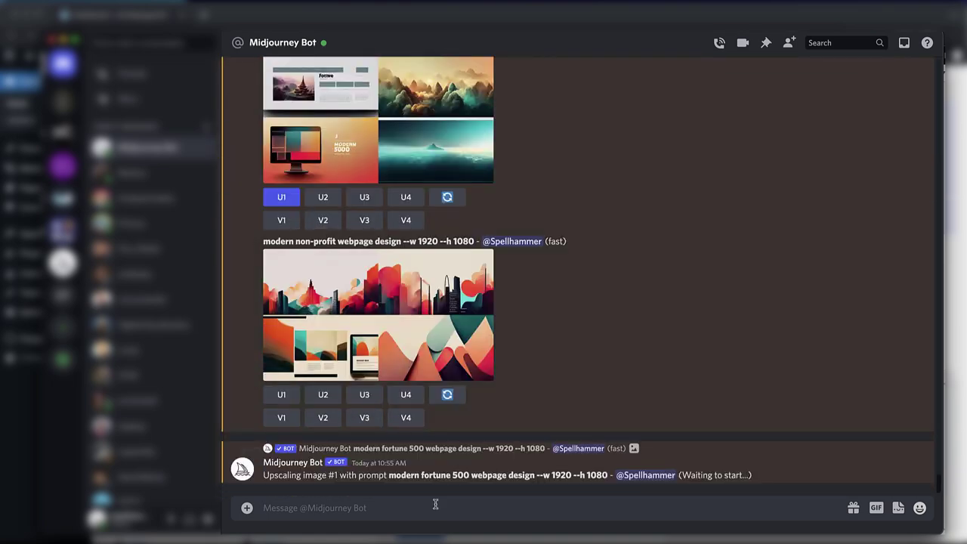
Submit the imagine prompt "modern cryptocurrency webpage design --w 1920 --h 1080" to the Midjourney Bot.
key(Up)
key(BackSpace)
text(cryptocurrency)
key(Return)
Reuse the previous prompt to submit "modern bank webpage design --w 1920 --h 1080".
key(Up)
key(ctrl+shift+Left)
text(bank webpage design --w 1920 --h 1080)
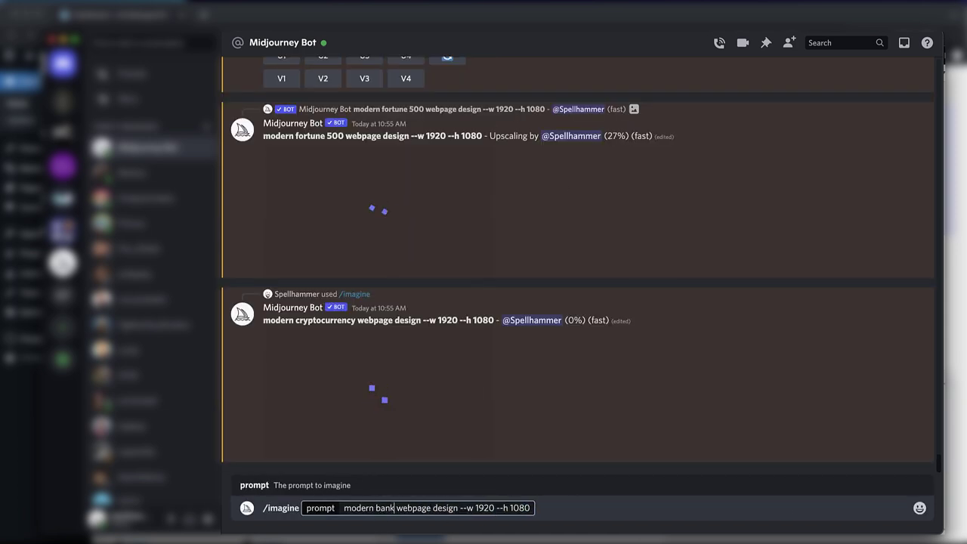
key(Return)
Replace the subject in the bank prompt and submit "modern software engineer webpage design --w 1920 --h 1080".
key(Up)
double_click(376, 509)
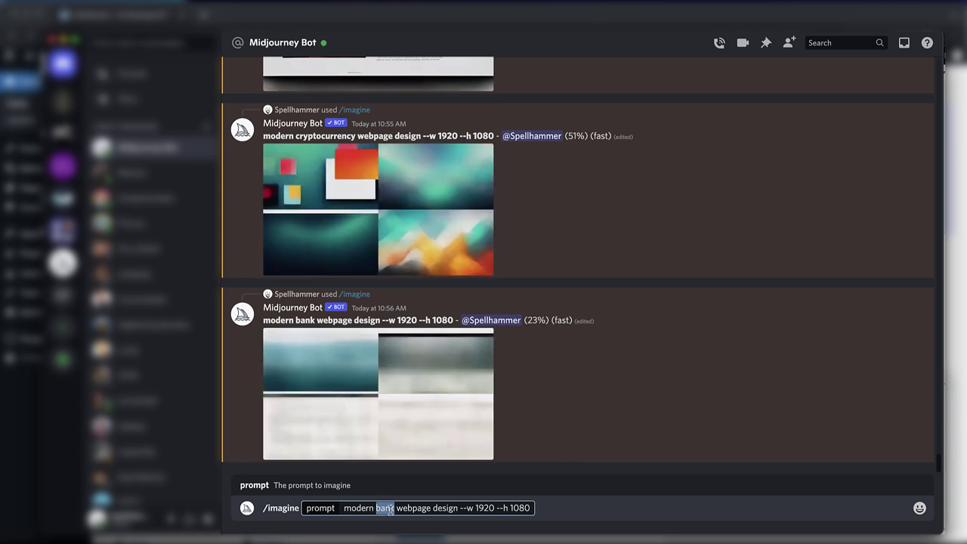
text(software engineer)
key(Return)
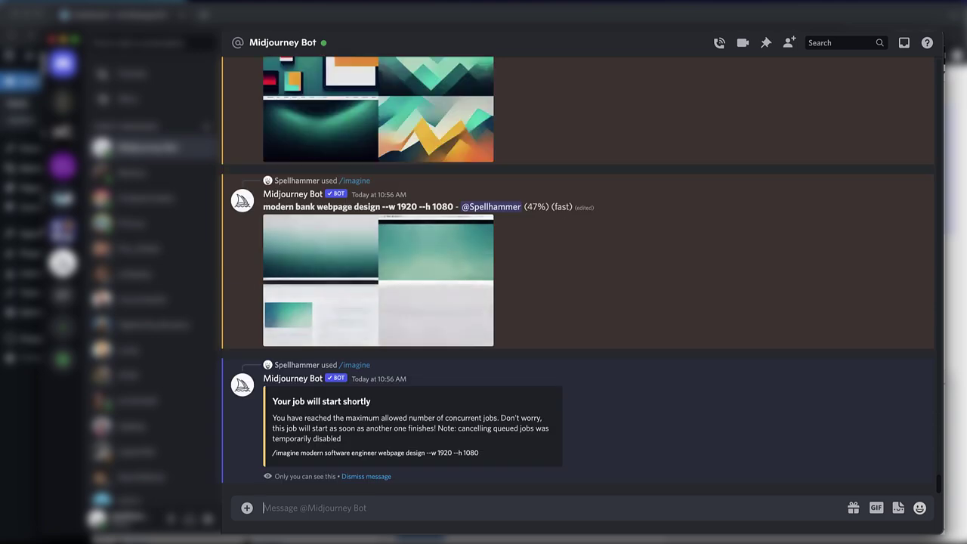
scroll(531, 320, up, 5)
scroll(532, 321, down, 5)
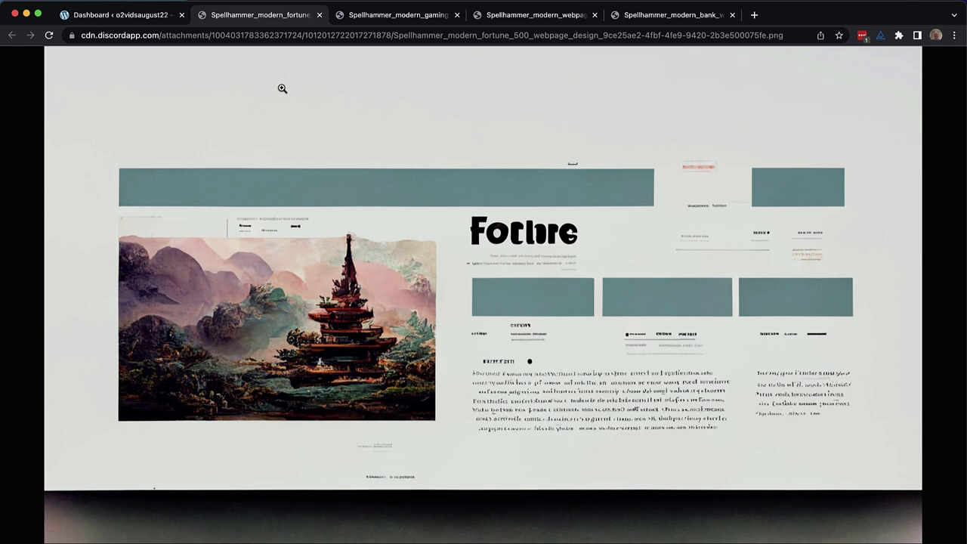
Examine the full-size modern gaming, modern webpage and modern bank design images in the browser one after another.
click(382, 17)
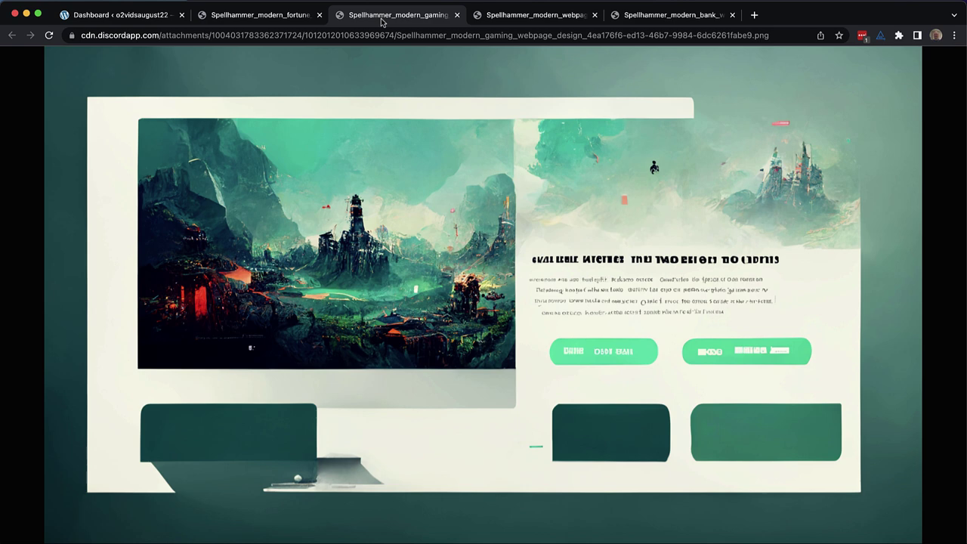
click(501, 17)
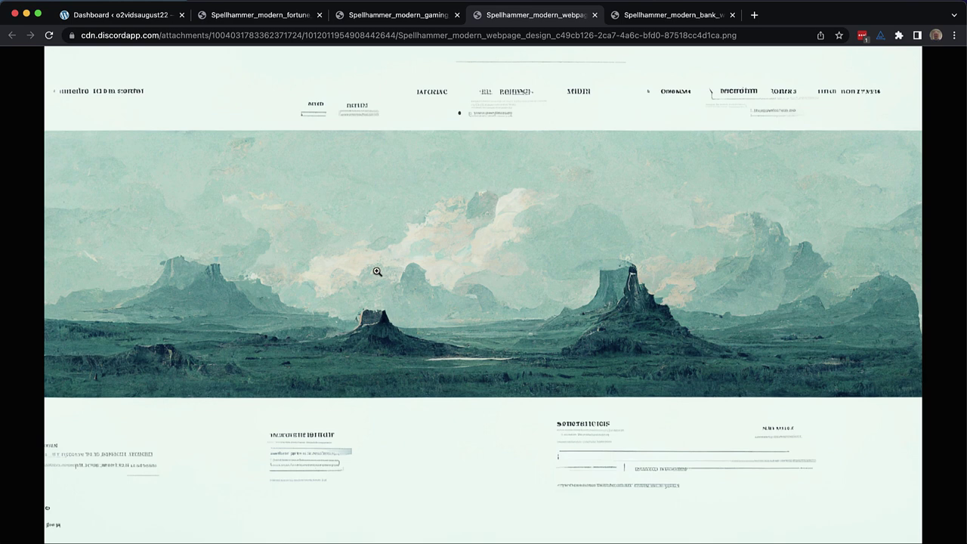
click(654, 17)
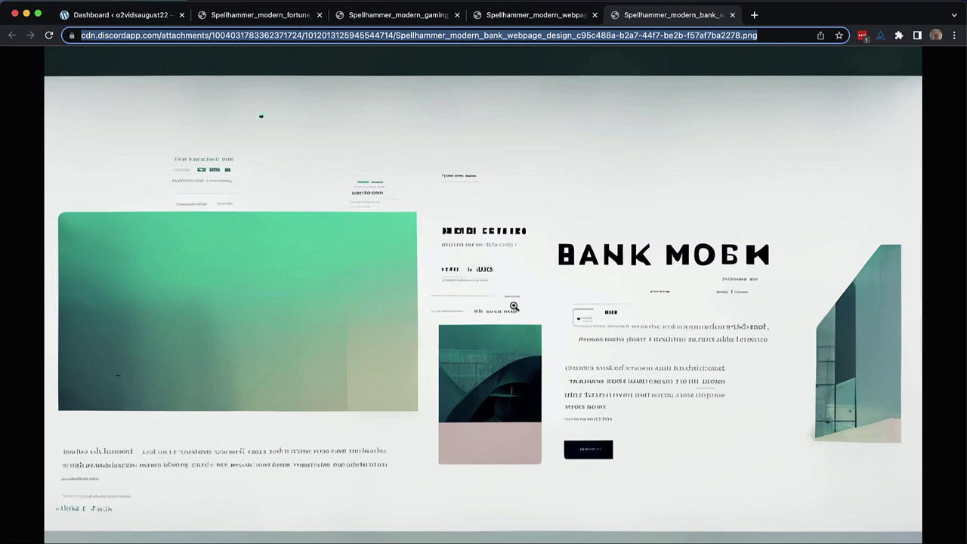
Close the bank, generic webpage and fortune 500 image tabs, and pin the modern gaming webpage design tab.
click(732, 15)
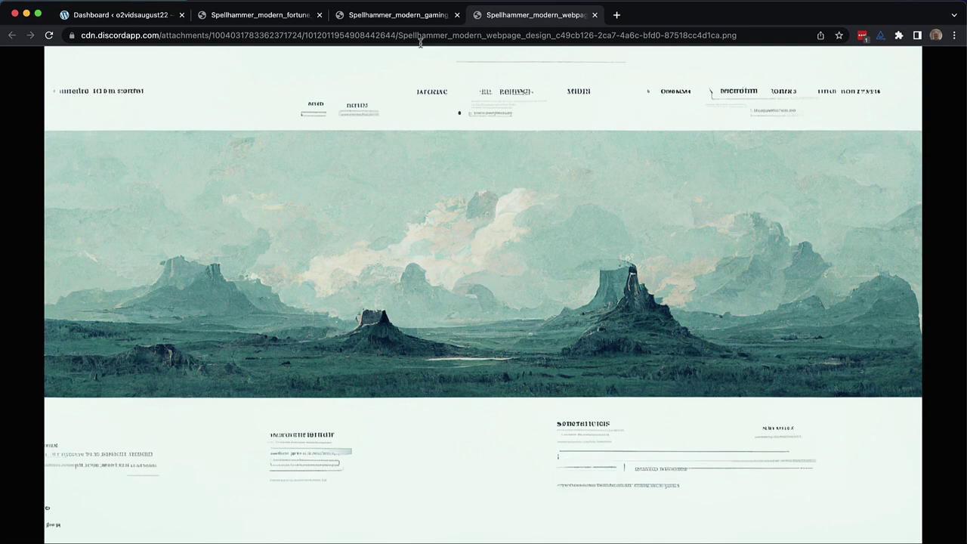
click(402, 21)
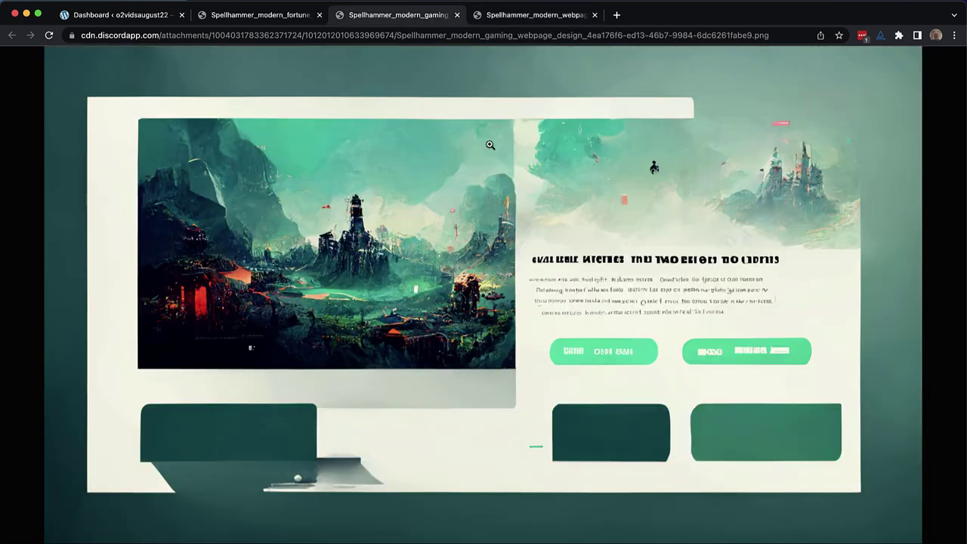
click(594, 15)
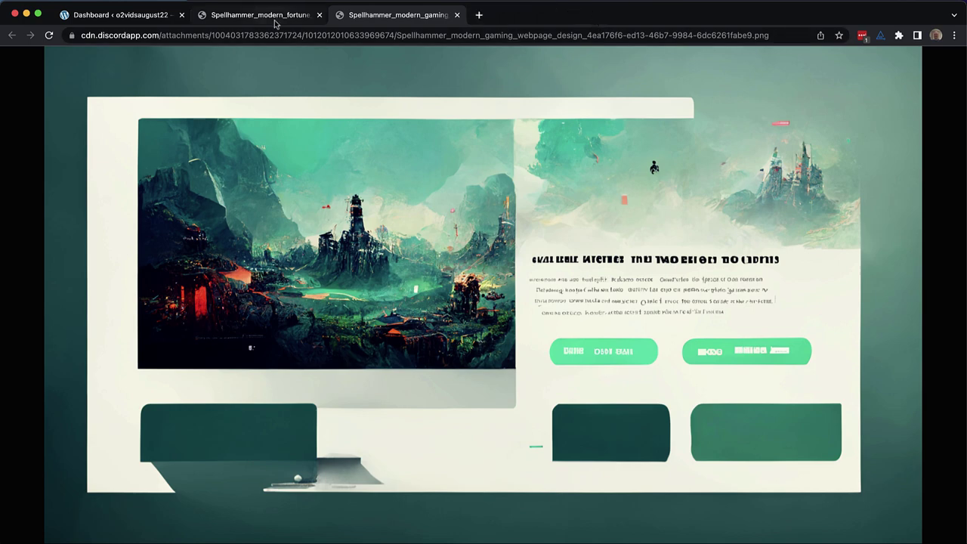
click(284, 15)
click(319, 16)
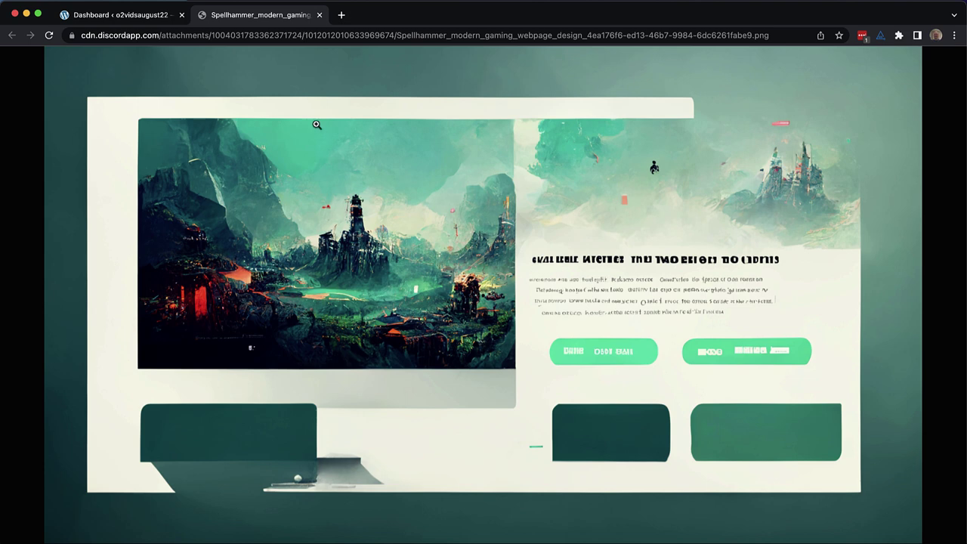
right_click(287, 20)
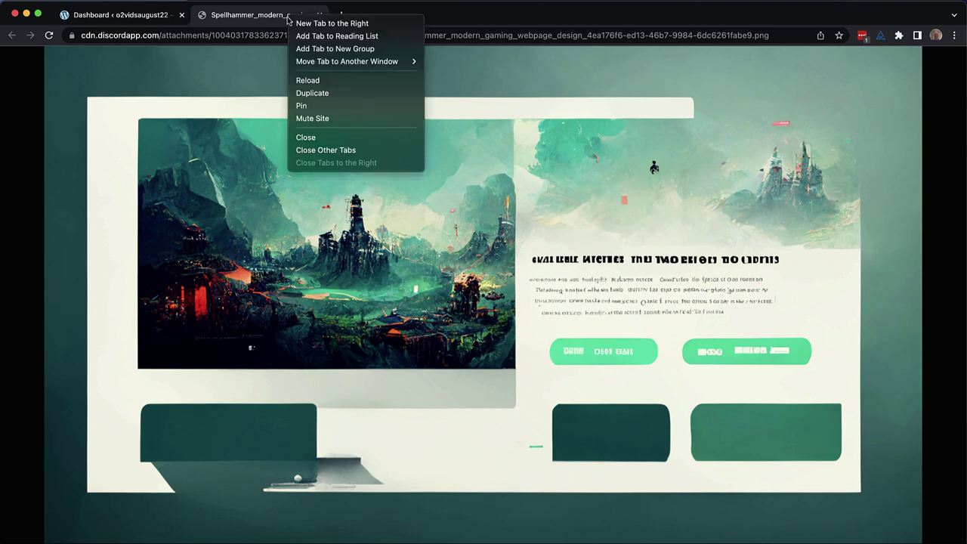
click(313, 105)
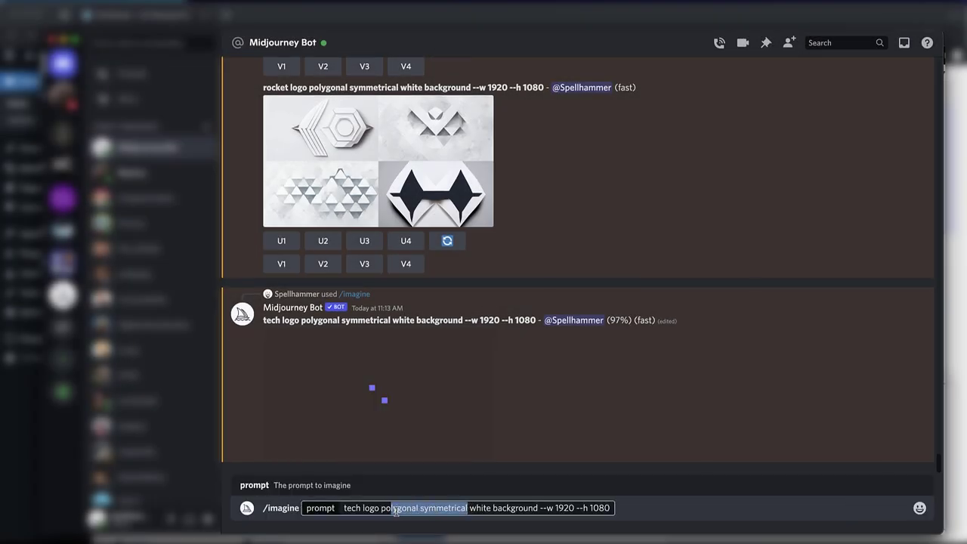
Submit the imagine prompts "tech logo white background --w 1920 --h 1080" and "butterfly logo white background --w 1920 --h 1080".
key(BackSpace)
key(Return)
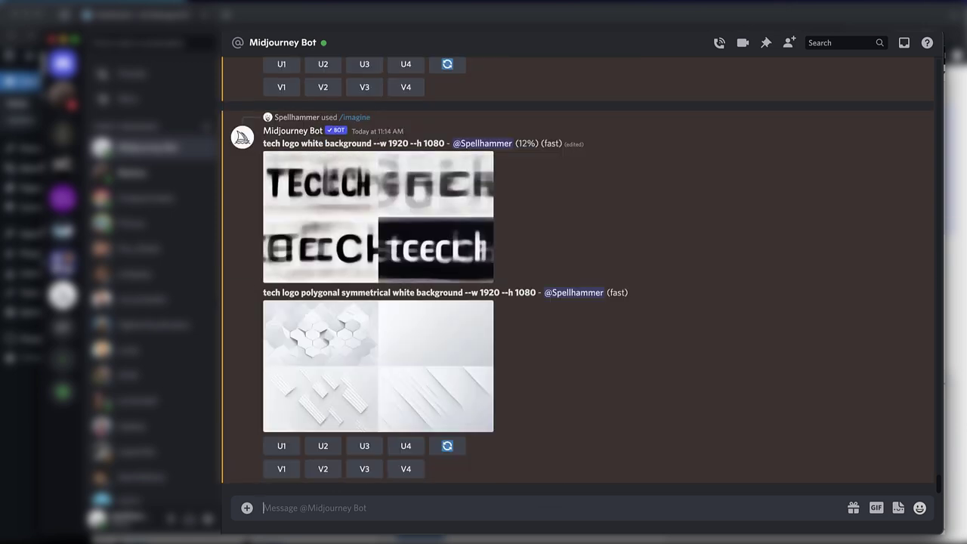
key(ctrl+z)
double_click(358, 507)
text(butterfly)
key(Return)
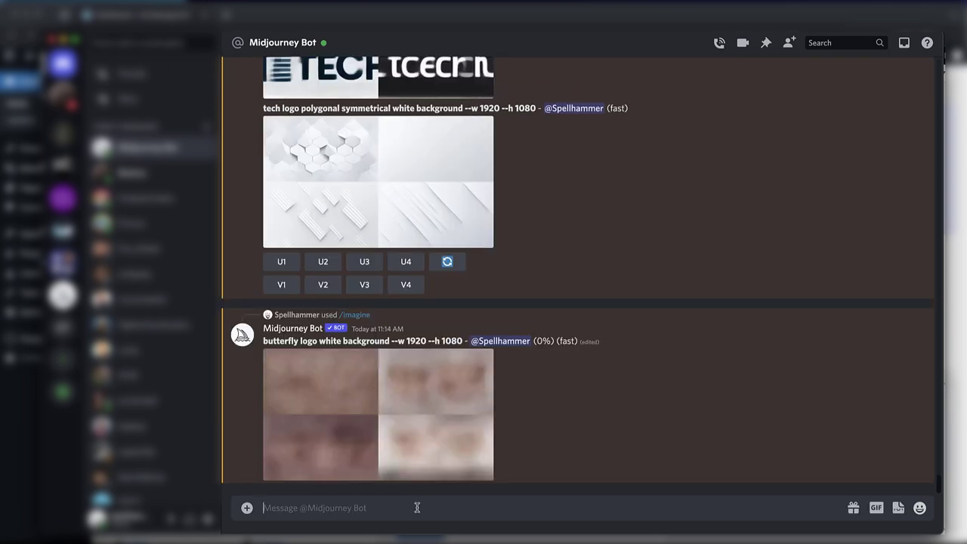
Swap the butterfly subject and submit the prompt "code logo white background --w 1920 --h 1080".
key(ctrl+z)
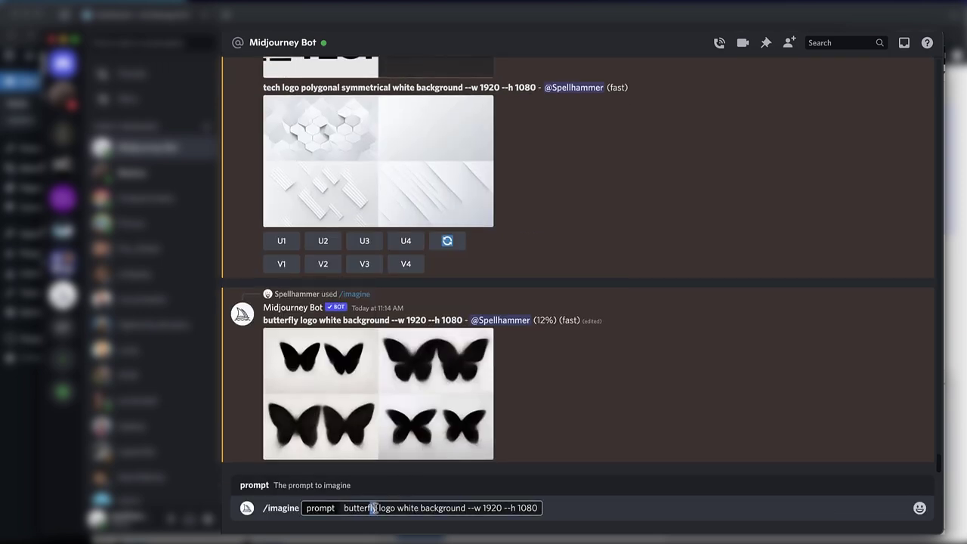
double_click(361, 508)
text(code)
key(Return)
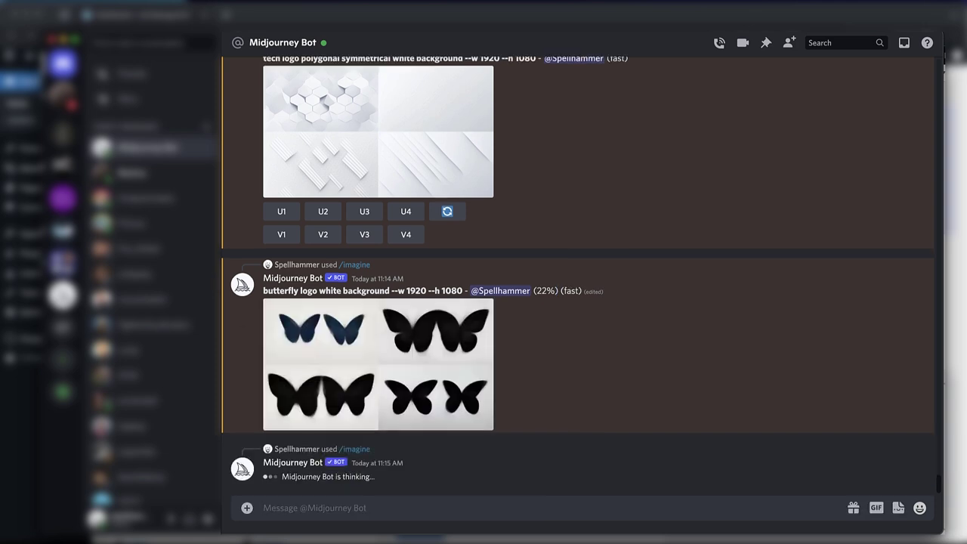
scroll(518, 302, up, 3)
scroll(574, 218, up, 2)
scroll(573, 217, down, 5)
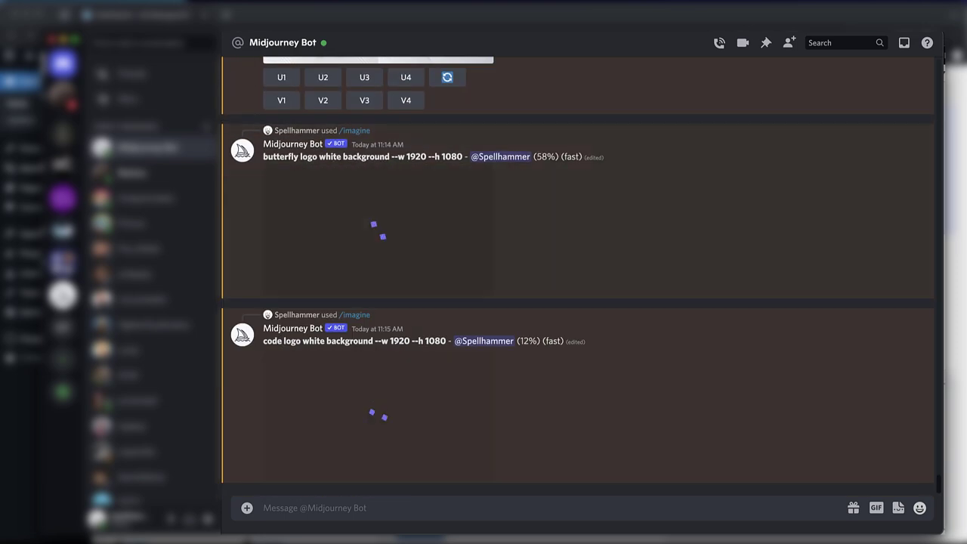
Swap the code subject and submit the prompt "moon logo white background --w 1920 --h 1080".
key(ctrl+z)
double_click(352, 508)
text(moon logo white background --w 1920 --h 1080)
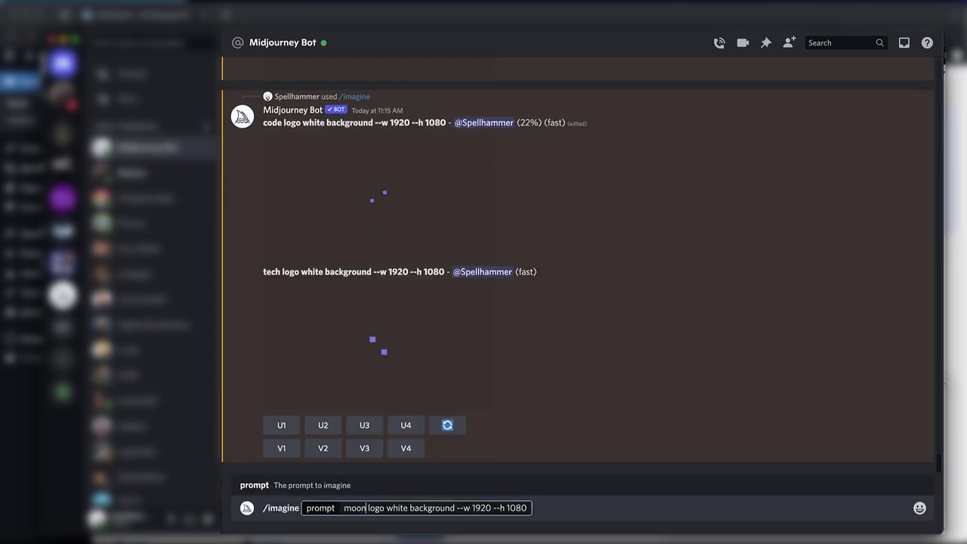
key(Return)
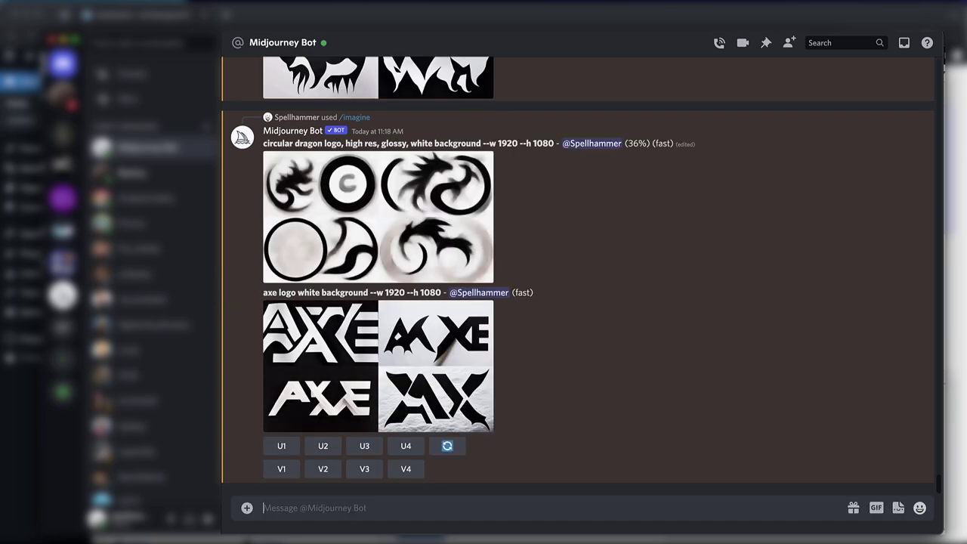
Submit a new imagine prompt for a circular wolf logo.
scroll(587, 294, down, 5)
text(/imagine)
key(Tab)
text(circular wolf logo)
key(Return)
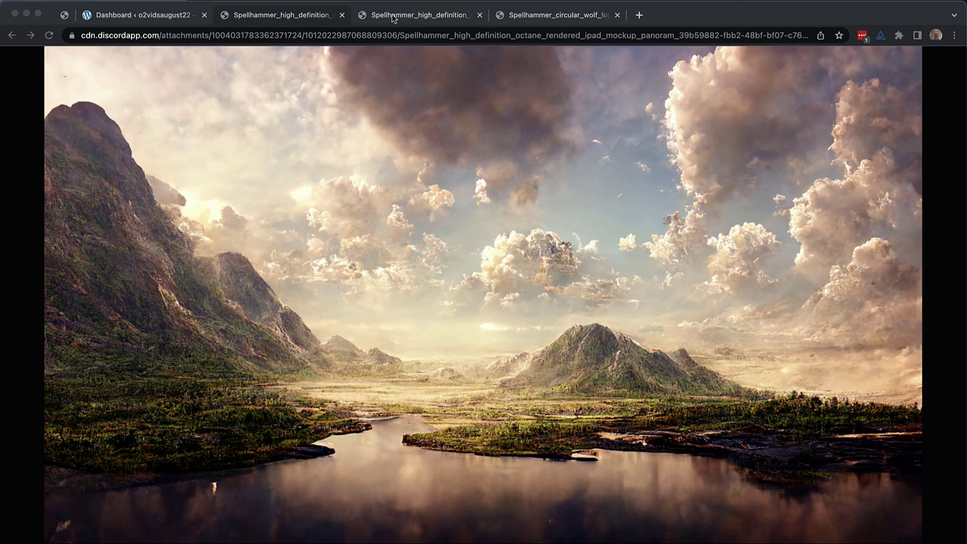
View the high definition panoramic landscape and circular wolf logo images in the browser.
click(394, 17)
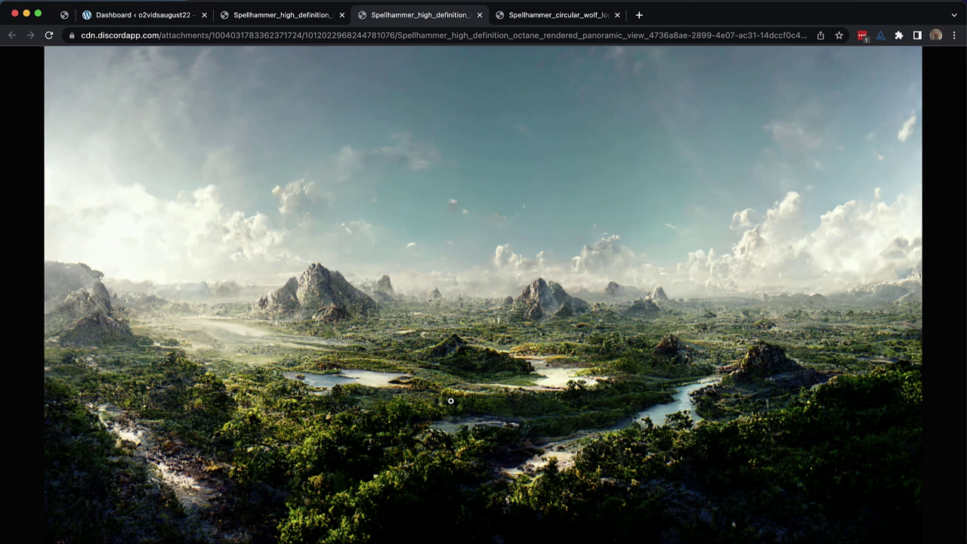
click(587, 17)
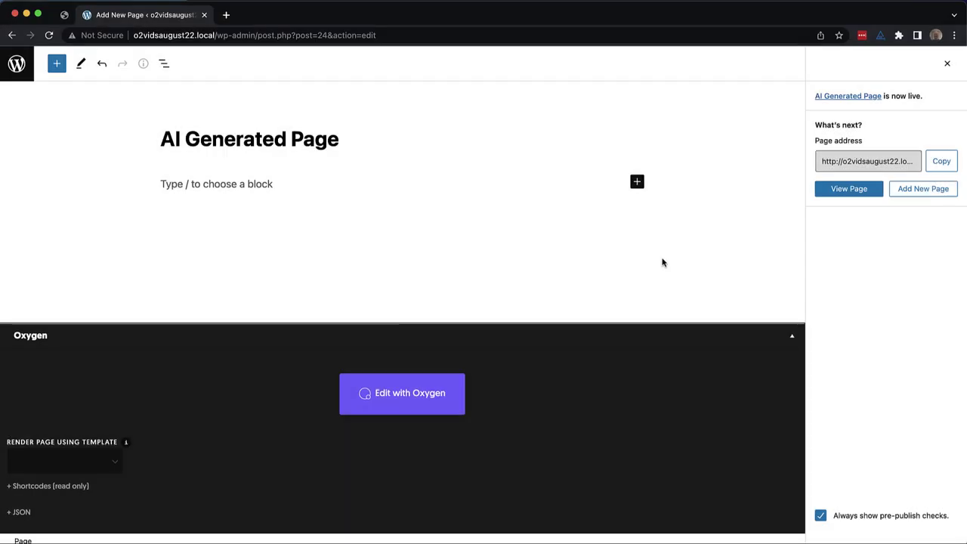
Check the pinned gaming webpage design and open the AI Generated Page for editing in Oxygen.
click(64, 16)
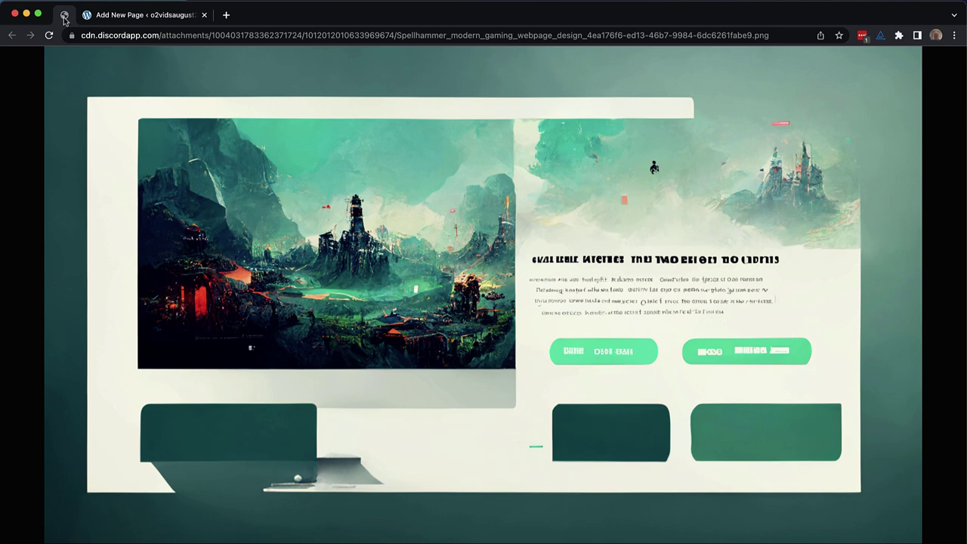
click(106, 18)
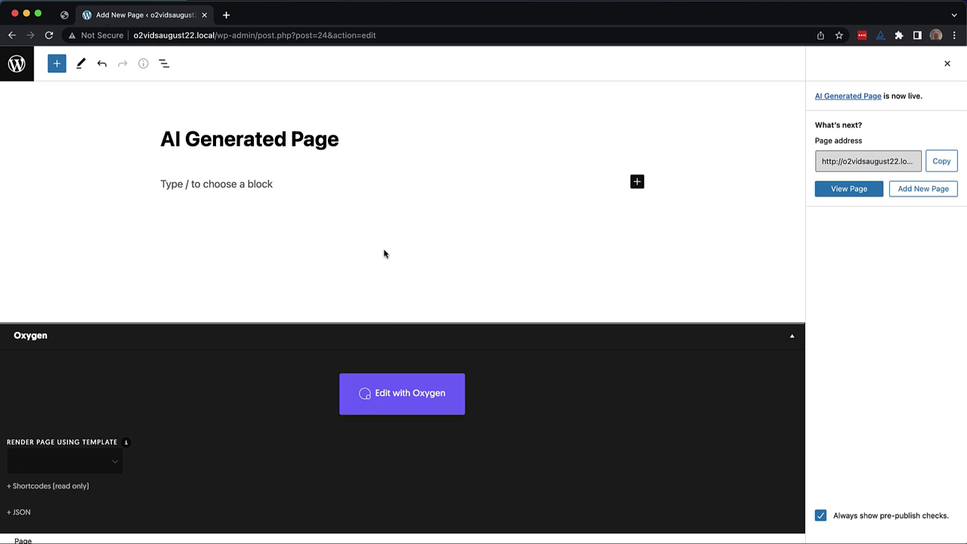
click(404, 394)
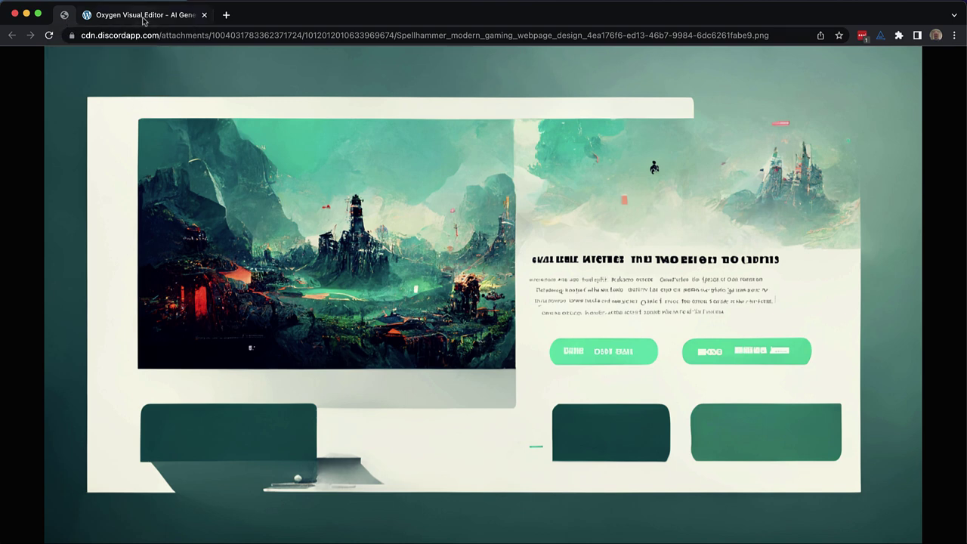
Return to the gaming webpage design image and sample its teal background near the upper-right corner with ColorZilla.
click(144, 17)
click(63, 19)
click(900, 36)
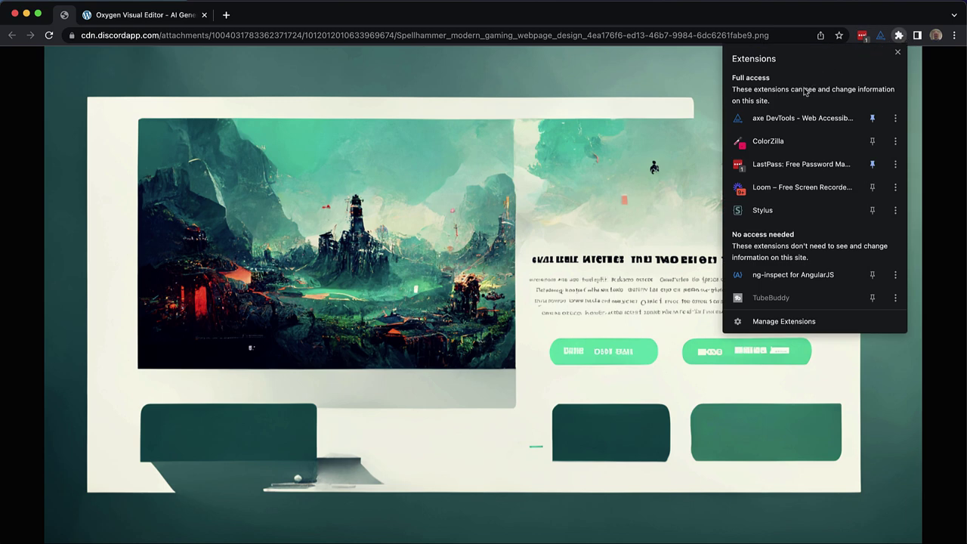
click(786, 141)
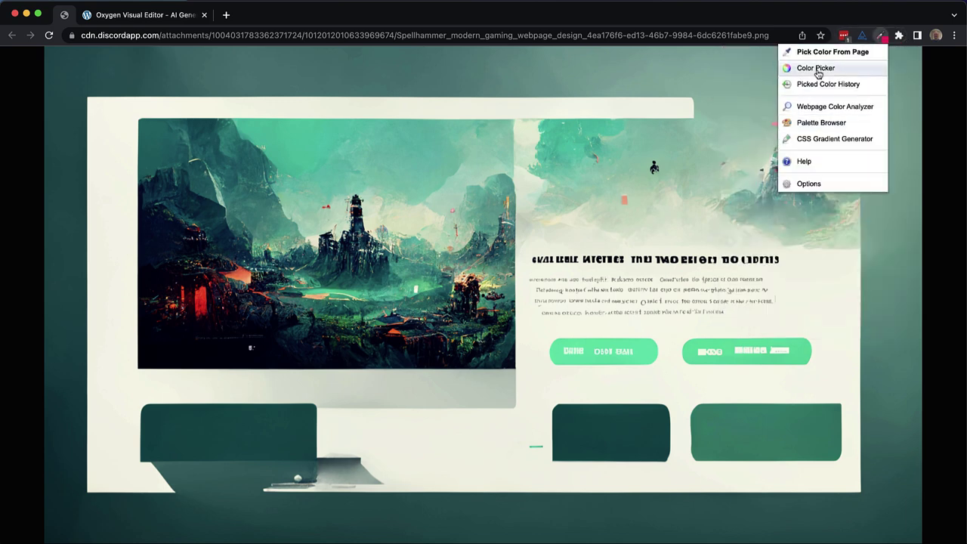
click(822, 51)
scroll(846, 75, up, 1)
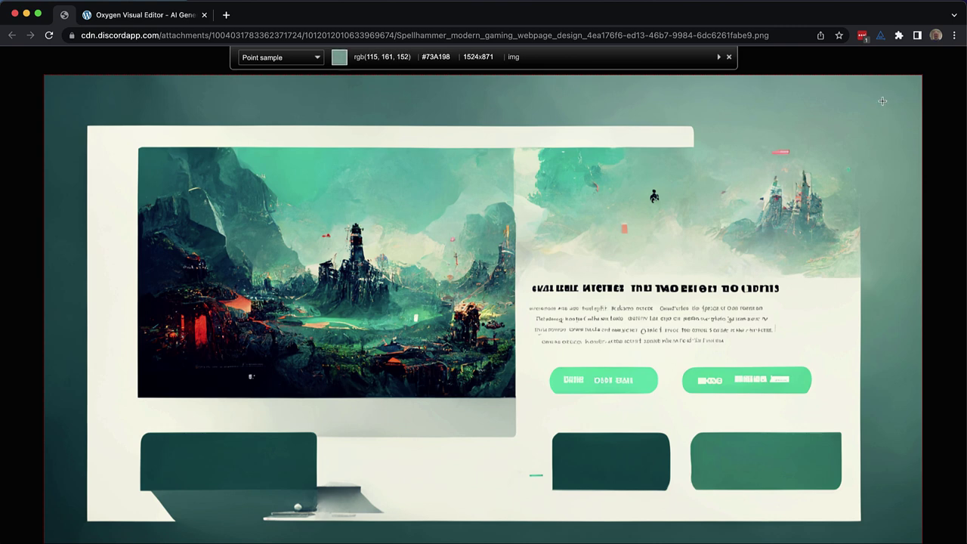
click(884, 99)
Sample the dark teal background near the lower-left corner of the gaming webpage design with ColorZilla.
click(899, 37)
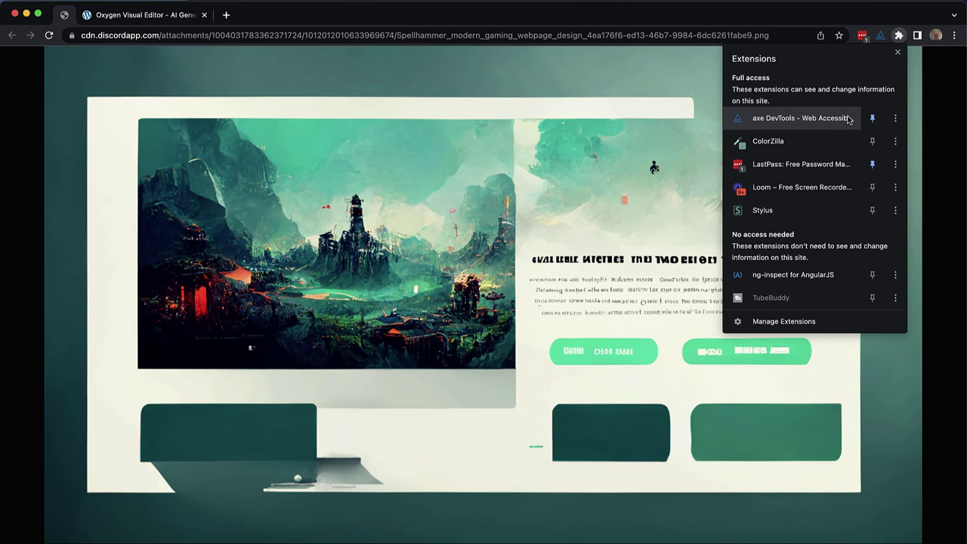
click(816, 141)
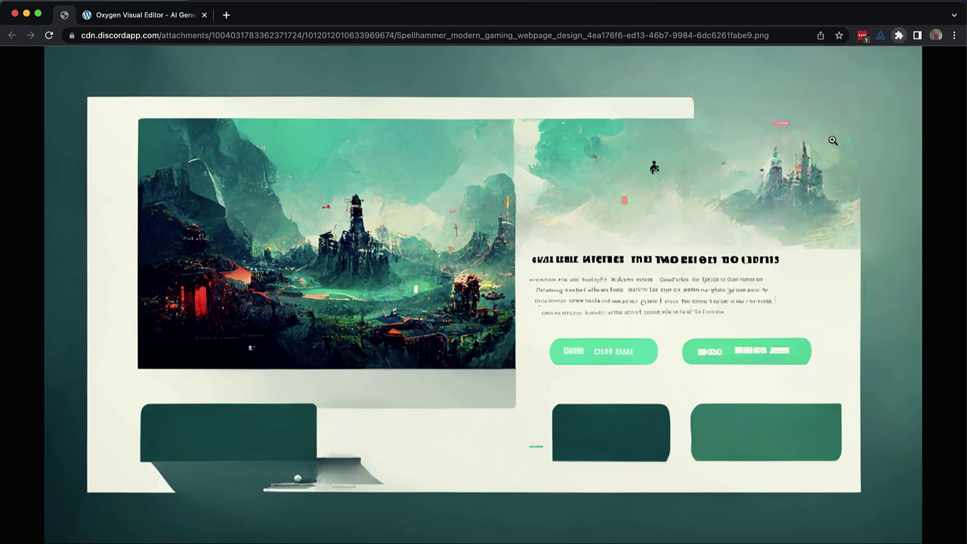
click(832, 52)
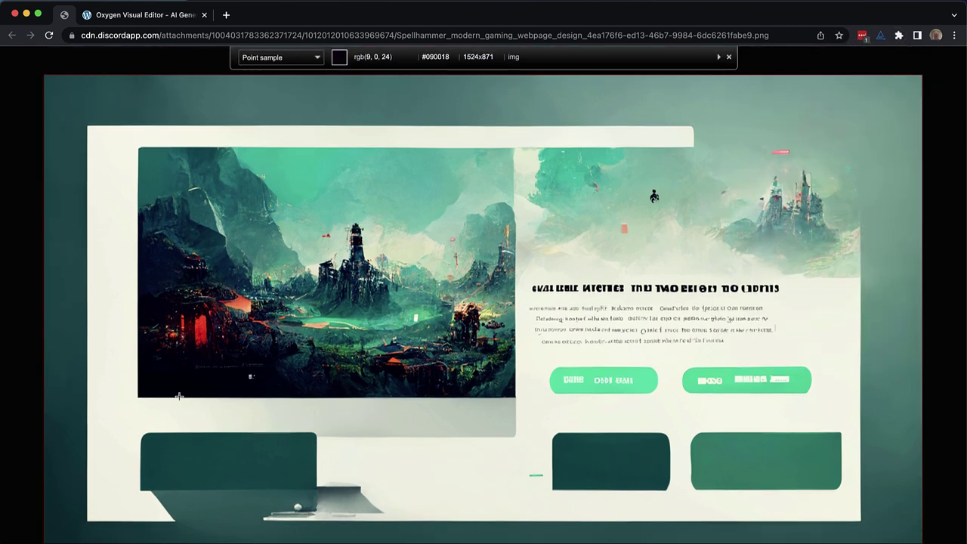
click(65, 530)
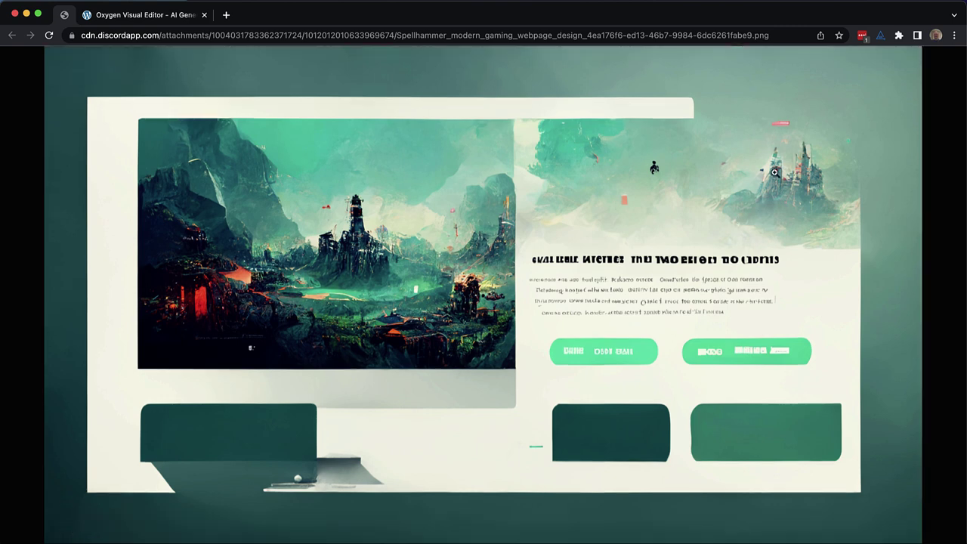
Sample the light green of the first pill-shaped button in the webpage design with ColorZilla.
click(898, 37)
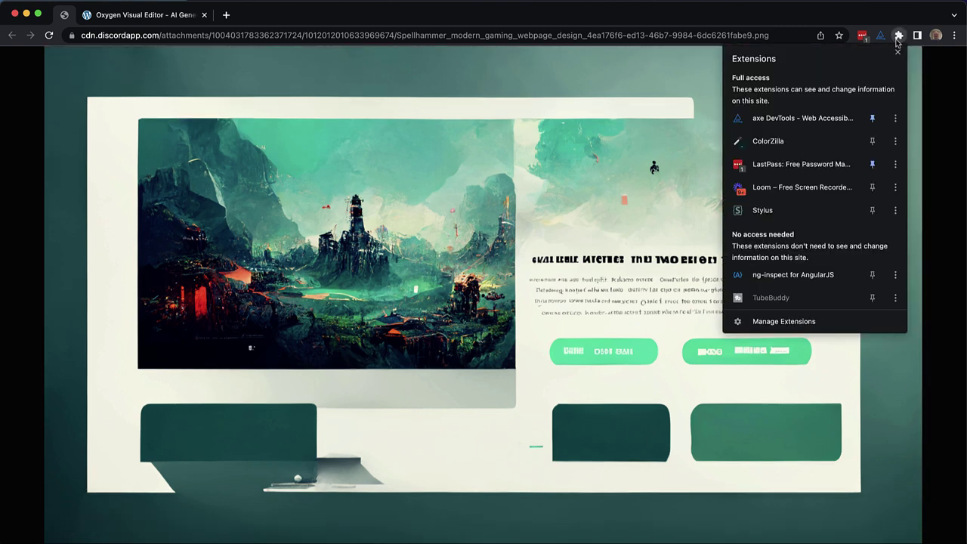
click(800, 141)
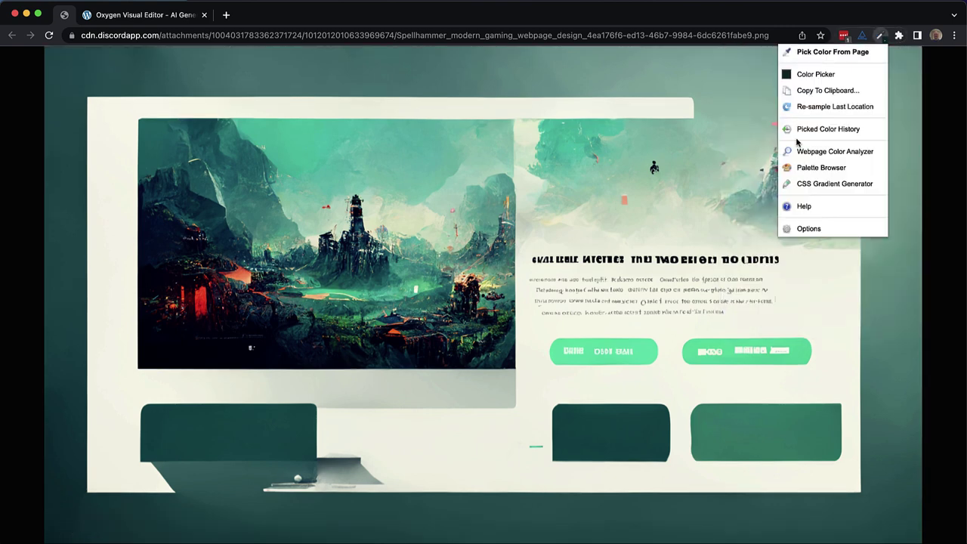
click(823, 53)
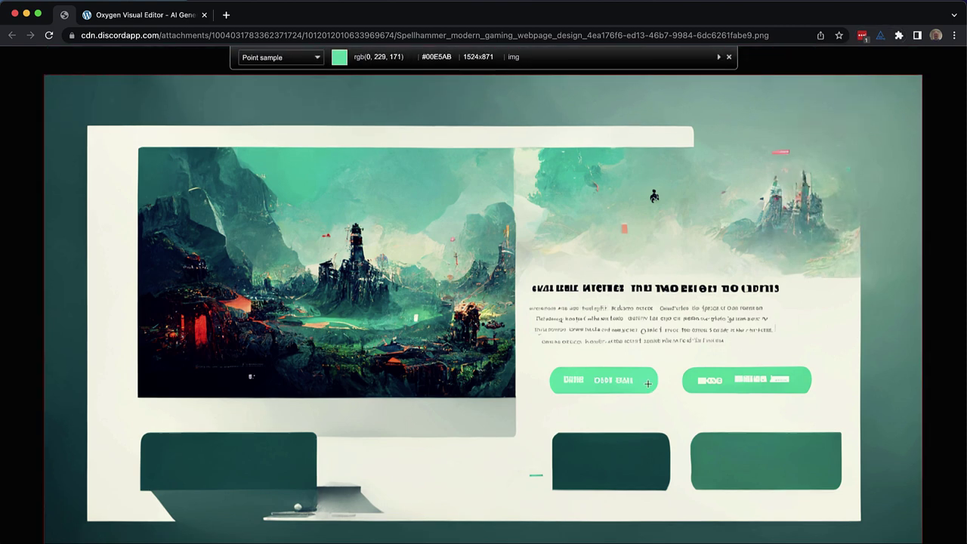
click(645, 376)
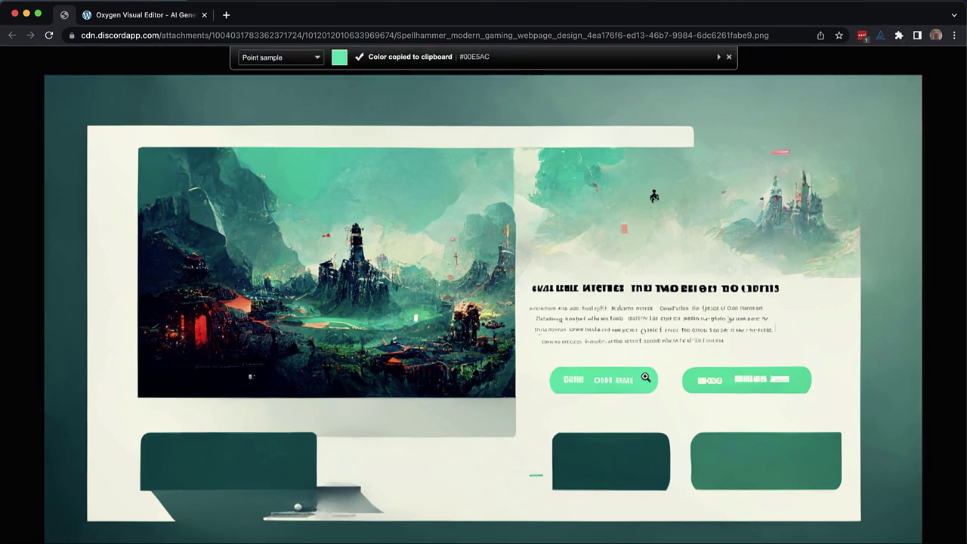
Sample the medium green of the lower-right rounded box in the webpage design with ColorZilla.
click(898, 36)
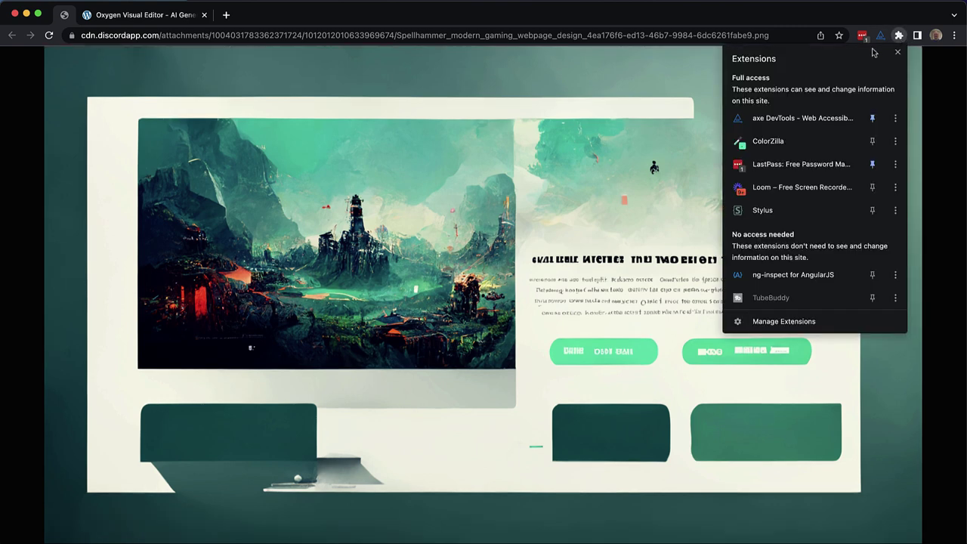
click(774, 144)
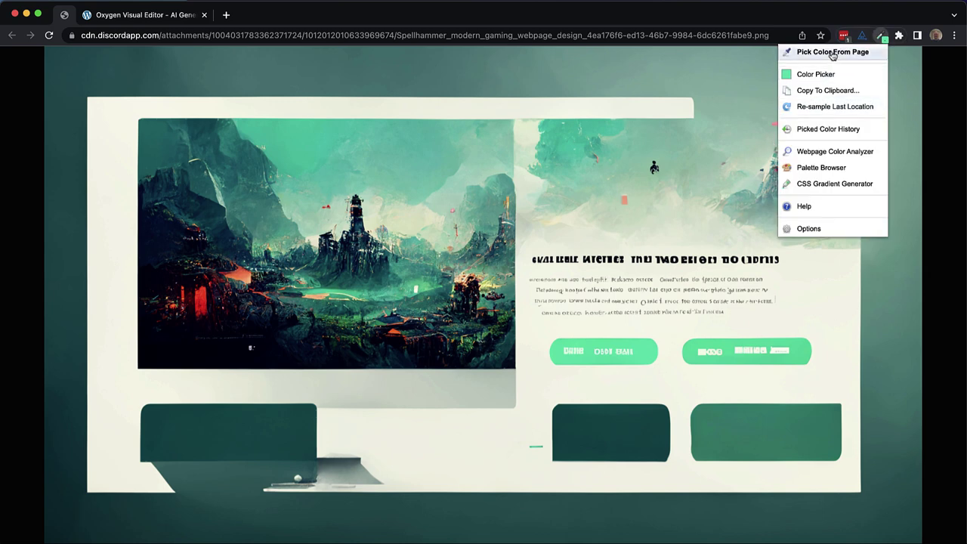
click(832, 52)
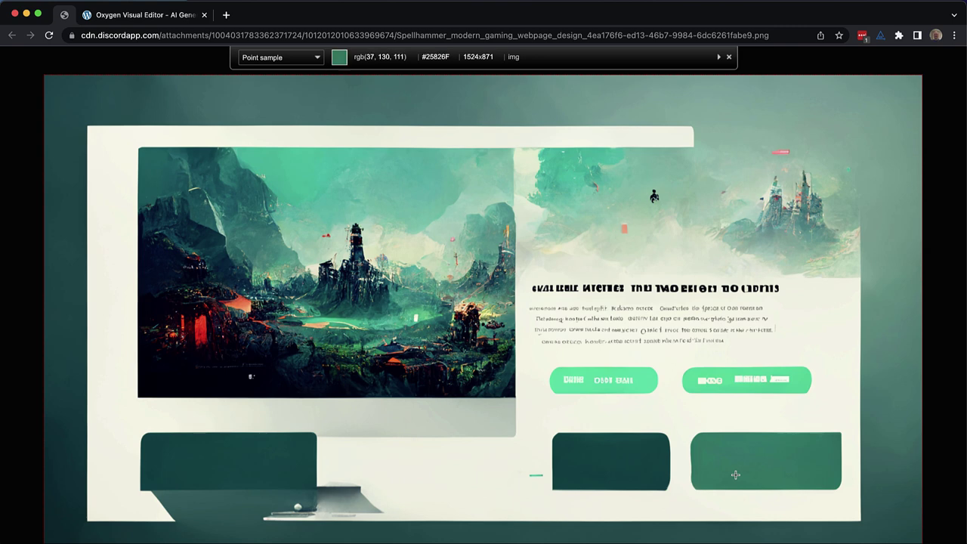
click(735, 474)
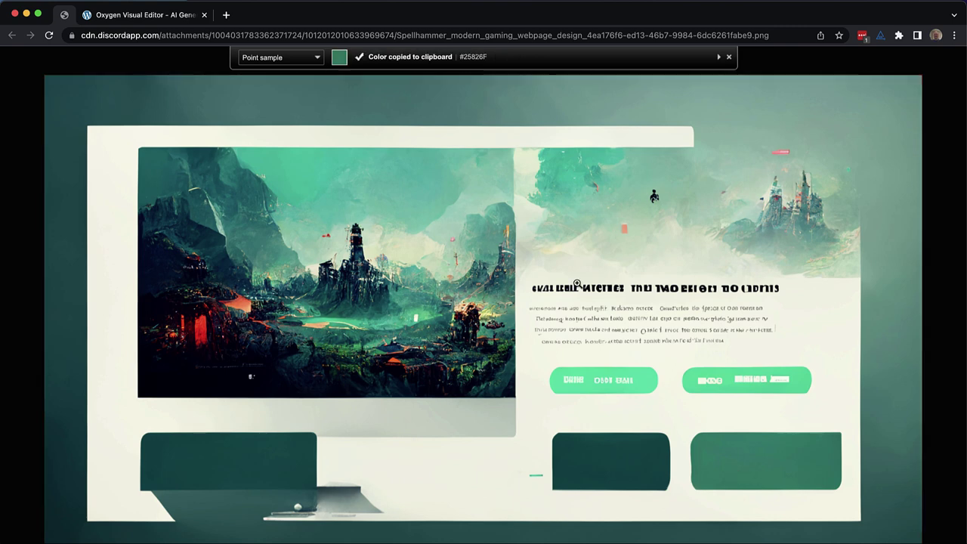
Return to the Oxygen editor and assign the class main-section to the section.
scroll(577, 285, down, 1)
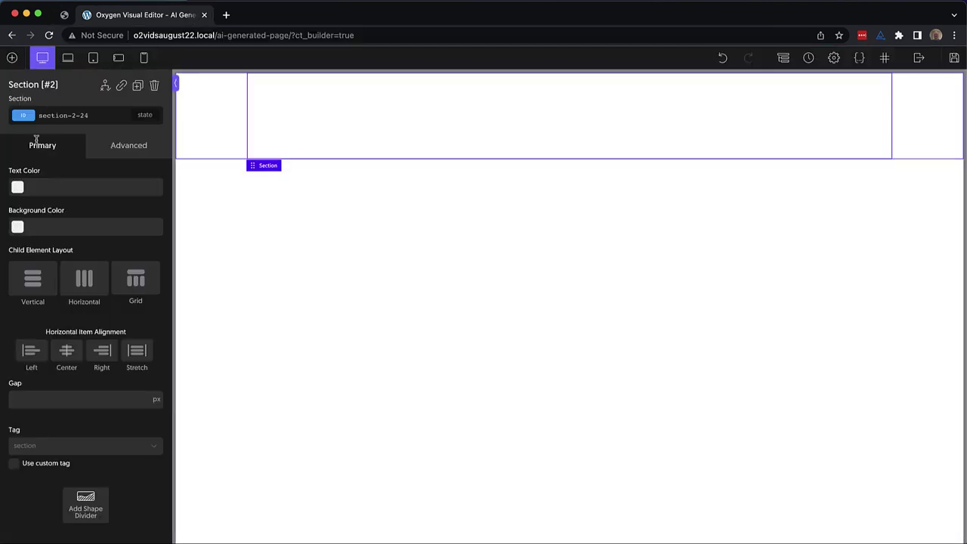
click(60, 116)
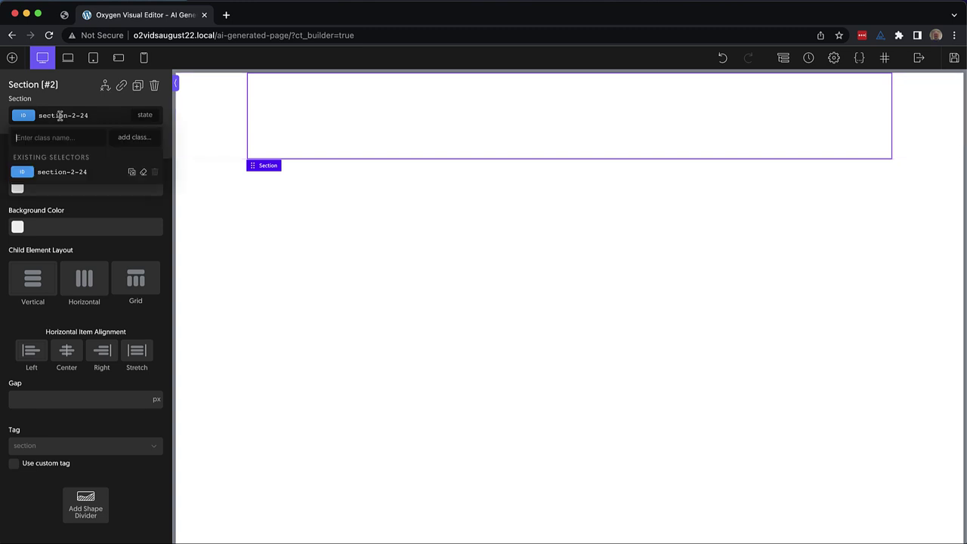
text(main-section)
key(Return)
Give the main-section class a two-colour background gradient using a global brand colour and #093439.
click(125, 157)
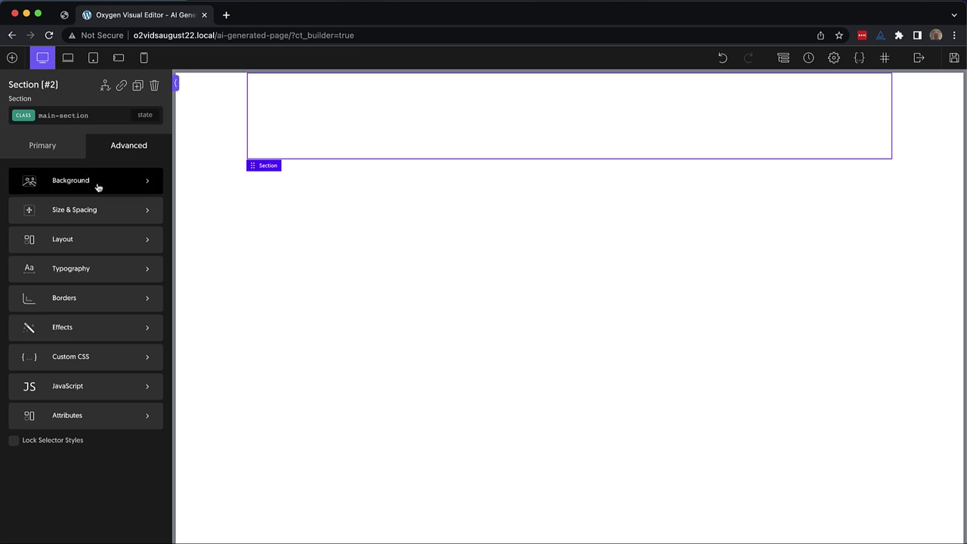
click(97, 185)
scroll(85, 457, down, 3)
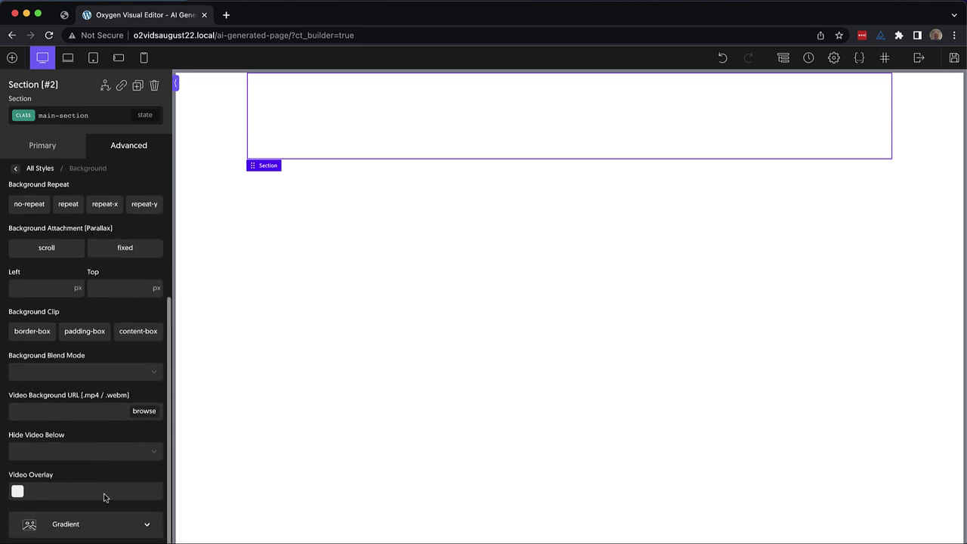
click(95, 528)
click(58, 197)
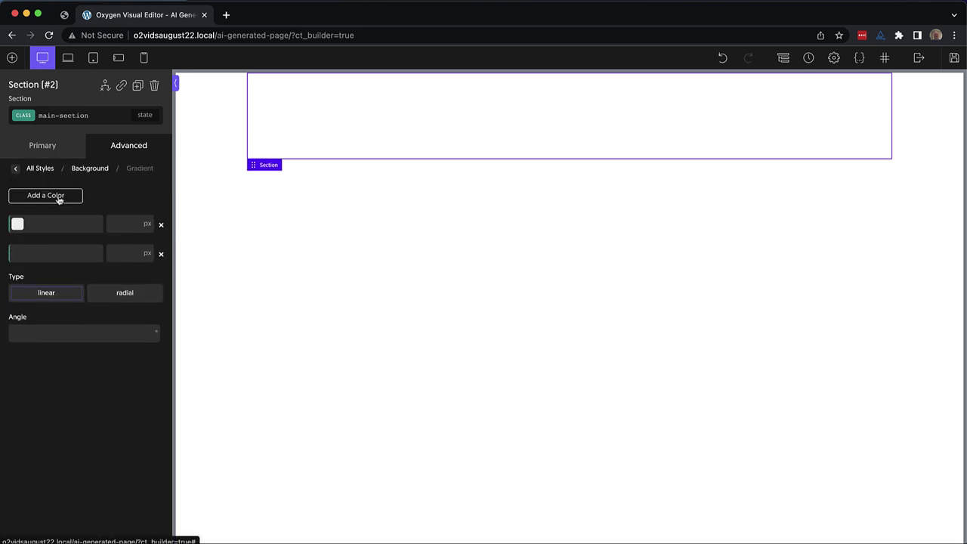
click(17, 225)
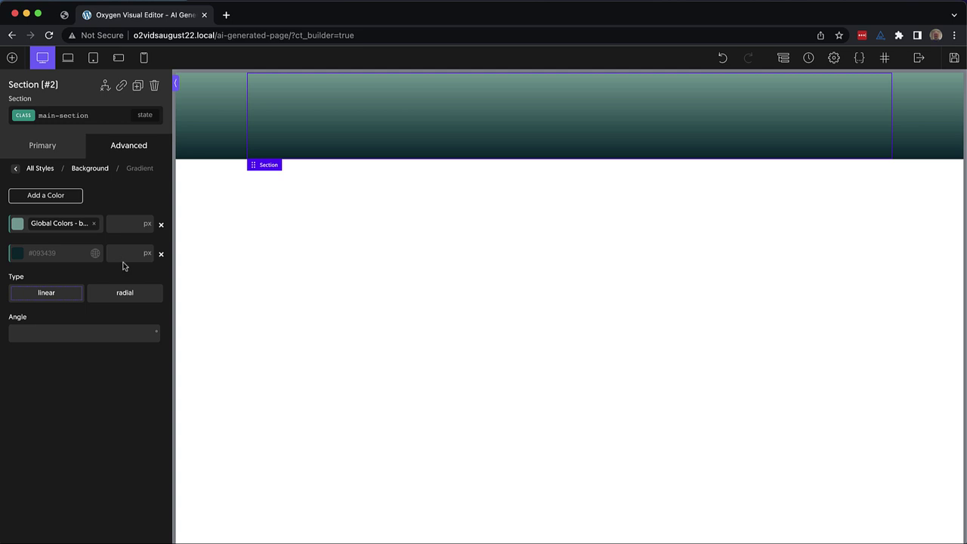
Save the gradient's second colour to Global Colors as brand-dark.
click(96, 253)
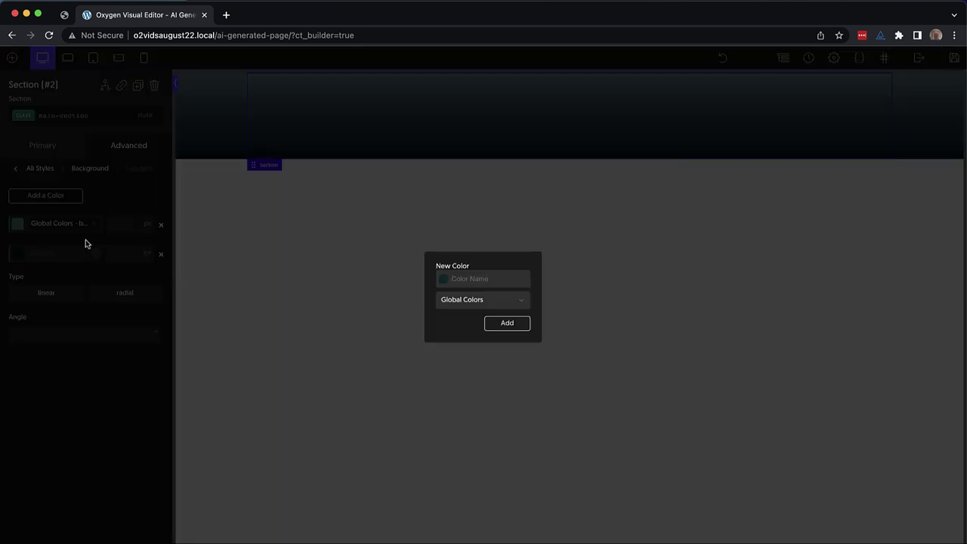
text(brand-dark)
key(Return)
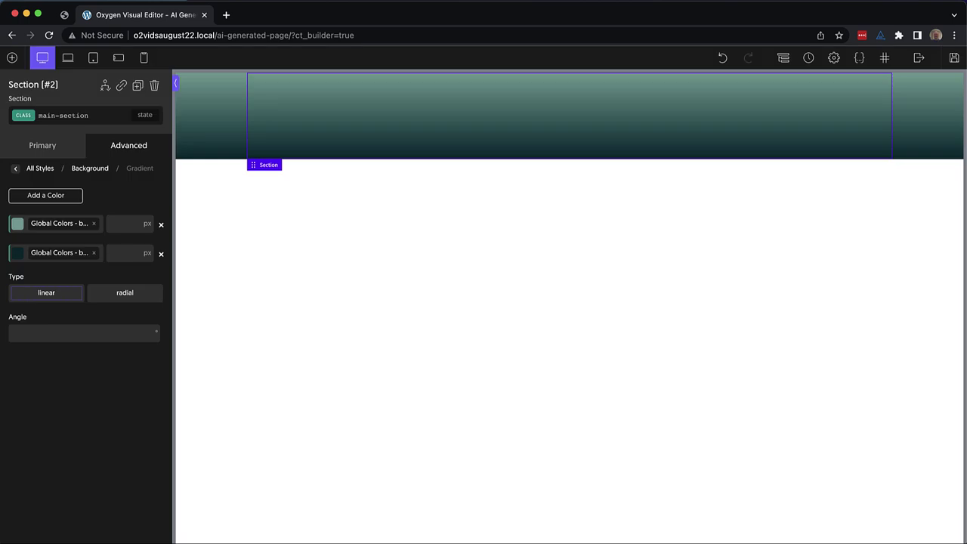
Set the linear gradient's angle to -160 degrees.
click(85, 337)
text(120)
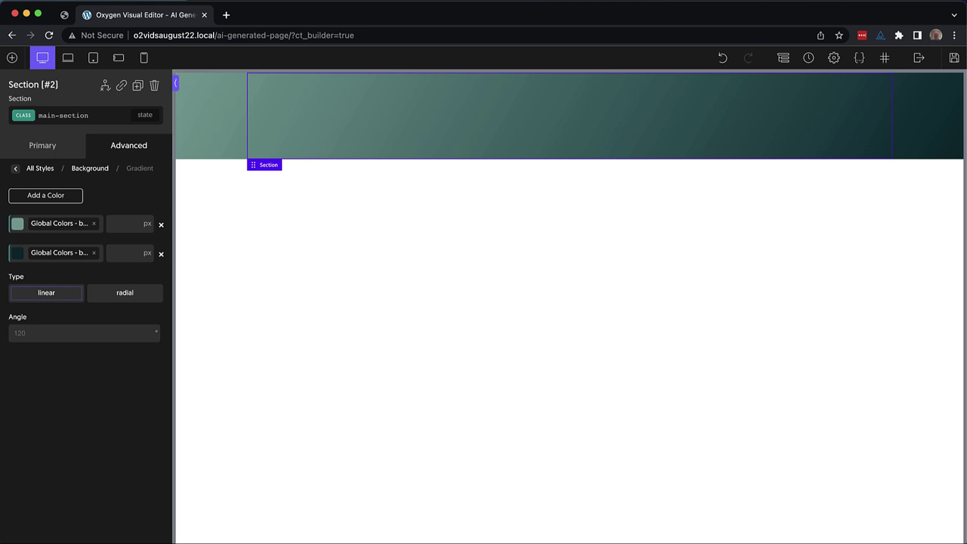
key(Home)
text(-)
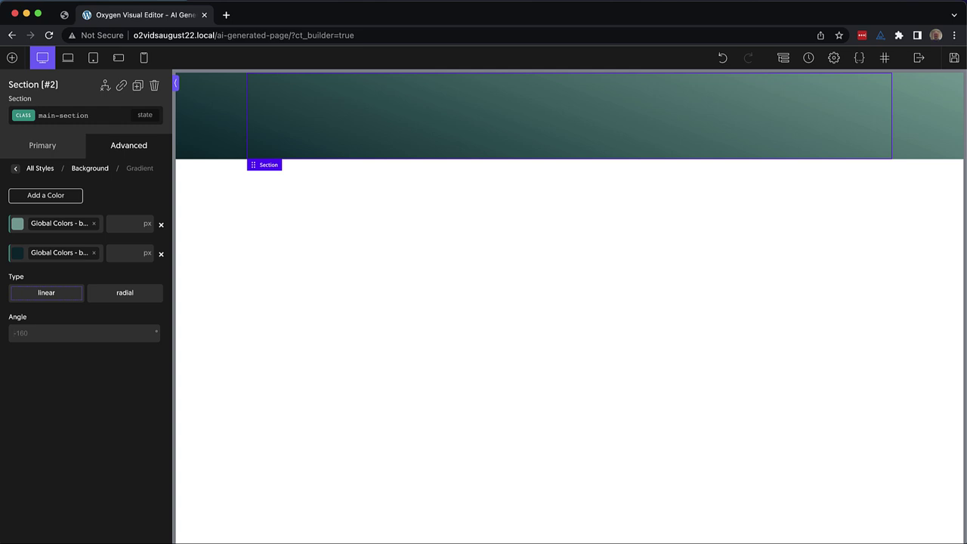
Check the webpage design image, add a Div inside the section and assign it the class content.
click(64, 15)
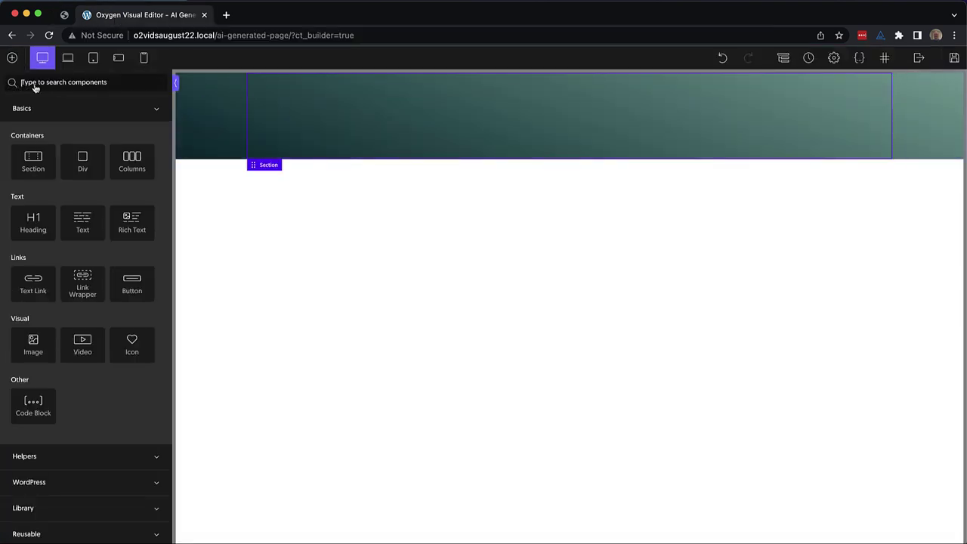
click(82, 157)
click(88, 115)
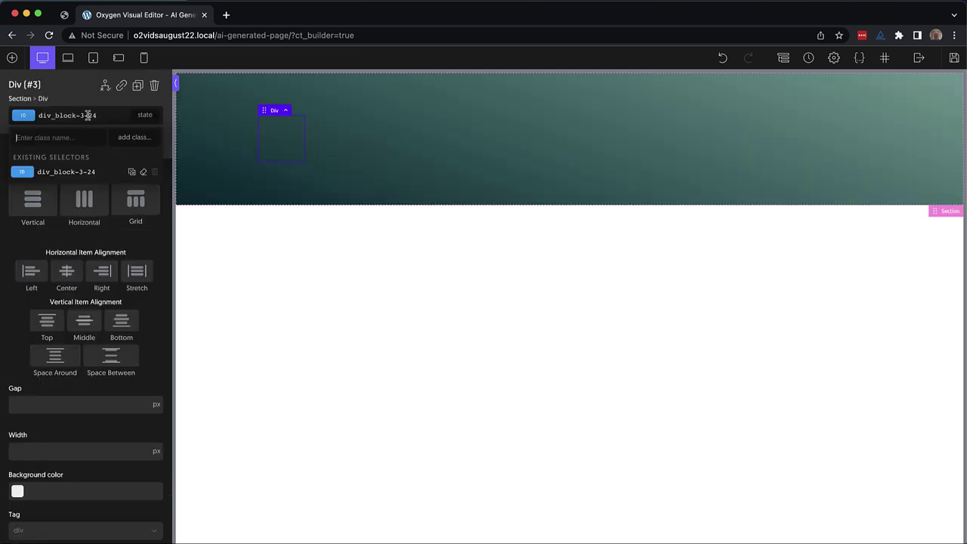
text(content)
key(Return)
Set the content class's background colour to #ffffff.
click(126, 146)
click(101, 191)
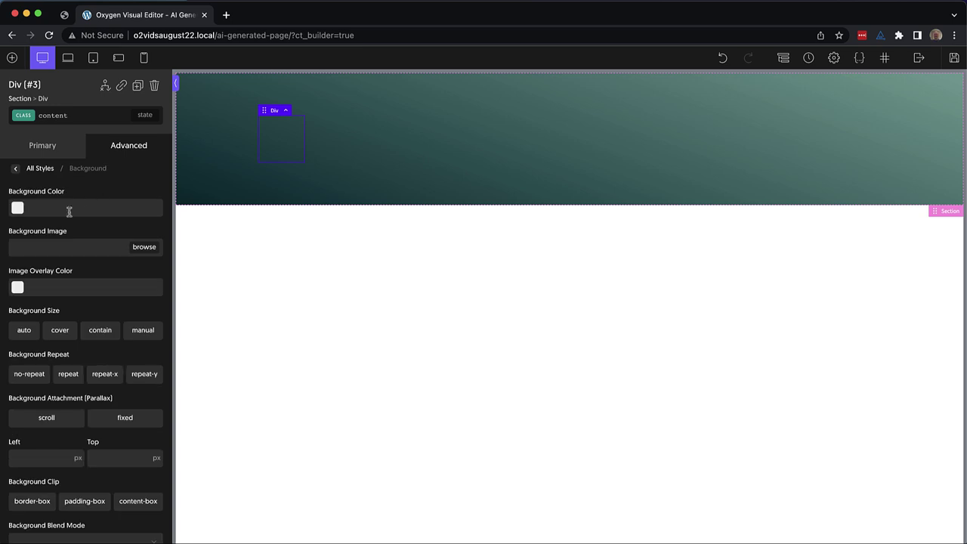
click(16, 207)
click(38, 276)
drag(38, 277, 17, 225)
click(238, 174)
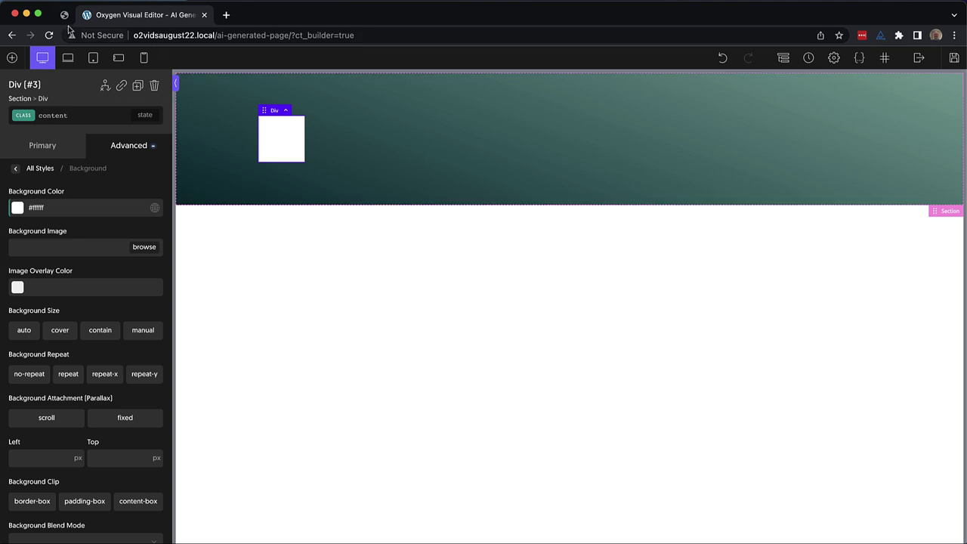
Check the webpage design image again and add the class rounded to the white Div.
click(64, 16)
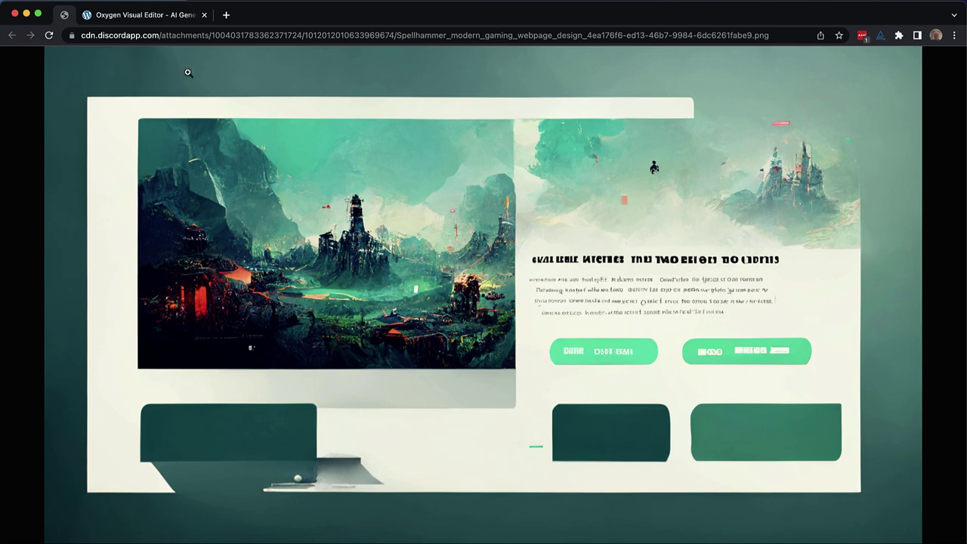
click(143, 15)
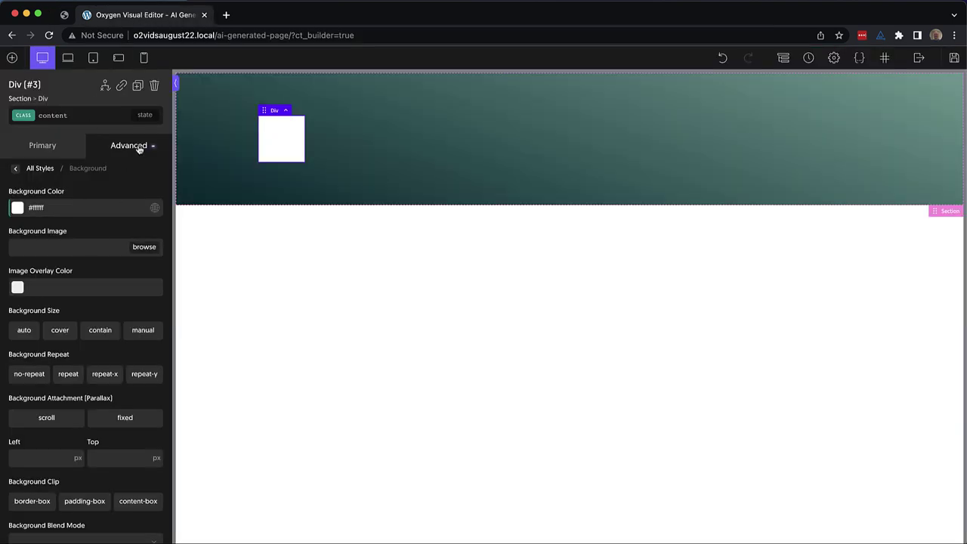
click(94, 117)
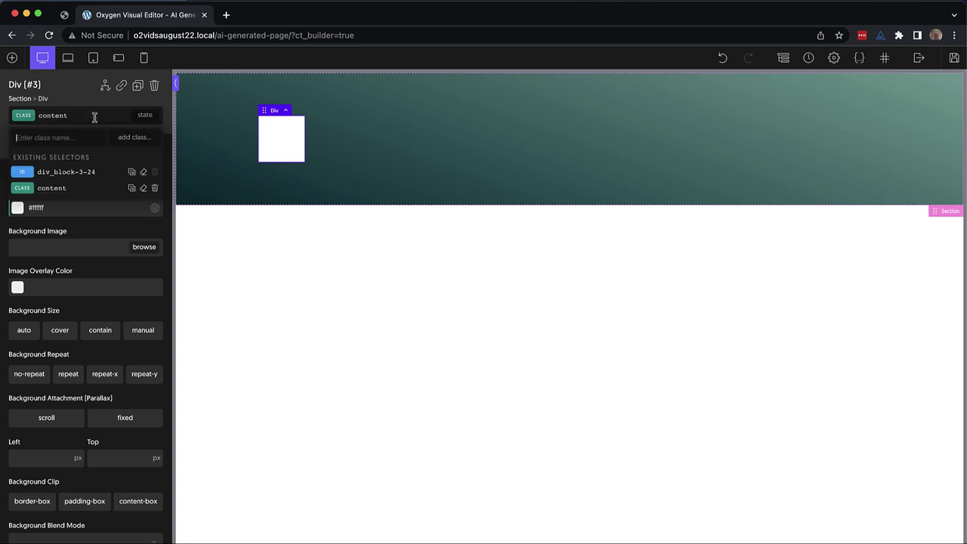
text(rounded)
key(Return)
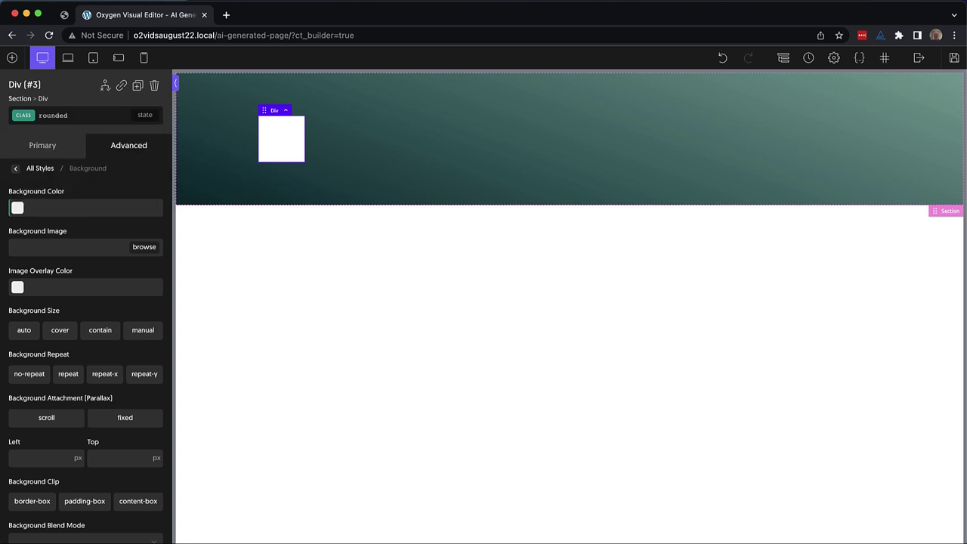
Give the rounded class a small border radius on all corners.
click(133, 155)
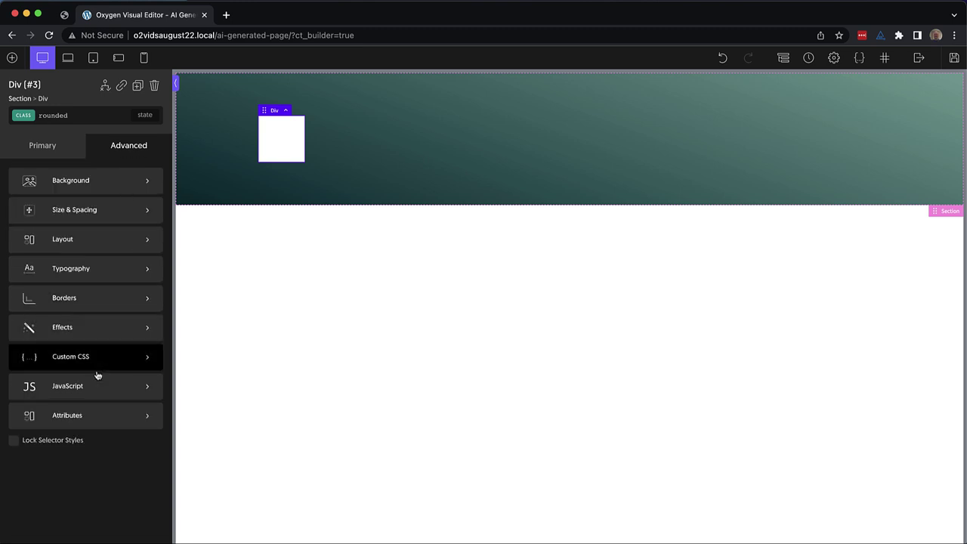
click(99, 297)
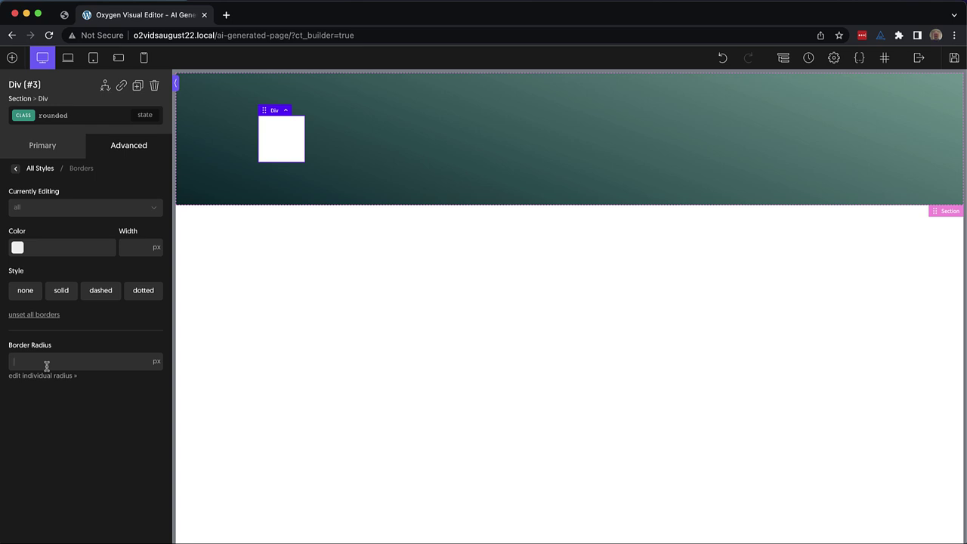
click(46, 117)
click(119, 148)
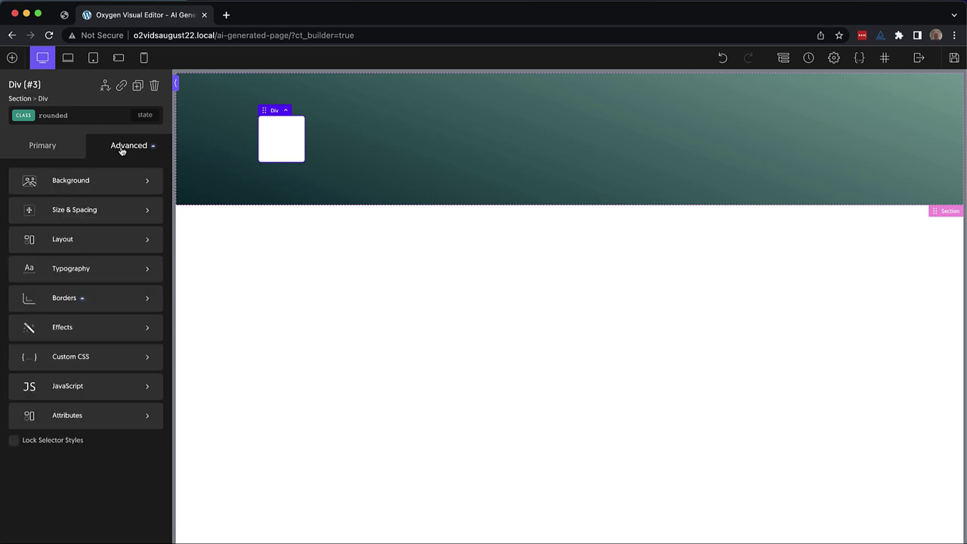
Lock the rounded class's styles and set the content class's width to 100%.
click(14, 442)
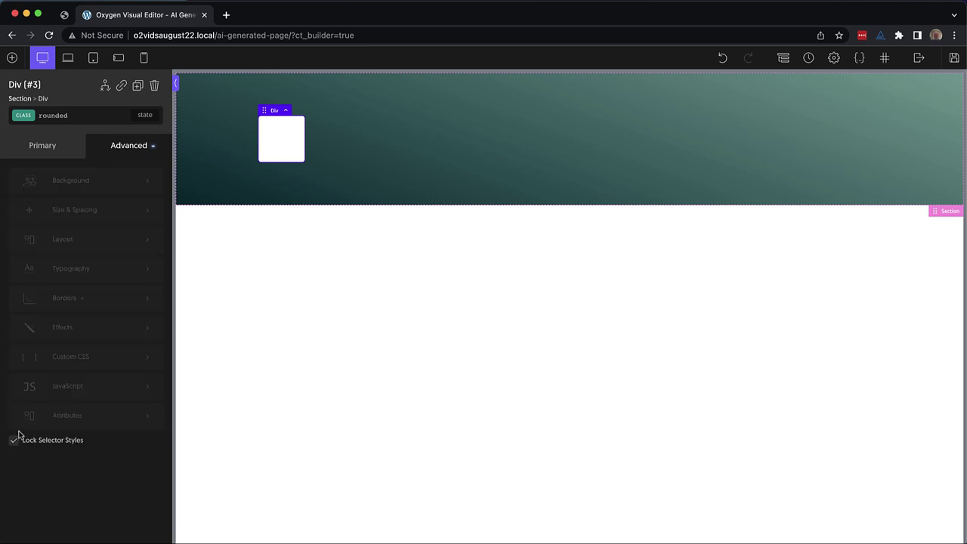
click(61, 119)
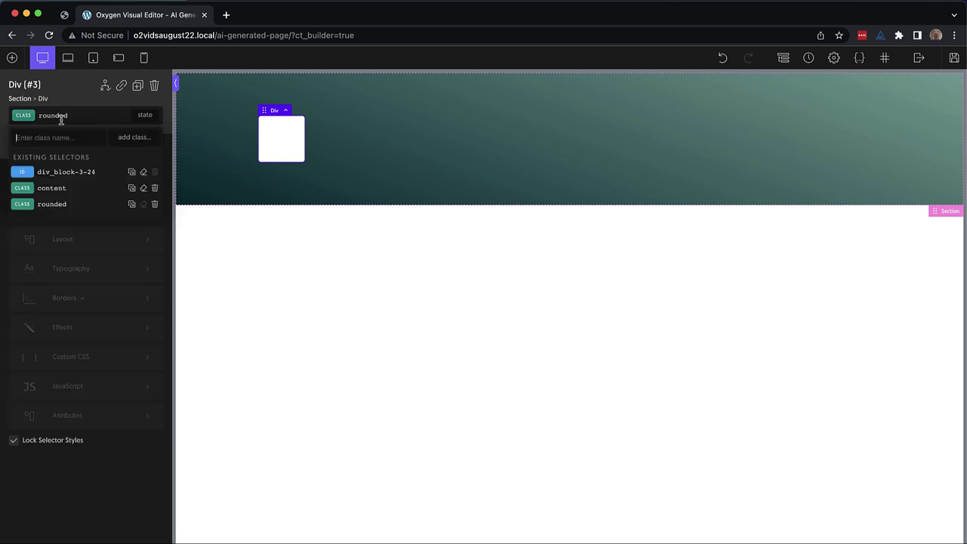
click(54, 192)
click(63, 151)
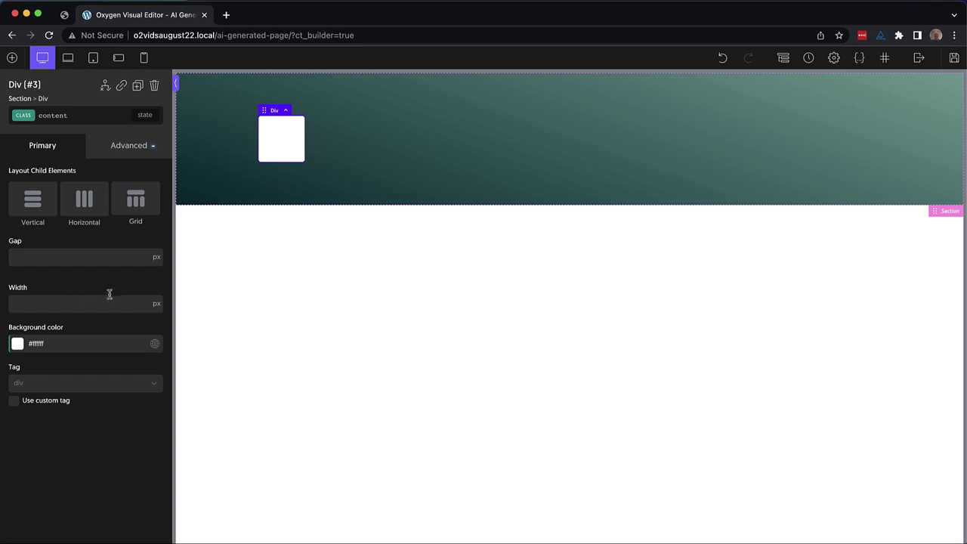
click(156, 306)
click(156, 297)
click(76, 303)
text(100)
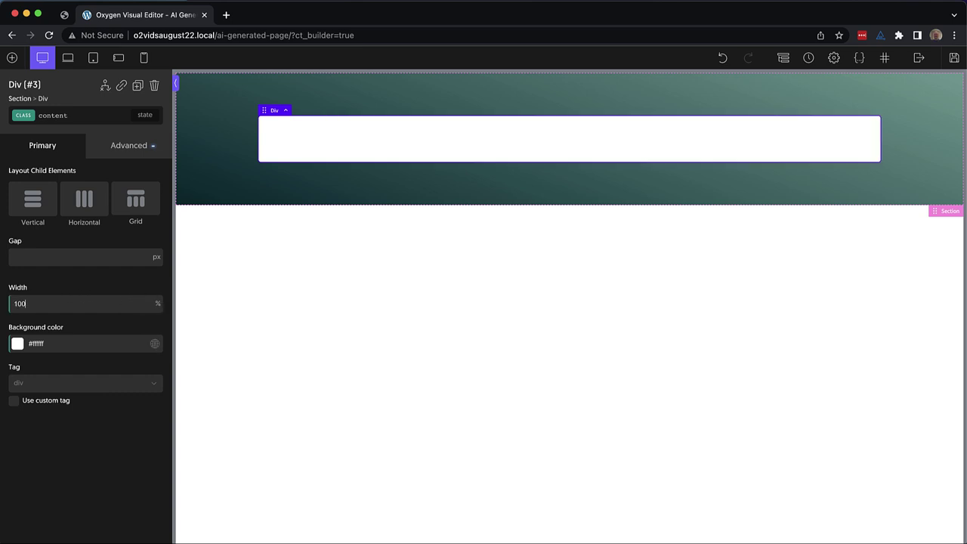
Give the content class 32 px of padding on all four sides.
click(141, 146)
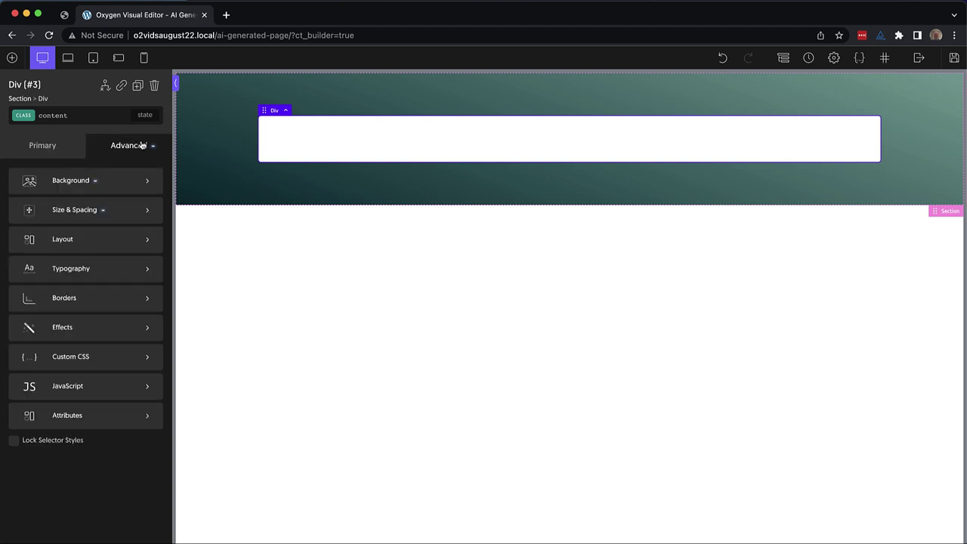
click(90, 210)
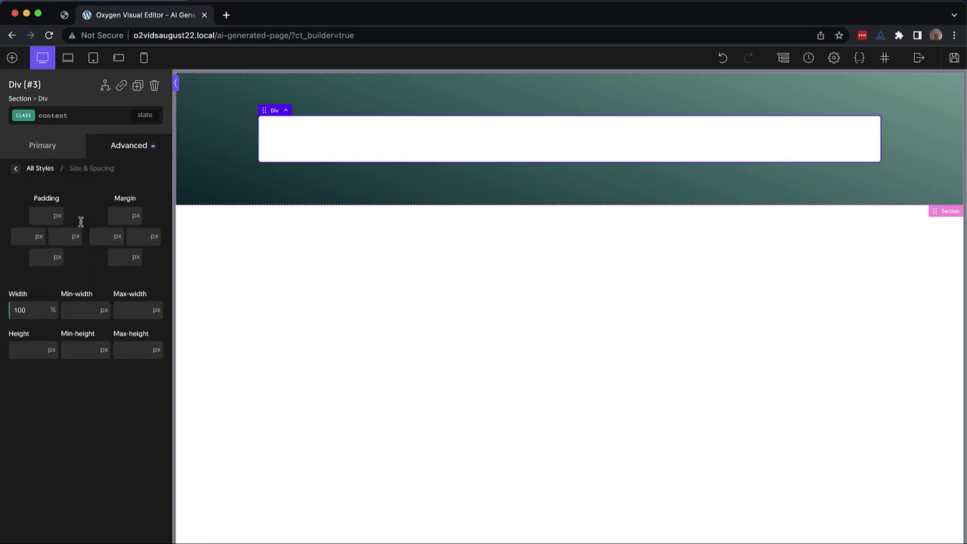
click(39, 215)
text(32)
click(45, 275)
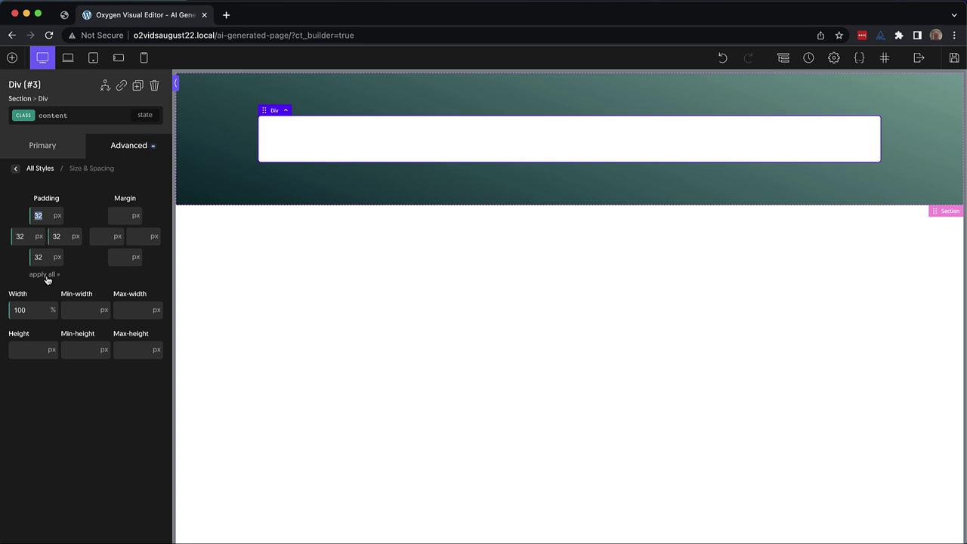
Check the webpage design image and give the content class a grid layout with 2 columns and a minimum width of 0 px.
click(61, 20)
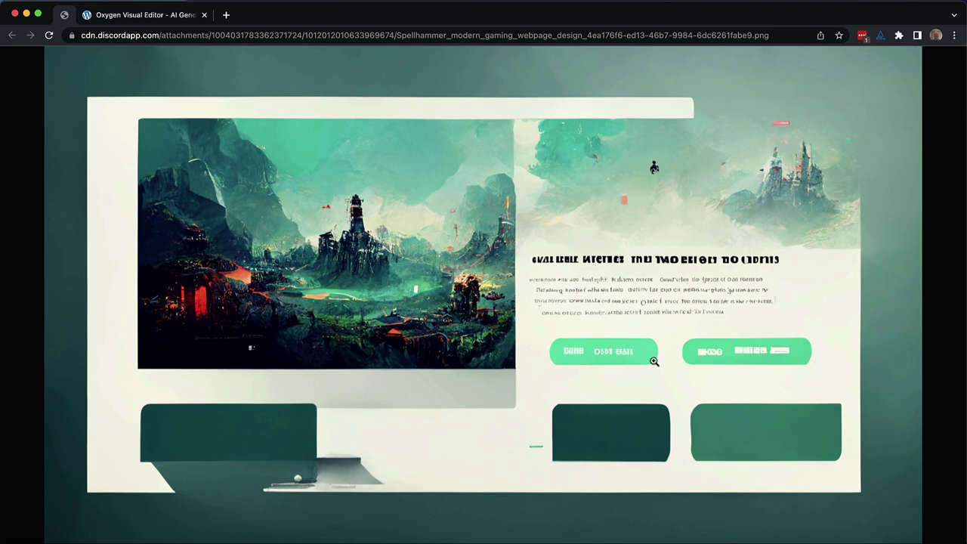
click(116, 16)
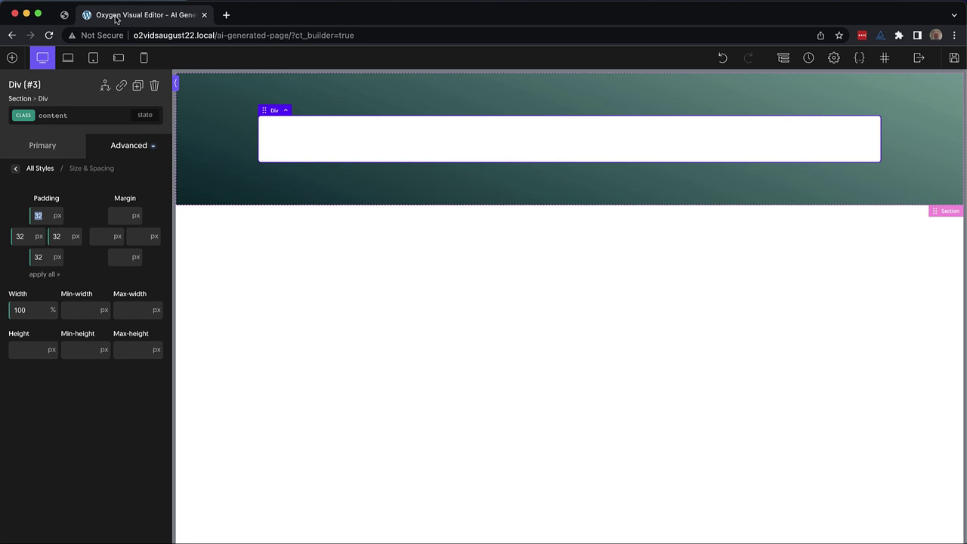
click(72, 116)
click(67, 113)
click(49, 149)
click(136, 202)
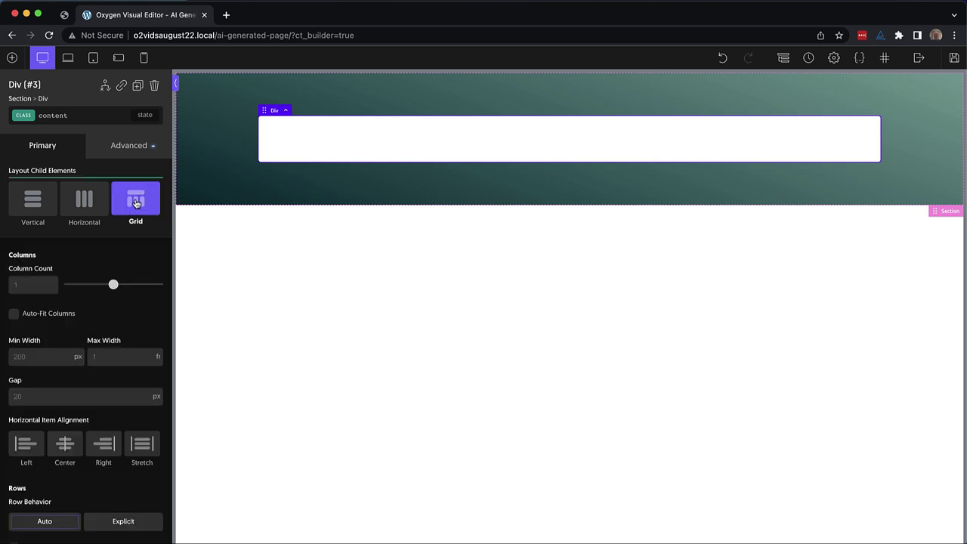
drag(113, 286, 89, 291)
text(0)
scroll(91, 318, down, 5)
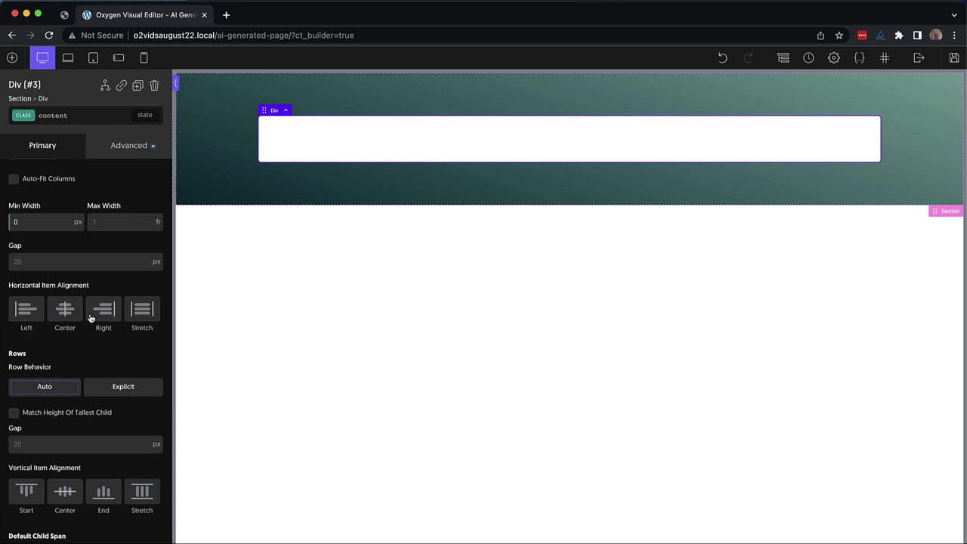
scroll(91, 318, up, 5)
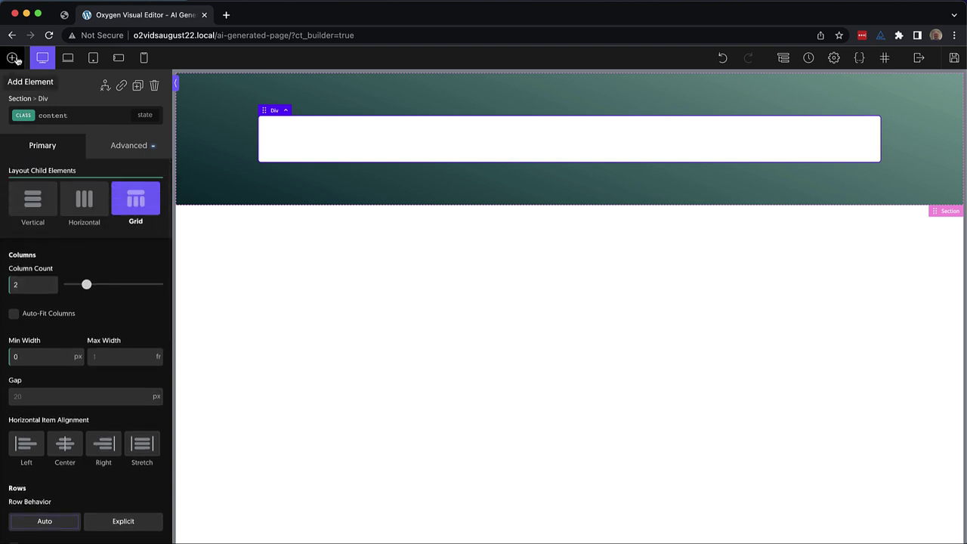
Add a Div inside the white content Div and duplicate it to fill both grid columns.
click(13, 58)
click(84, 164)
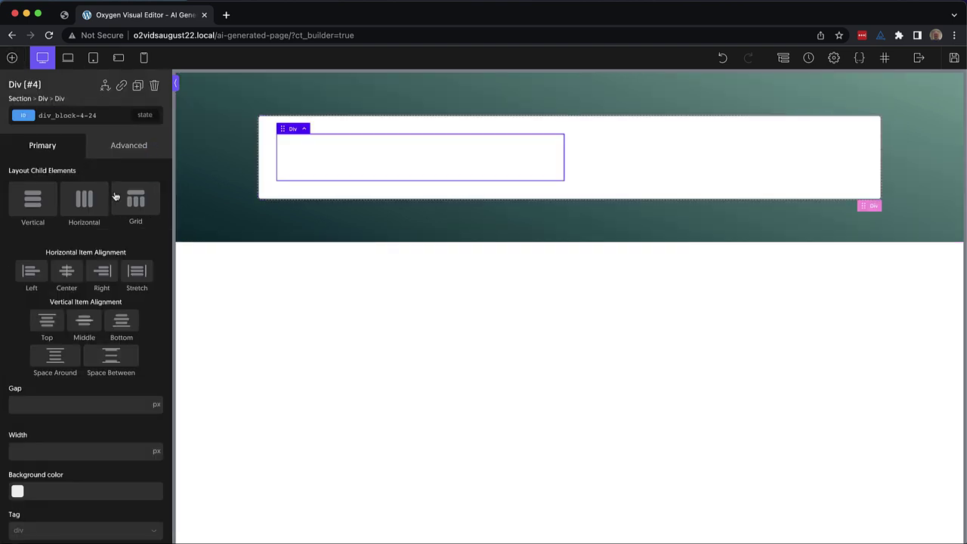
click(137, 85)
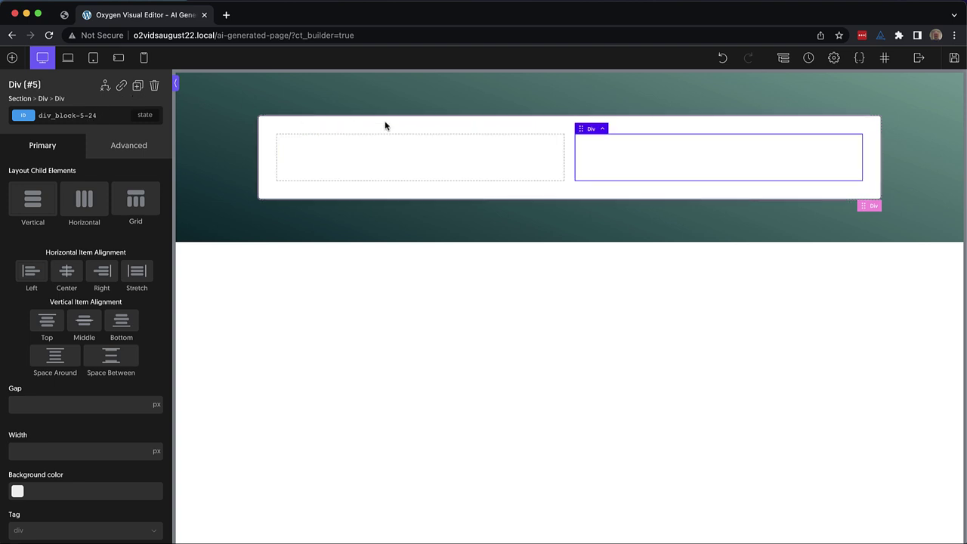
Add an Image to the first column's Div and use the green panoramic landscape picture from the media library.
click(411, 167)
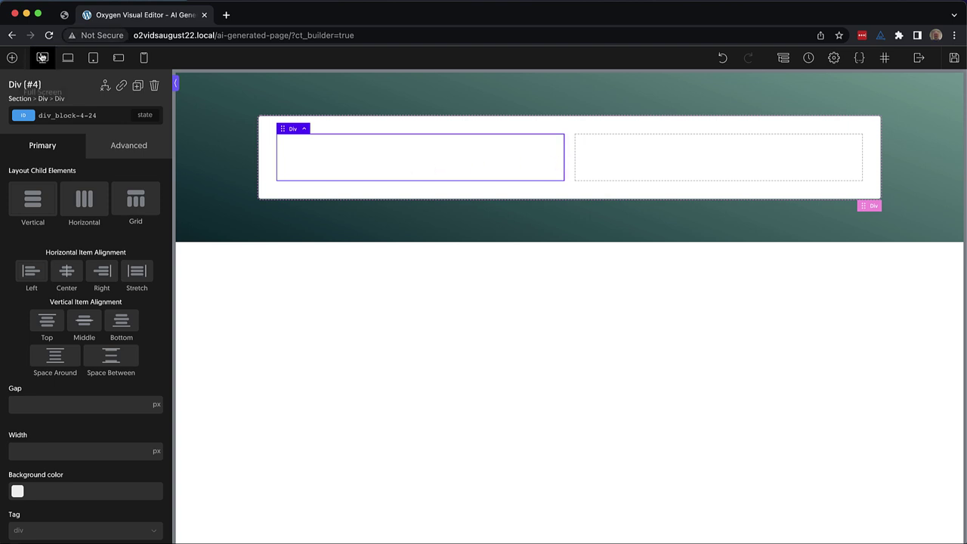
click(12, 59)
text(image)
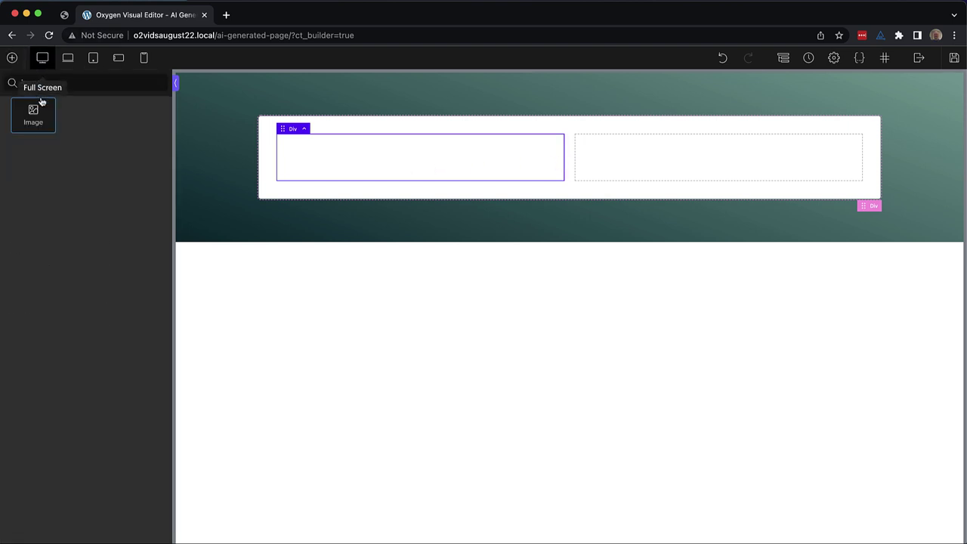
click(32, 113)
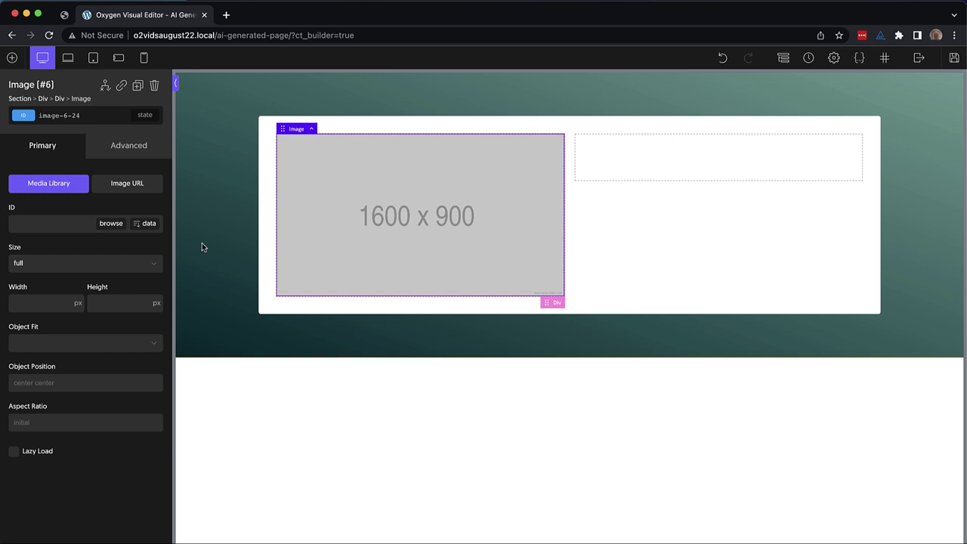
click(111, 224)
click(151, 202)
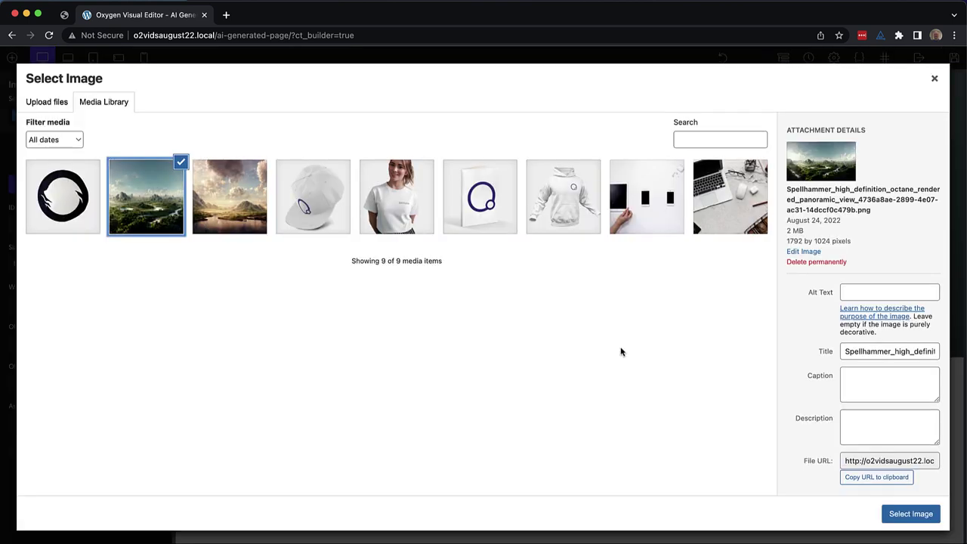
click(934, 514)
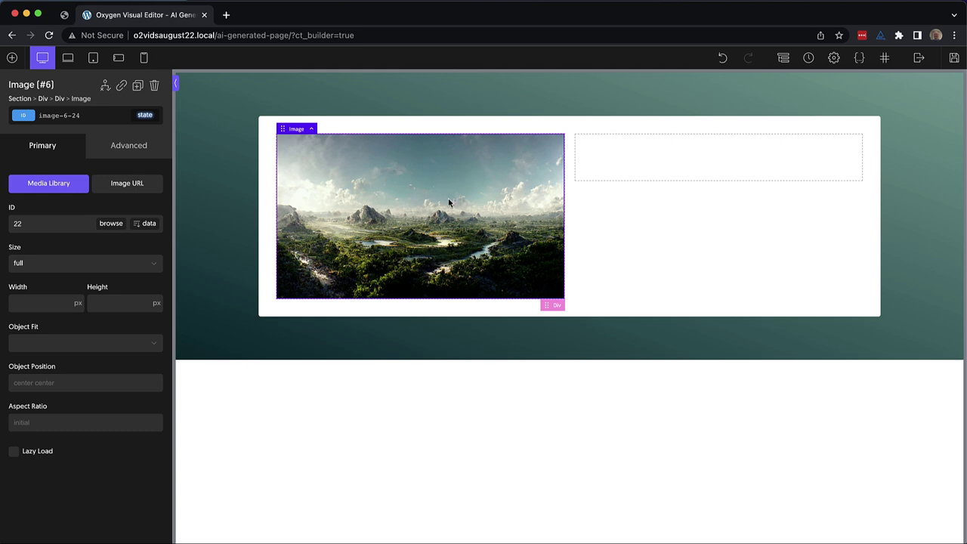
Add the existing class rounded to the landscape image and switch back to editing the image's ID.
click(641, 160)
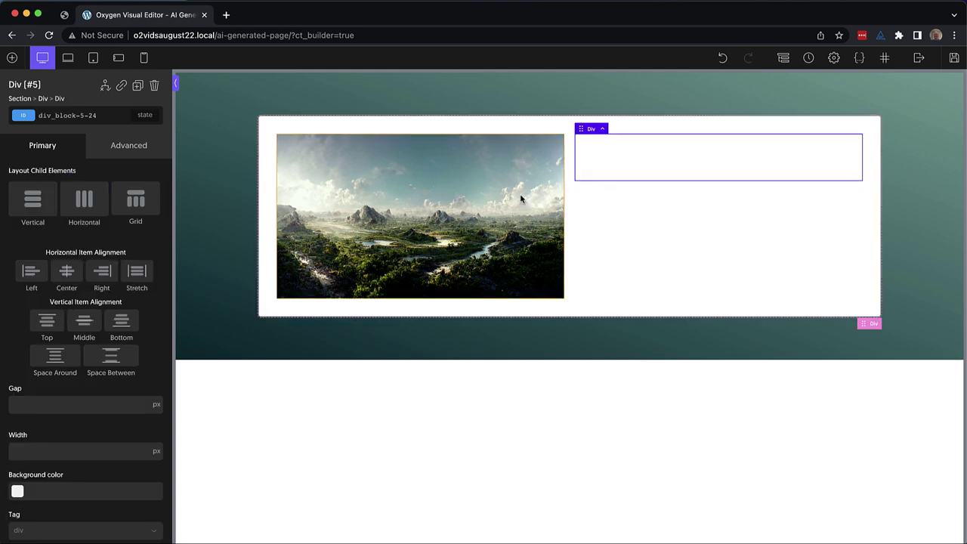
click(472, 205)
click(91, 117)
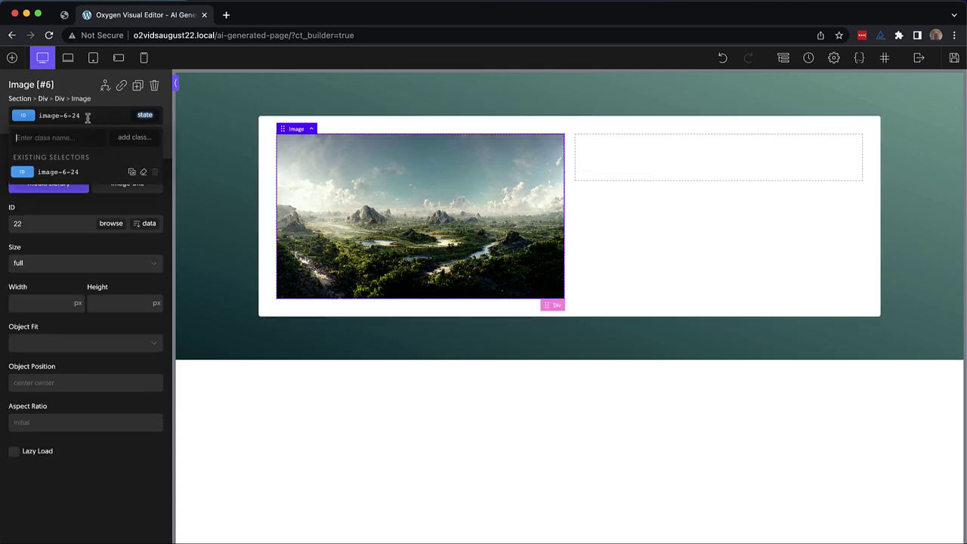
text(rounded)
click(75, 172)
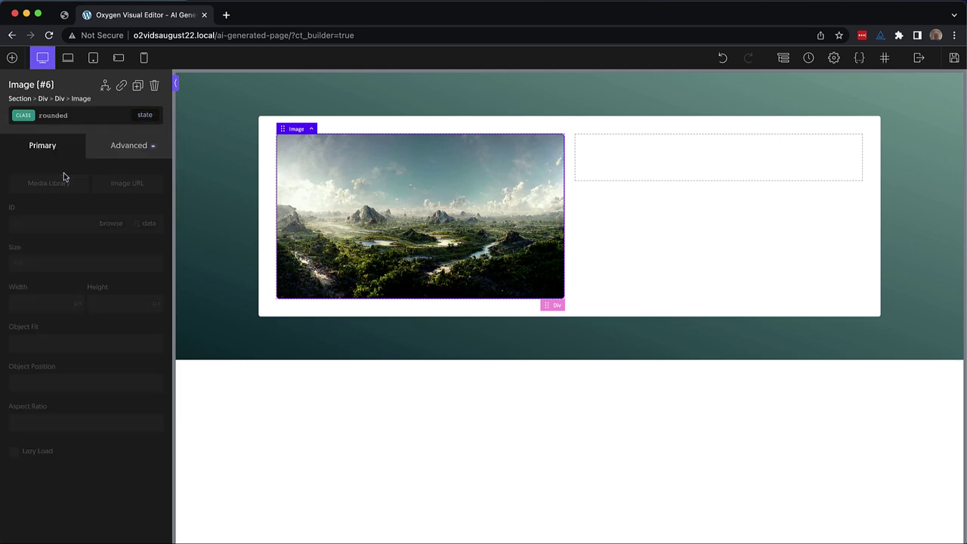
click(88, 110)
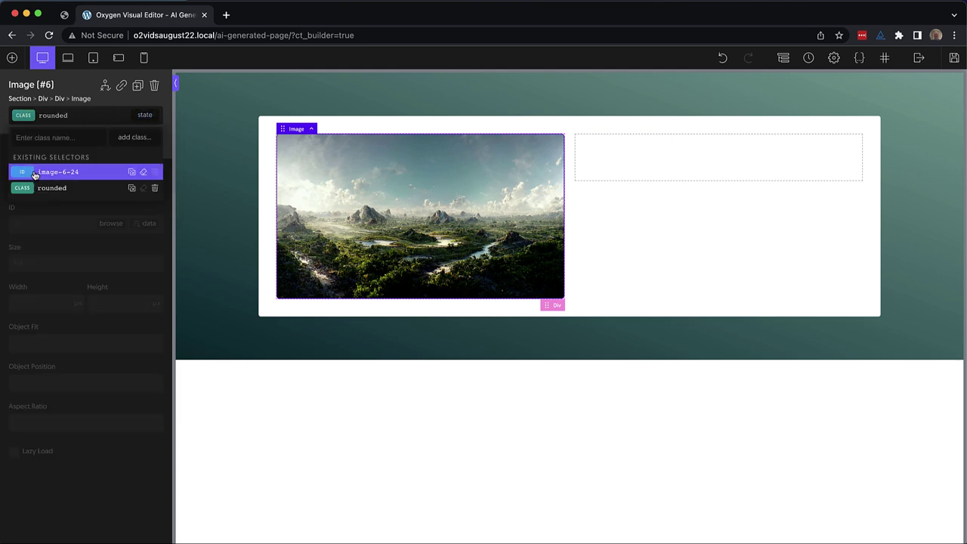
click(61, 169)
Add a Text element to the second column's Div and duplicate it.
click(644, 159)
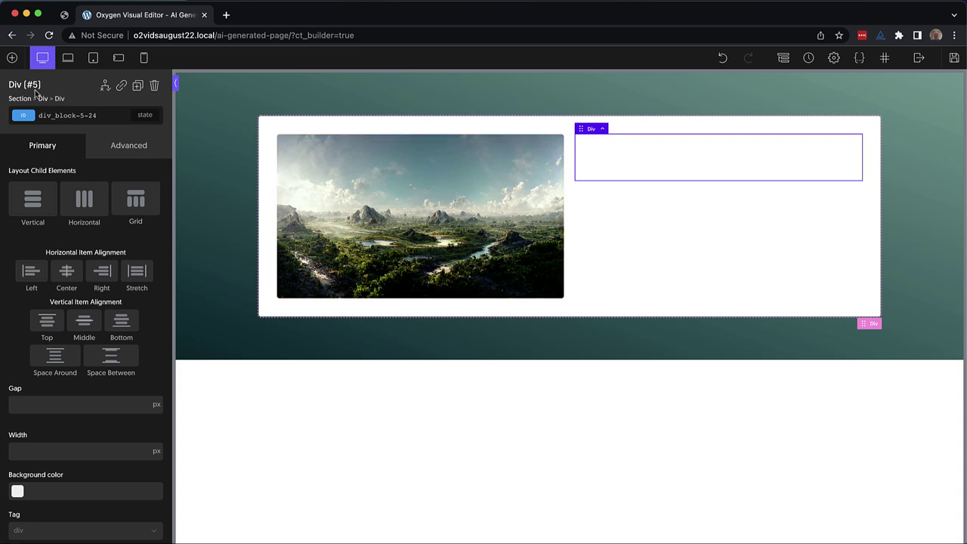
click(13, 58)
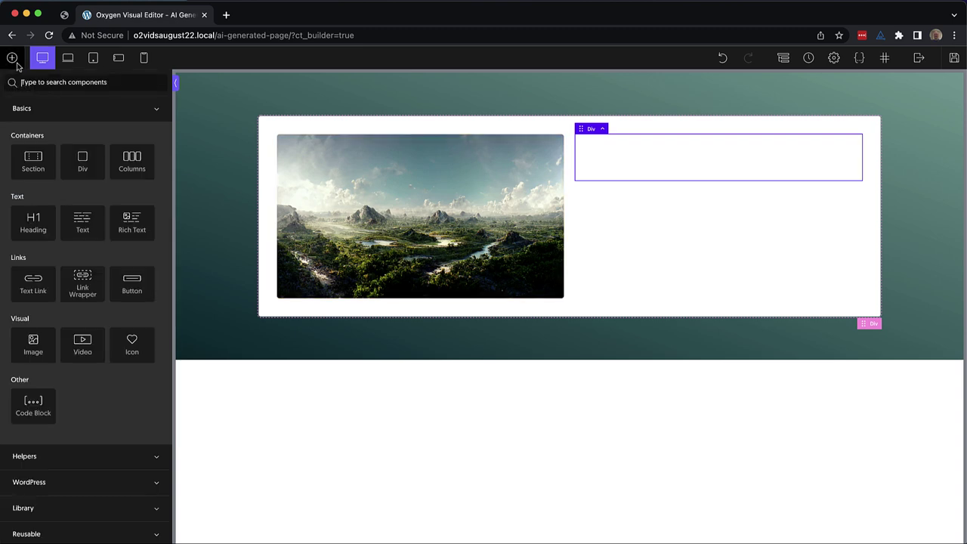
click(79, 221)
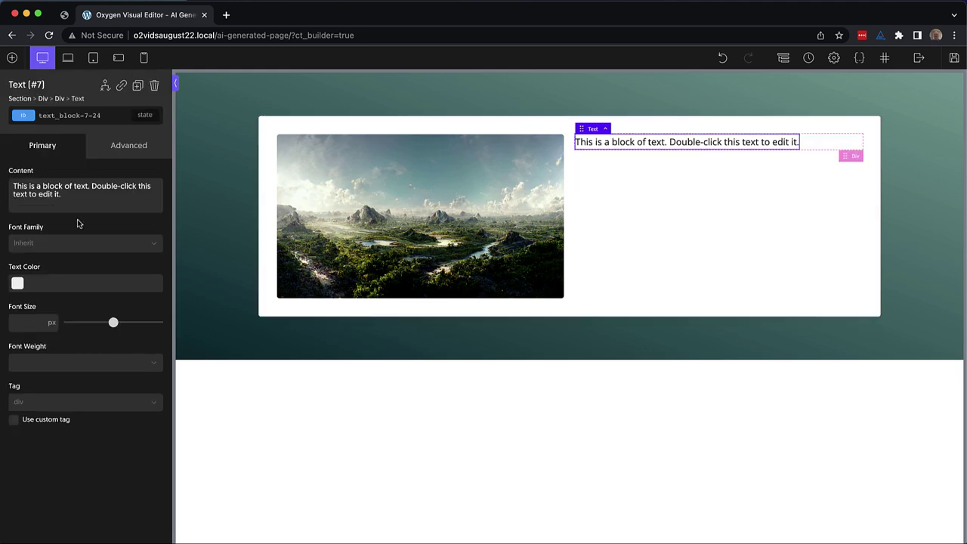
click(137, 86)
Change the first text block's content to "This website was made by Artificial Intelligence".
double_click(659, 143)
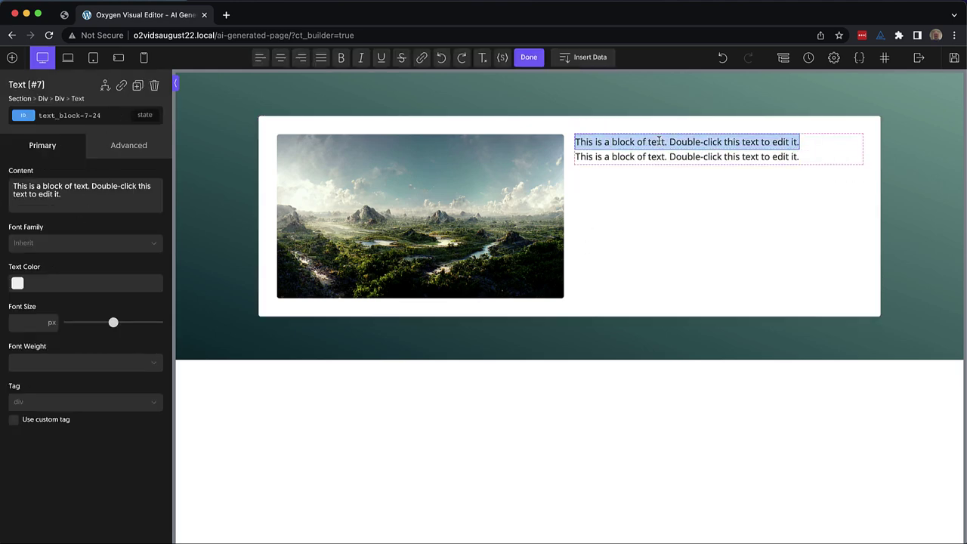
text(This websit)
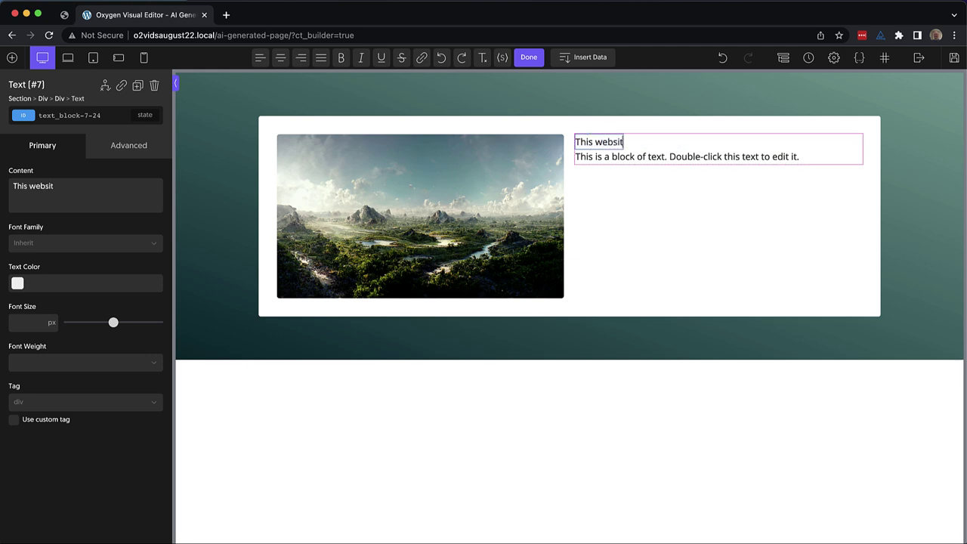
text(e was made by Artific)
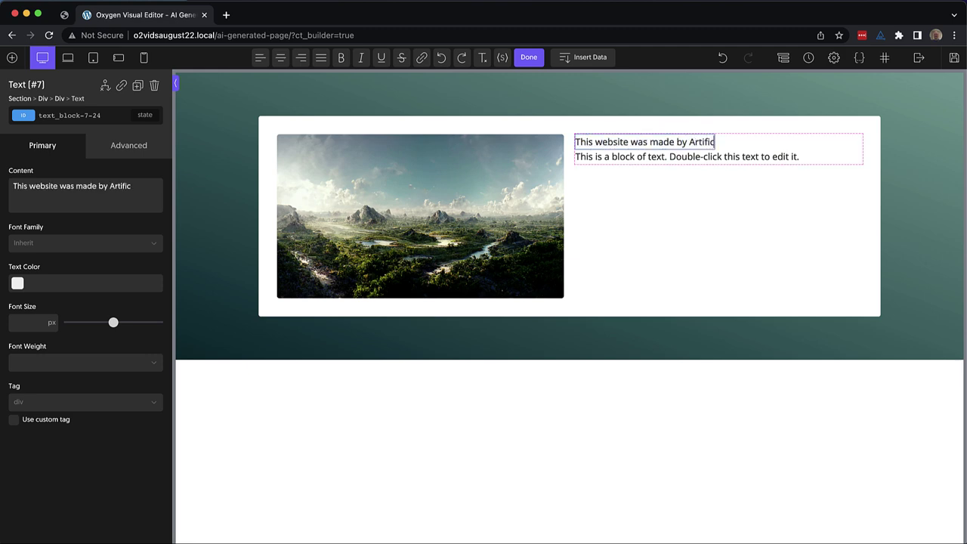
text(ial Intelligence)
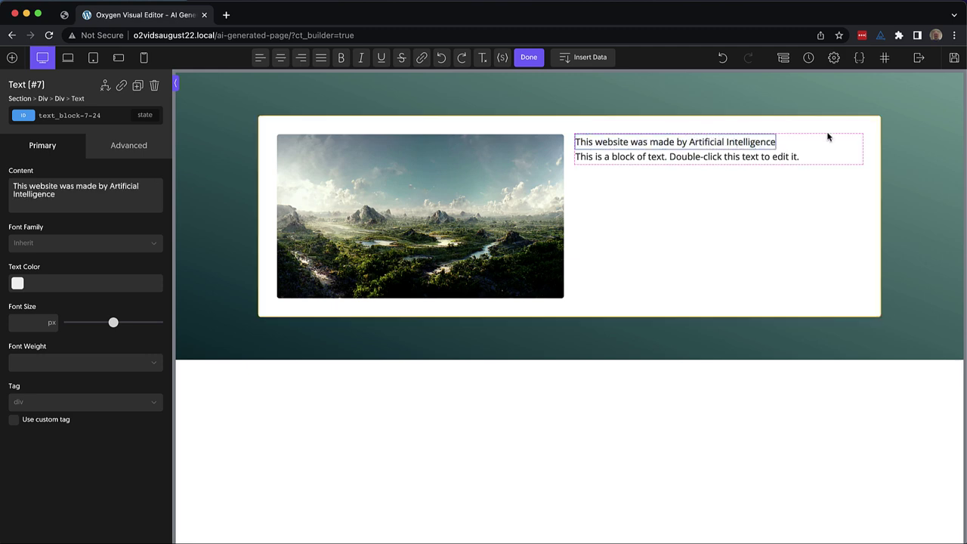
click(773, 157)
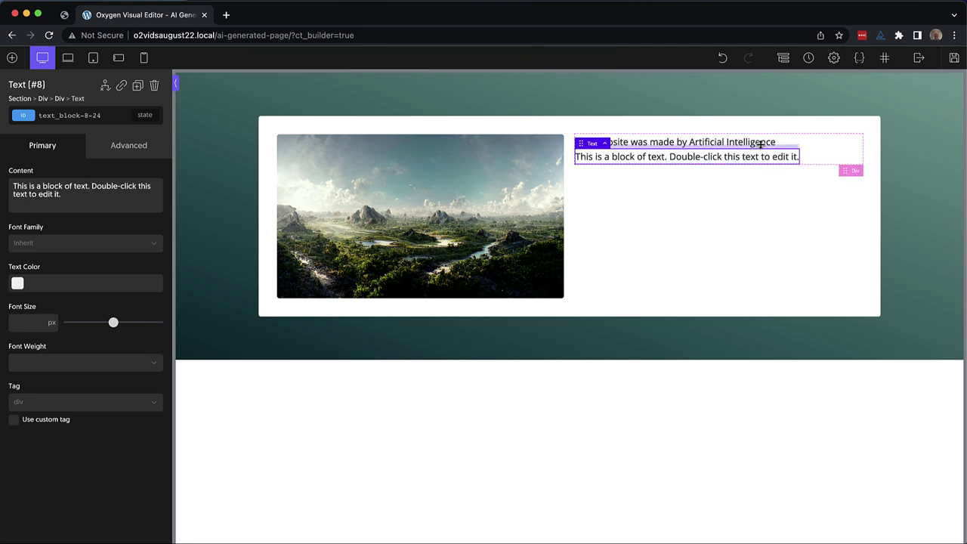
Set the text colour of the "This website was made by Artificial Intelligence" block to #000000.
click(748, 144)
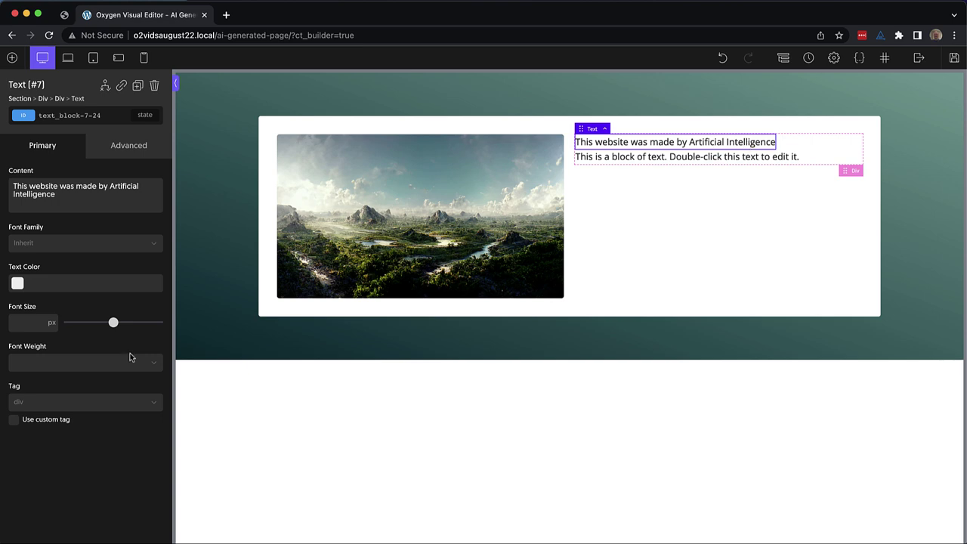
click(17, 283)
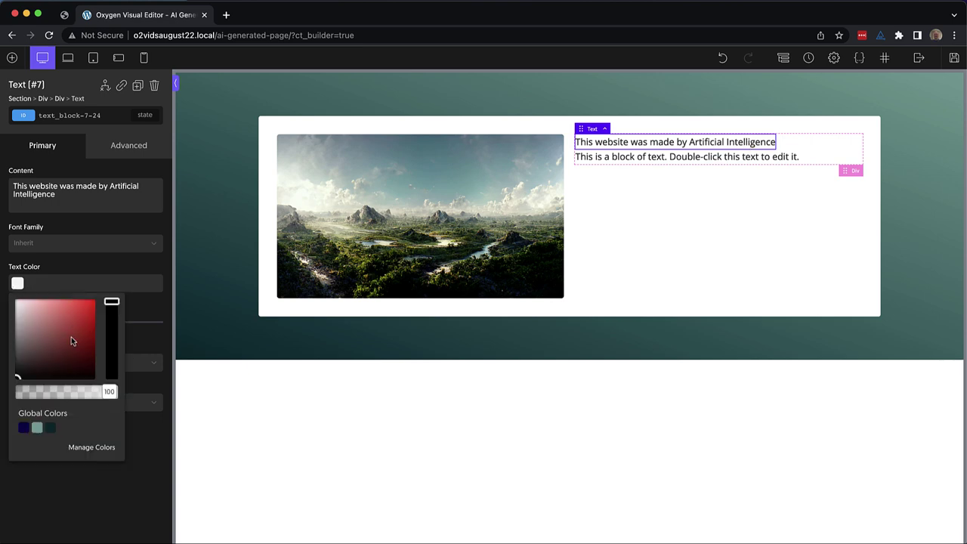
click(50, 430)
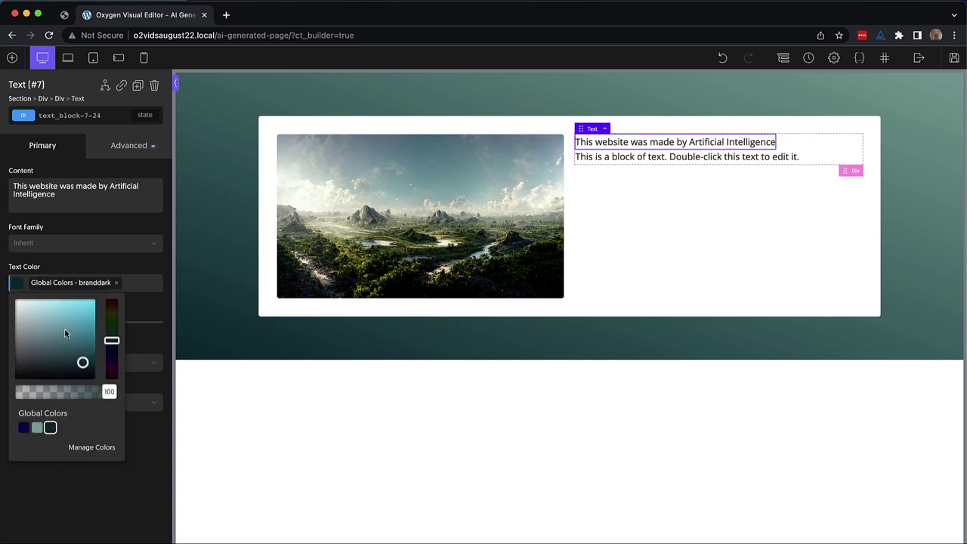
drag(65, 337, 35, 356)
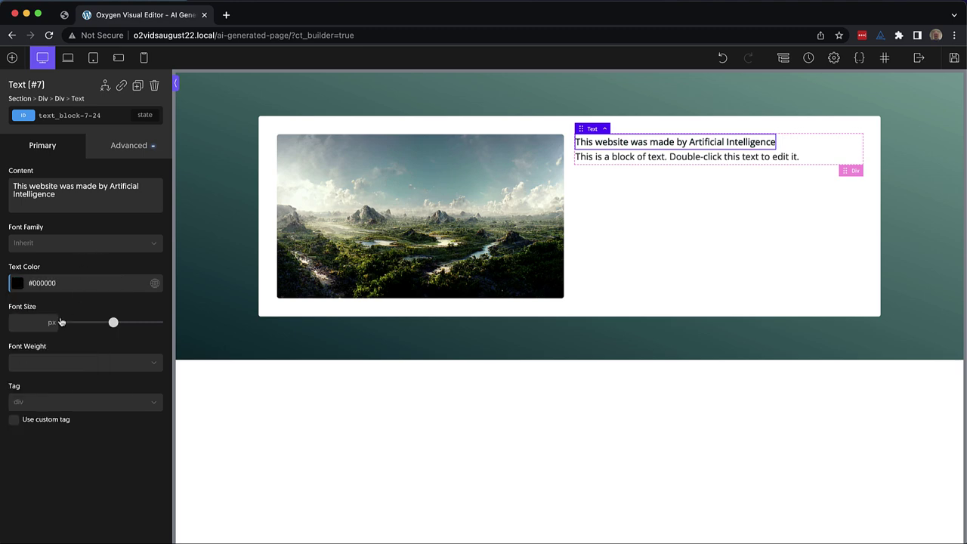
Give the "This website was made by Artificial Intelligence" text a font weight of 600 and a font size of 18 px.
click(52, 323)
text(22)
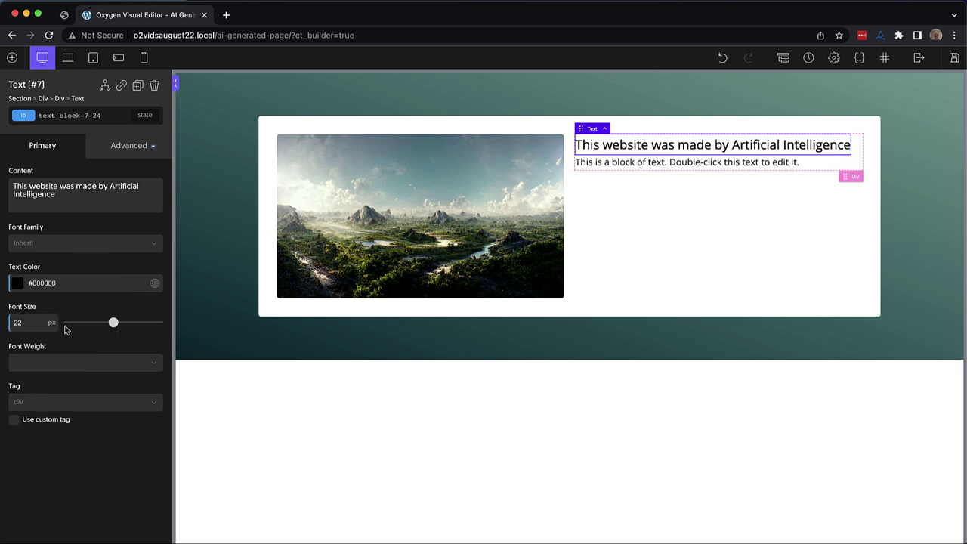
click(78, 363)
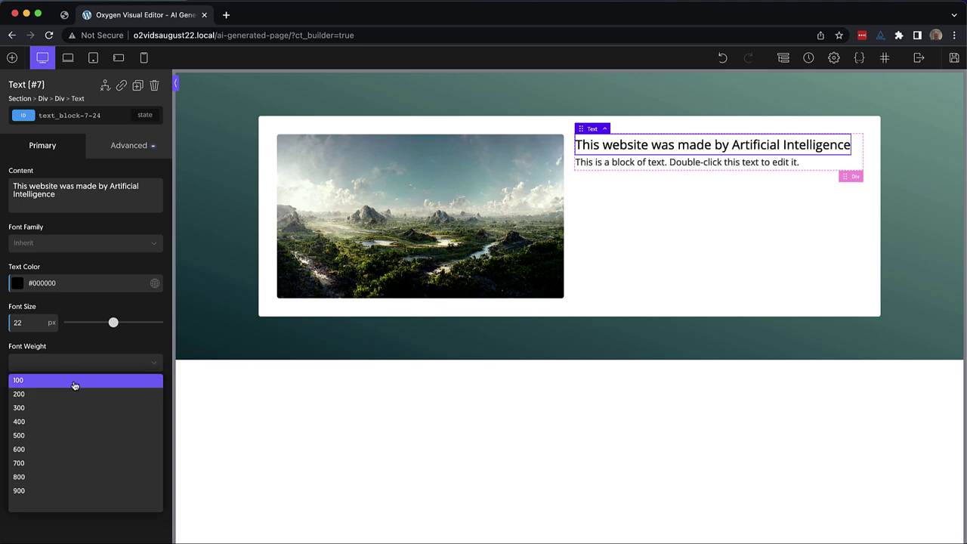
click(53, 452)
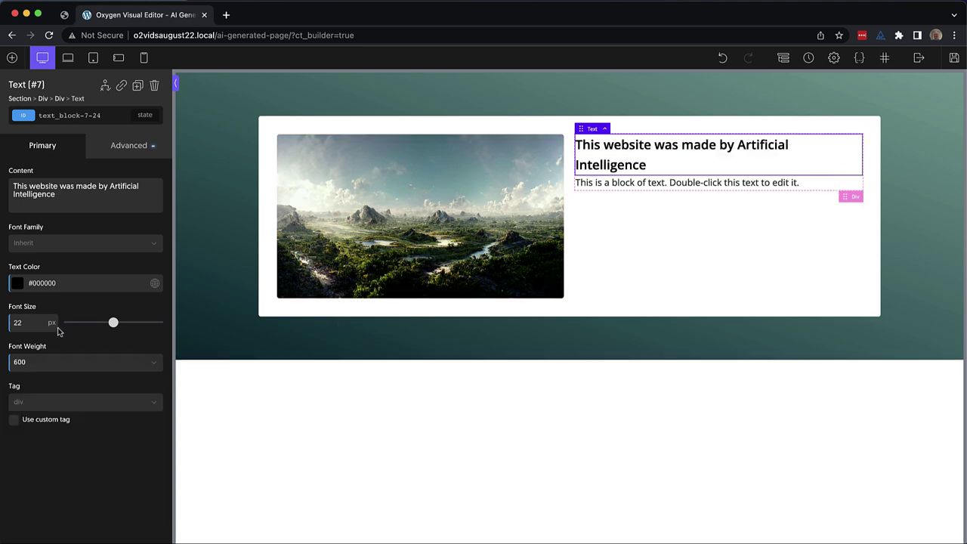
double_click(33, 327)
text(18)
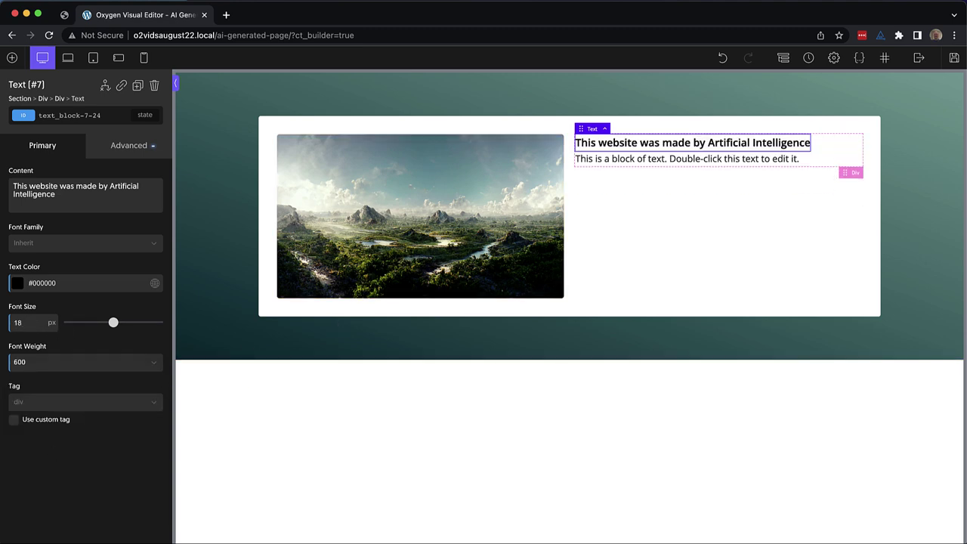
Replace the second text block's content with lorem ipsum filler and trim it to end at "In tincidunt ipsum vel cursus semper.".
double_click(639, 164)
key(BackSpace)
text(lipsum)
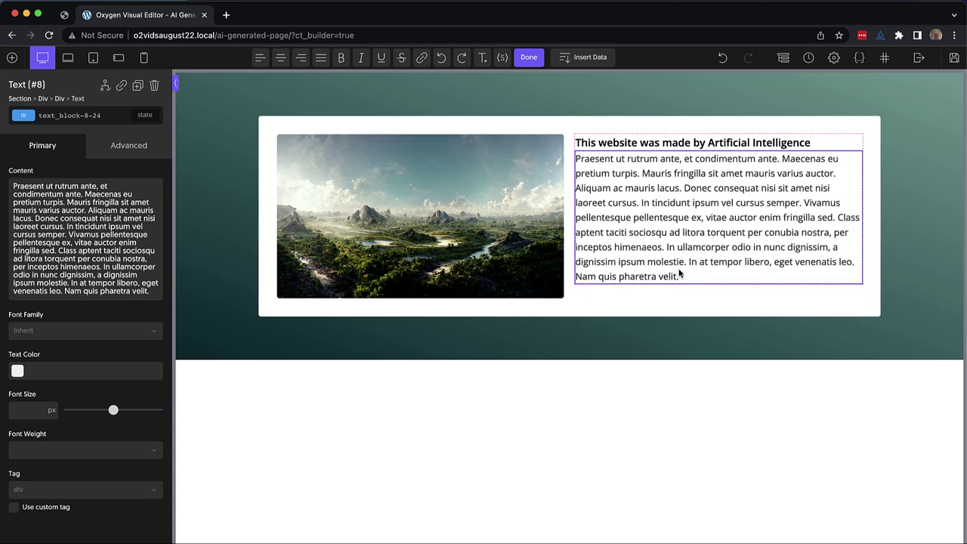
click(151, 289)
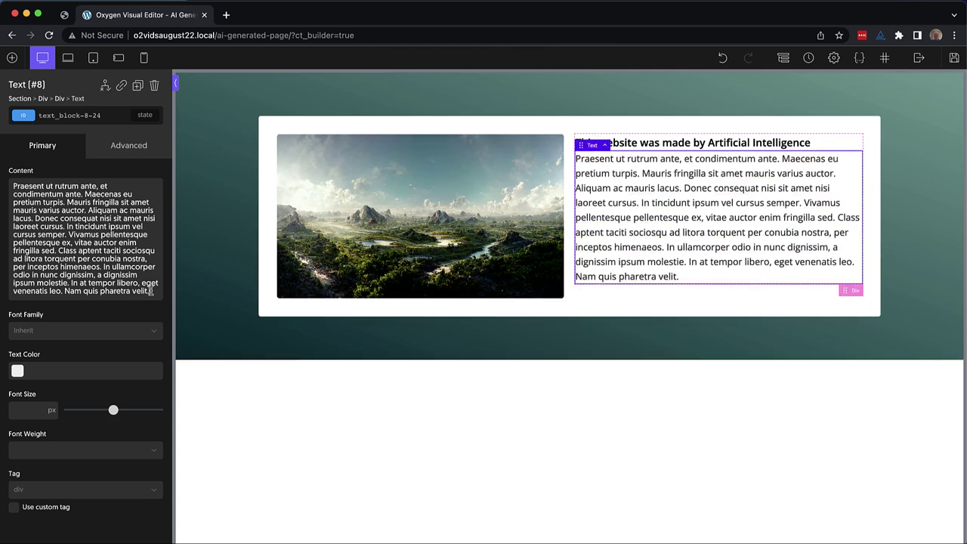
drag(151, 291, 67, 235)
key(BackSpace)
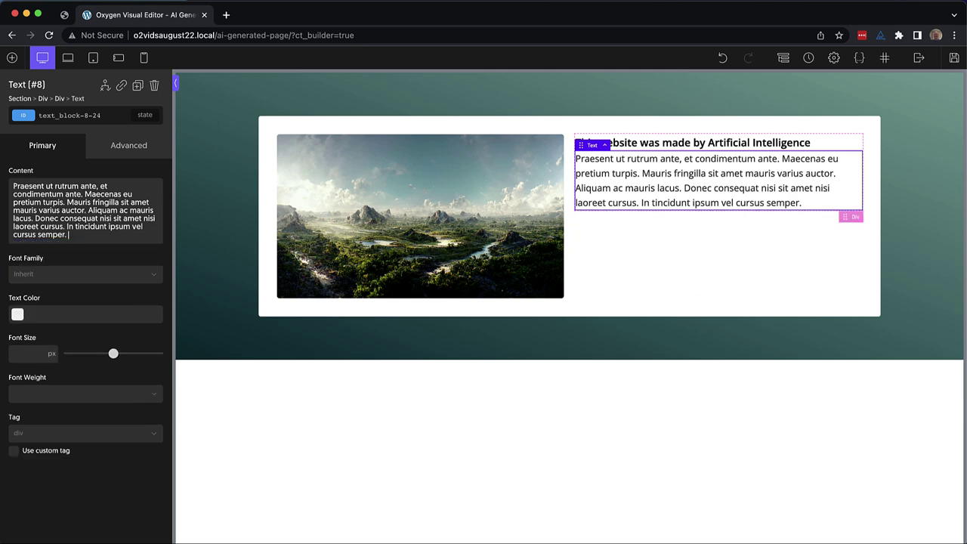
Add a new class mb-2 to the heading text and set the class's bottom margin to 16 px.
click(692, 145)
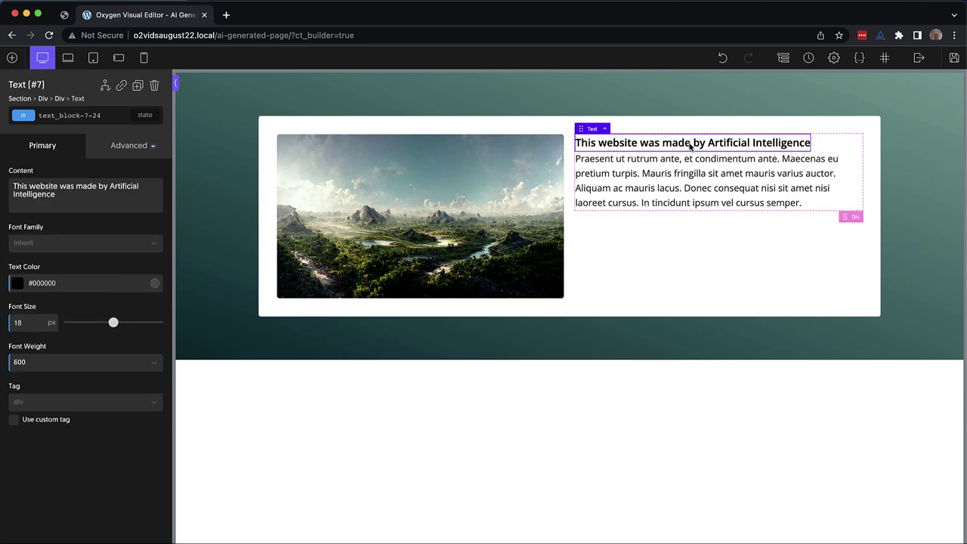
click(121, 148)
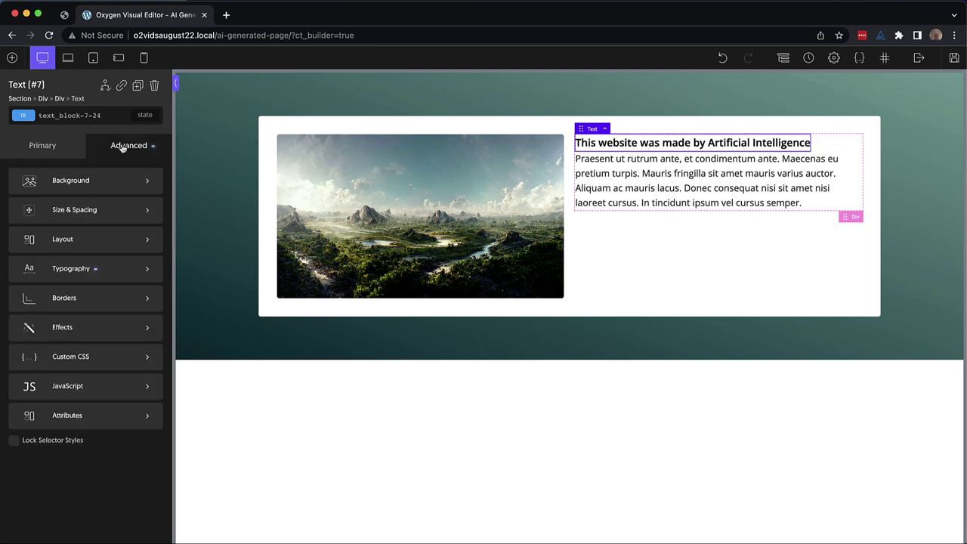
click(100, 210)
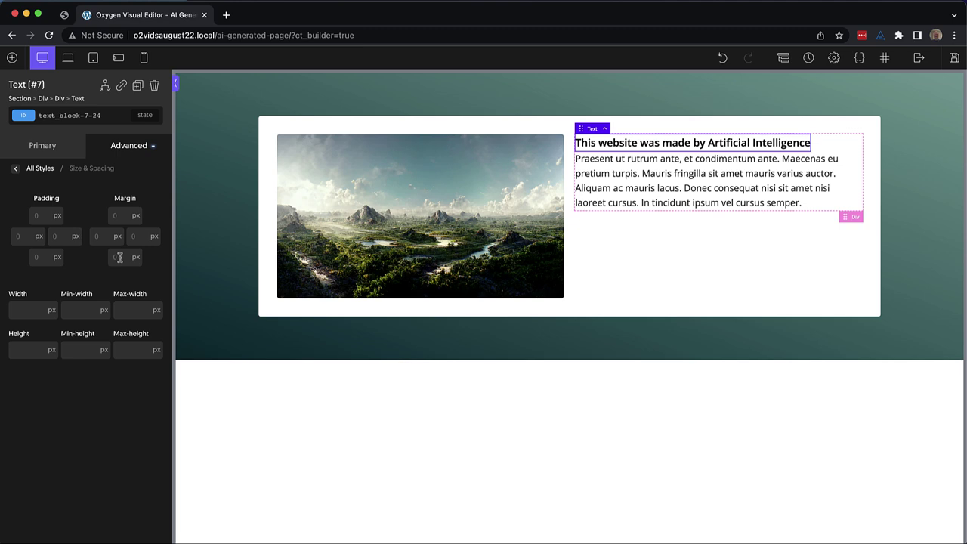
click(74, 115)
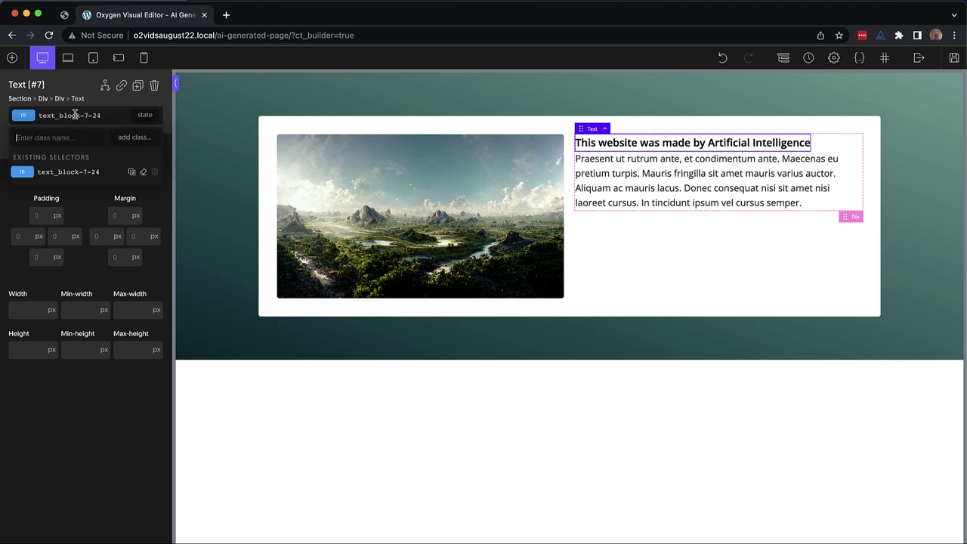
text(mb-2)
key(Return)
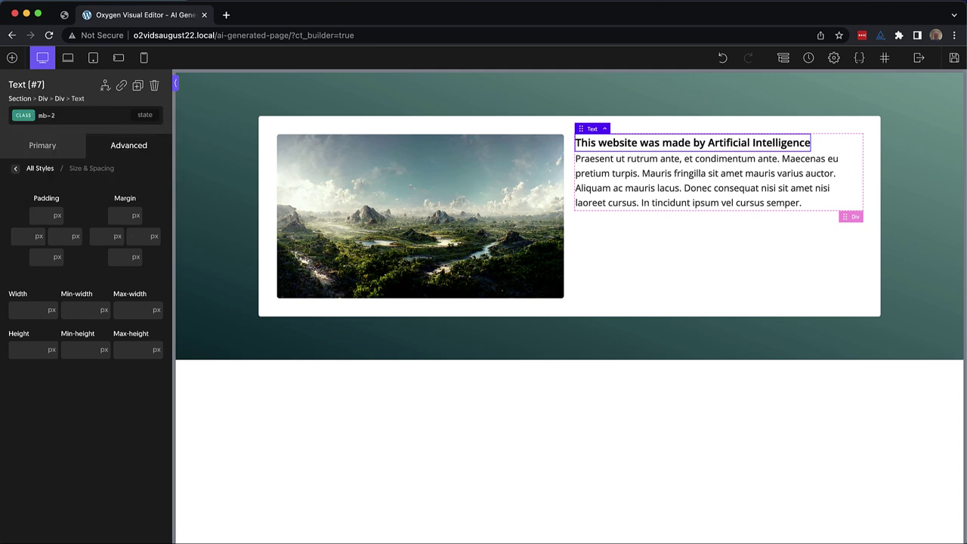
click(121, 258)
text(16)
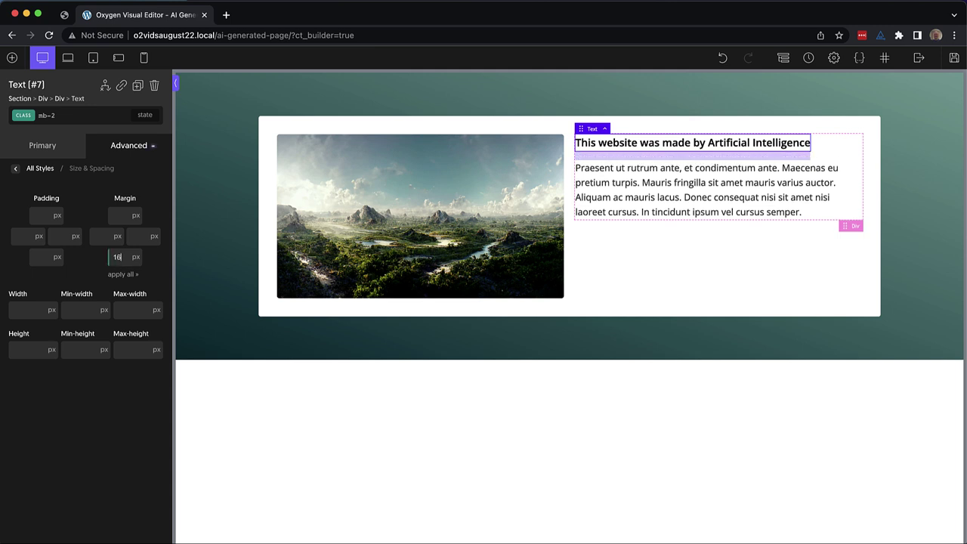
Lock the selector styles of the mb-2 class and switch back to editing the heading text's ID.
click(112, 151)
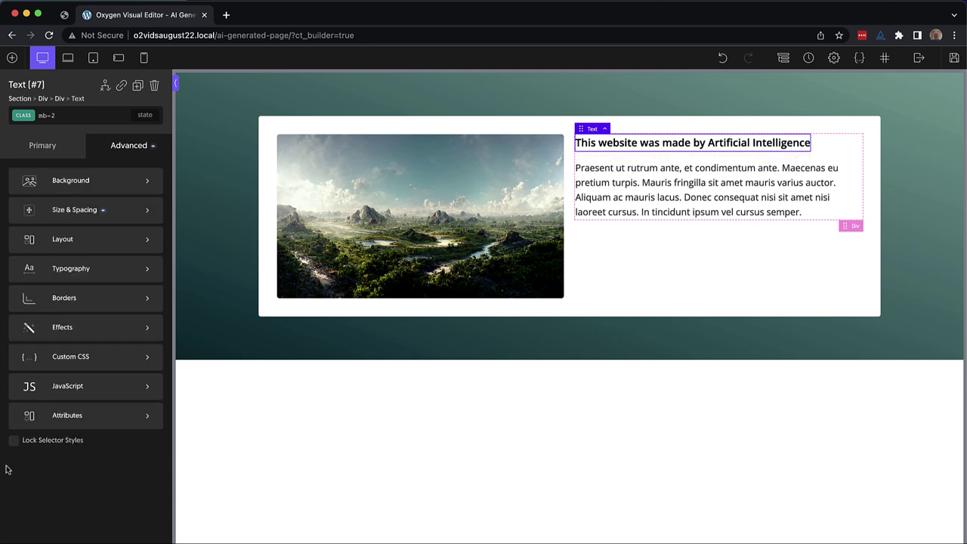
click(14, 439)
click(58, 115)
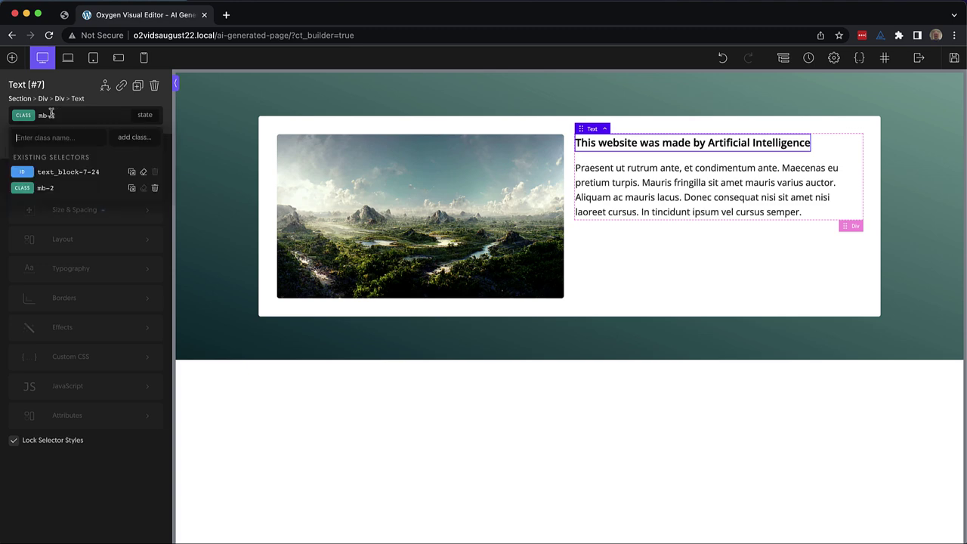
click(55, 172)
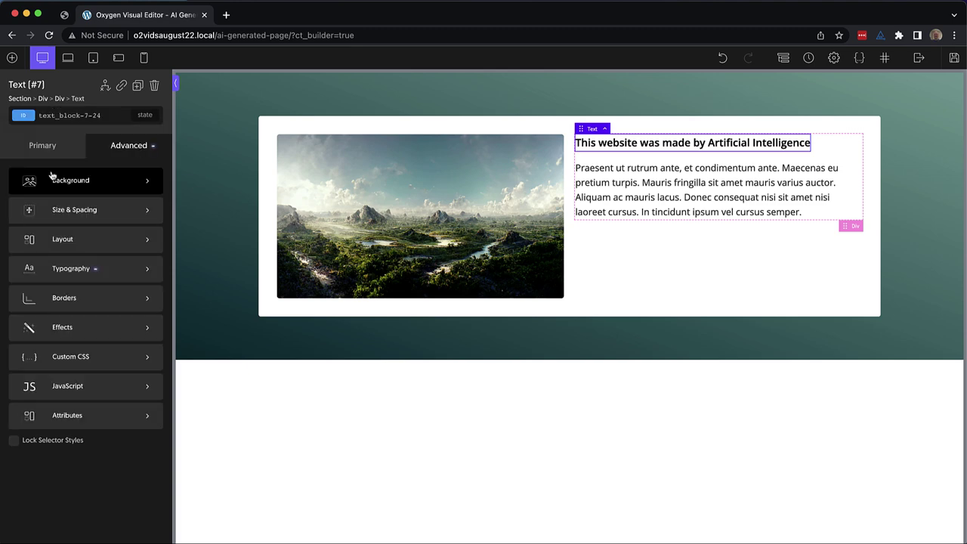
Set the vertical item alignment of the card's two-column content grid to Center.
click(642, 264)
click(696, 168)
click(841, 154)
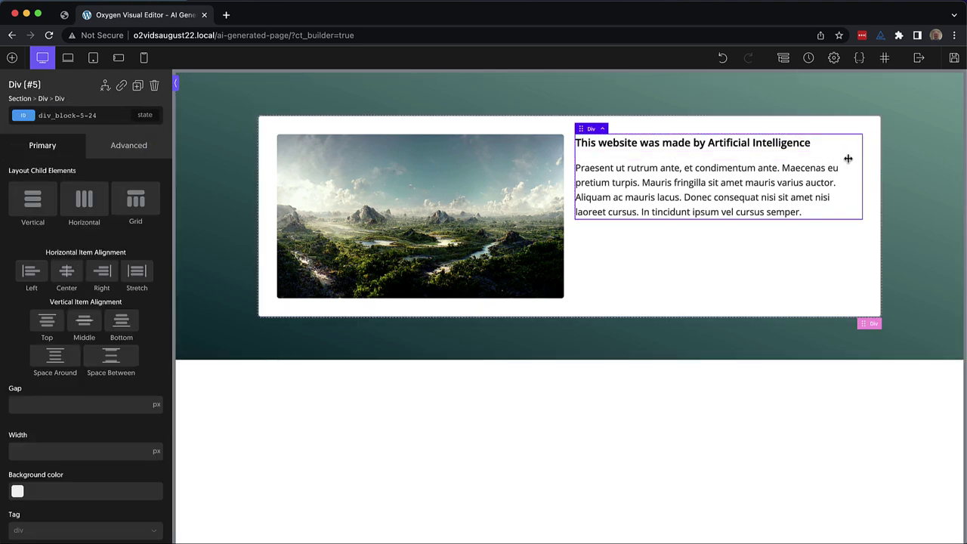
click(872, 187)
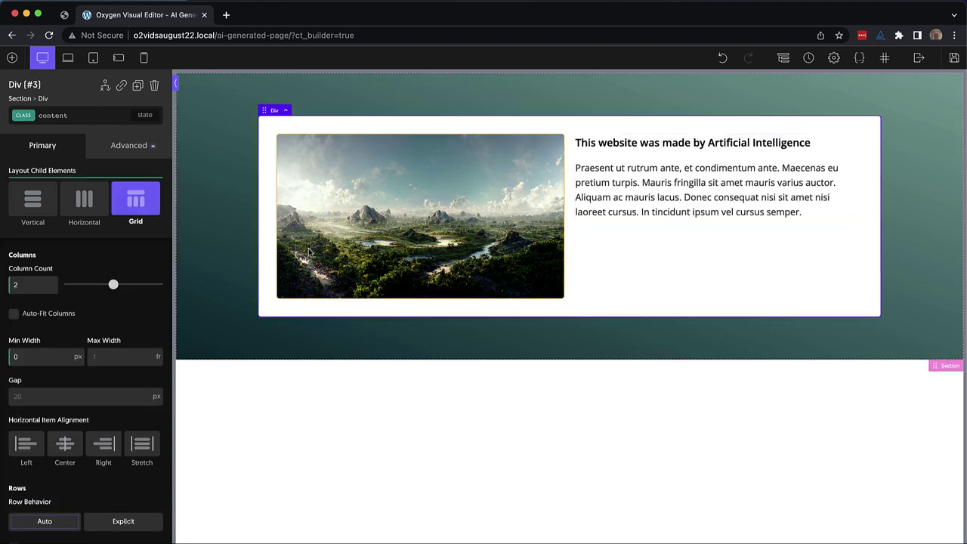
scroll(107, 332, down, 1)
scroll(106, 332, down, 5)
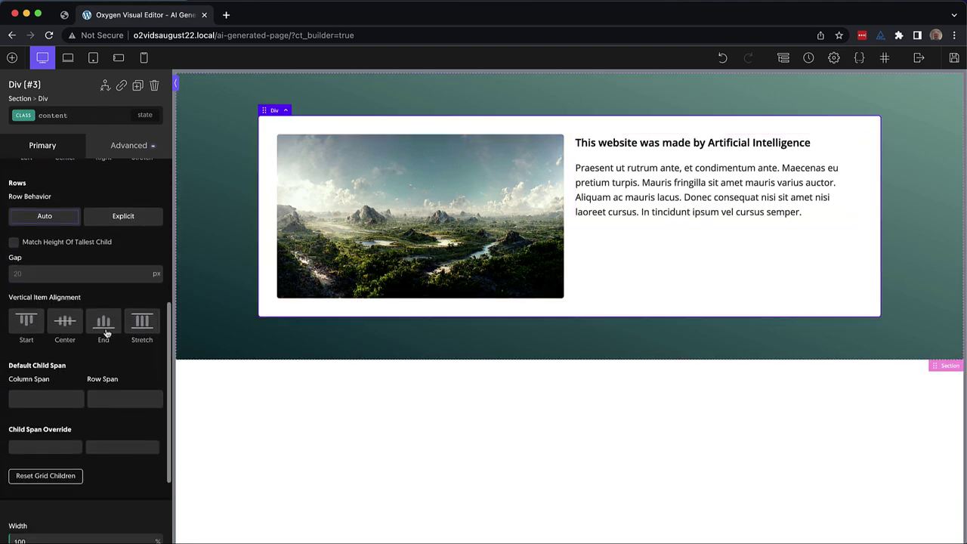
click(65, 317)
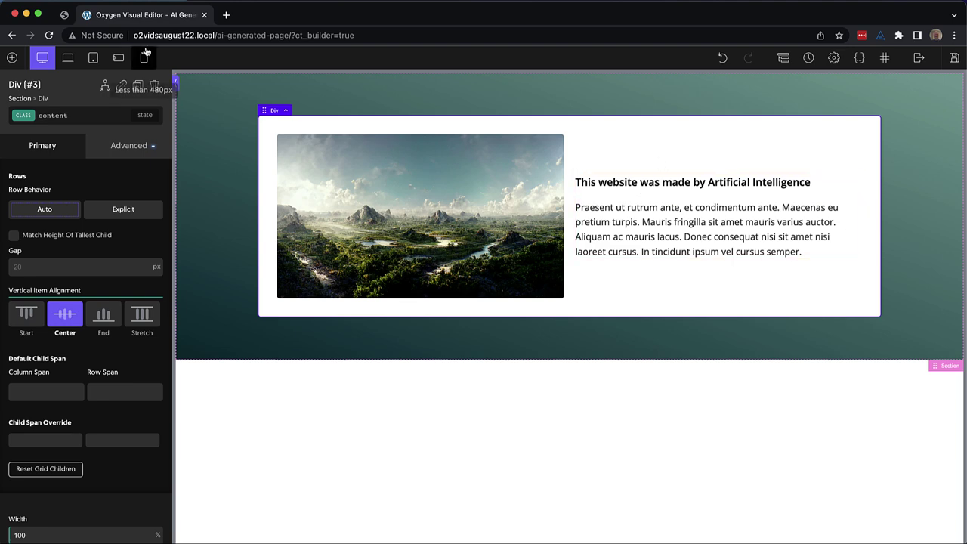
Check the reference design and add a Div with a horizontal child layout below the paragraph in the second column's Div.
click(65, 15)
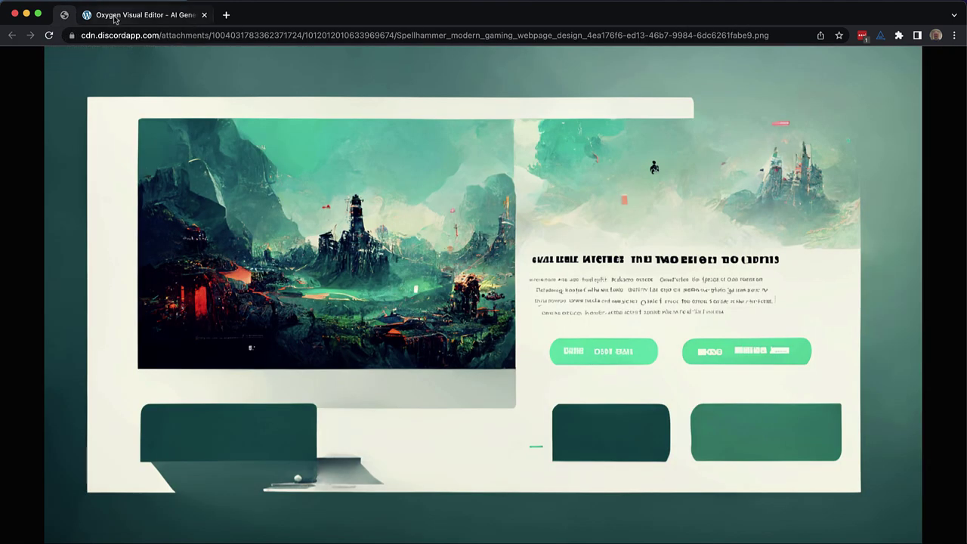
click(115, 17)
click(818, 251)
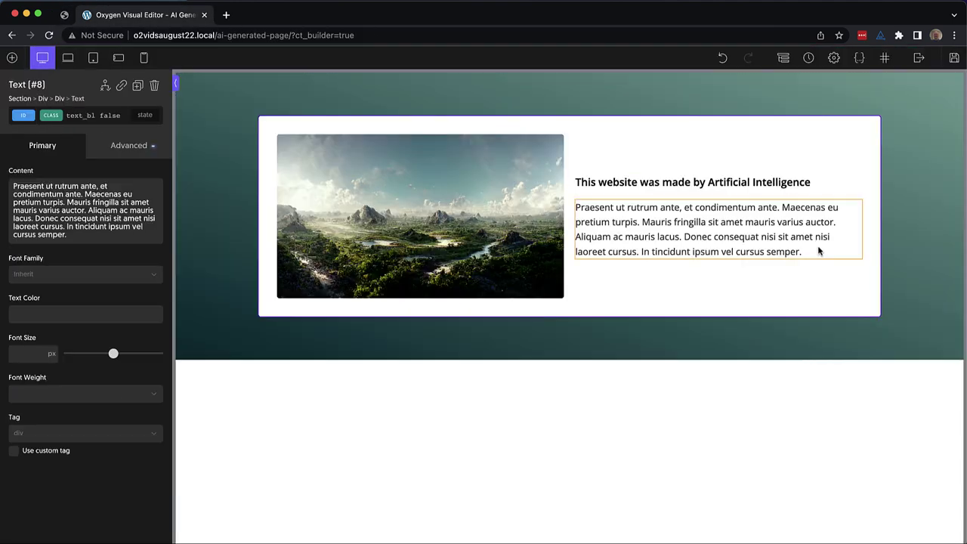
click(854, 263)
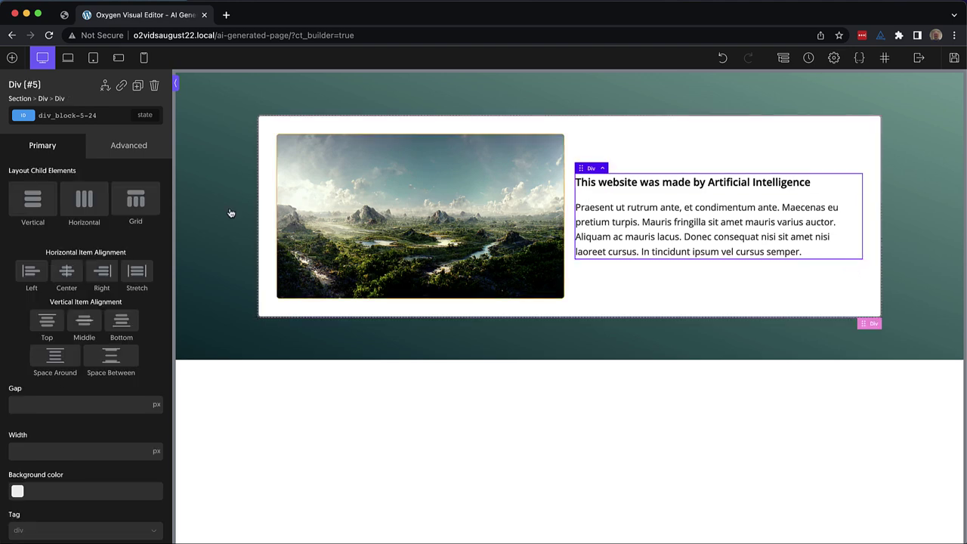
click(12, 58)
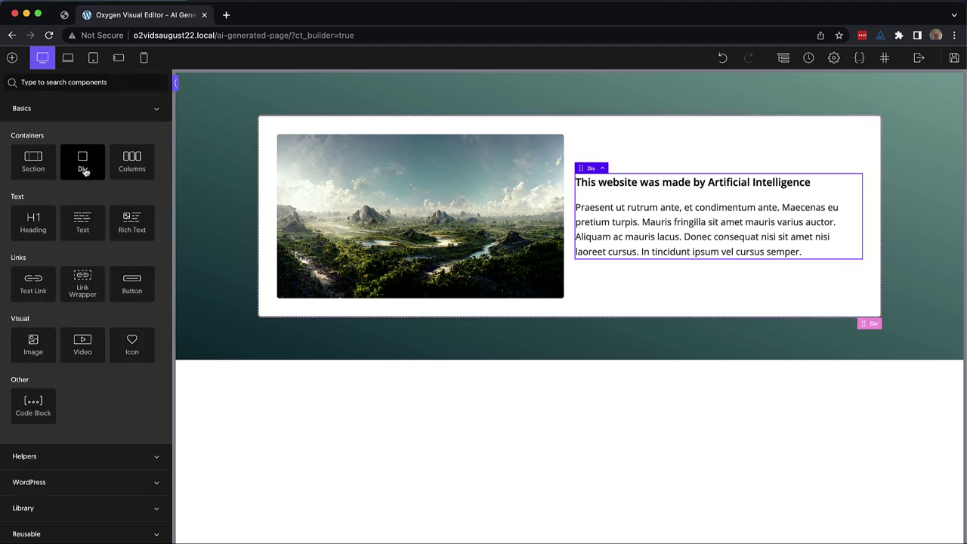
click(83, 162)
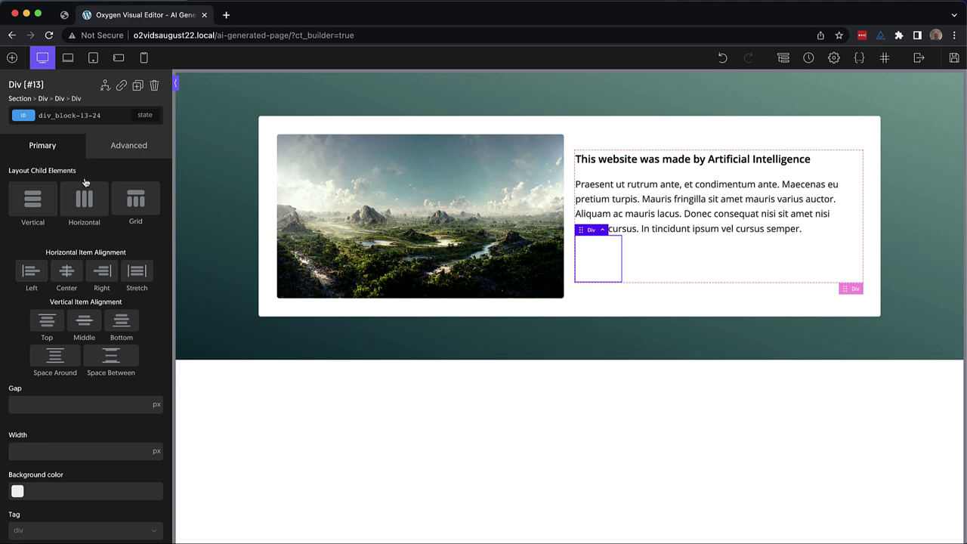
click(84, 200)
Add a Link Wrapper inside the new horizontal Div and give it a new class named button.
click(12, 58)
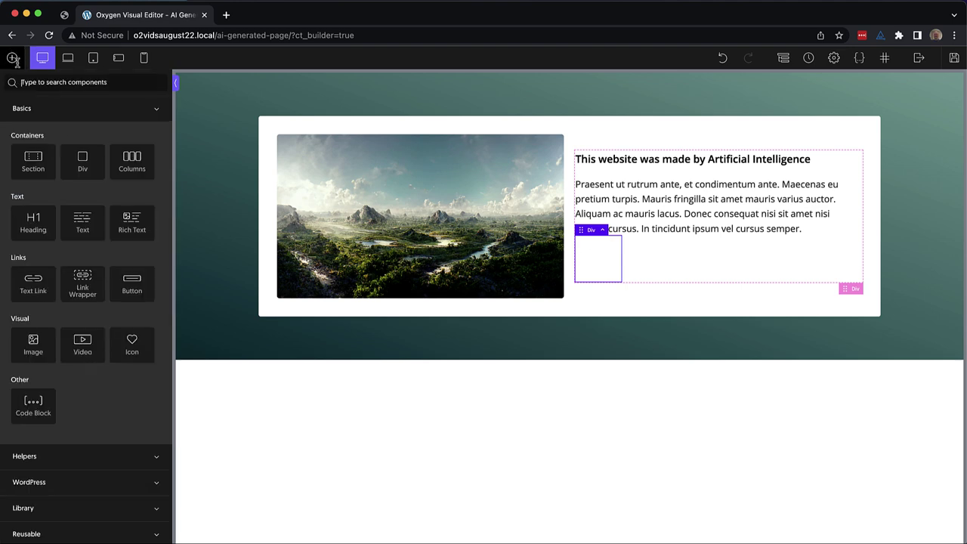
text(link)
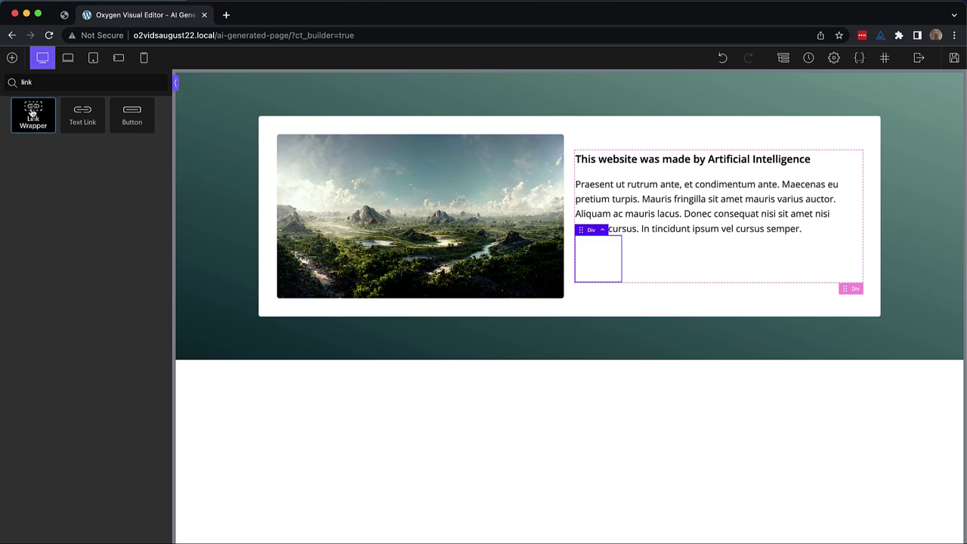
click(33, 113)
click(59, 129)
text(button)
key(Return)
Give the button class the reference's bright green background colour and save that colour as a global colour named brandbold.
click(119, 146)
click(84, 180)
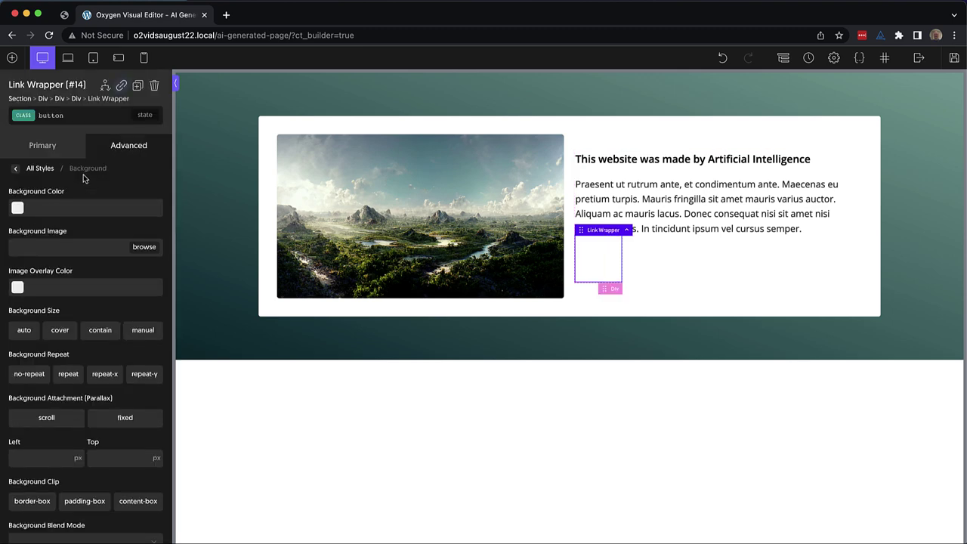
click(18, 209)
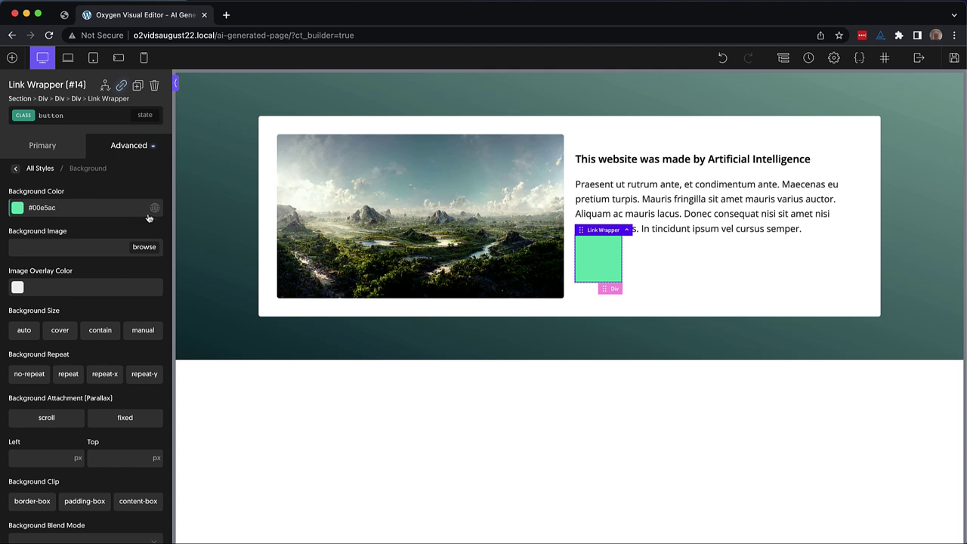
click(145, 210)
text(brandbold)
key(Return)
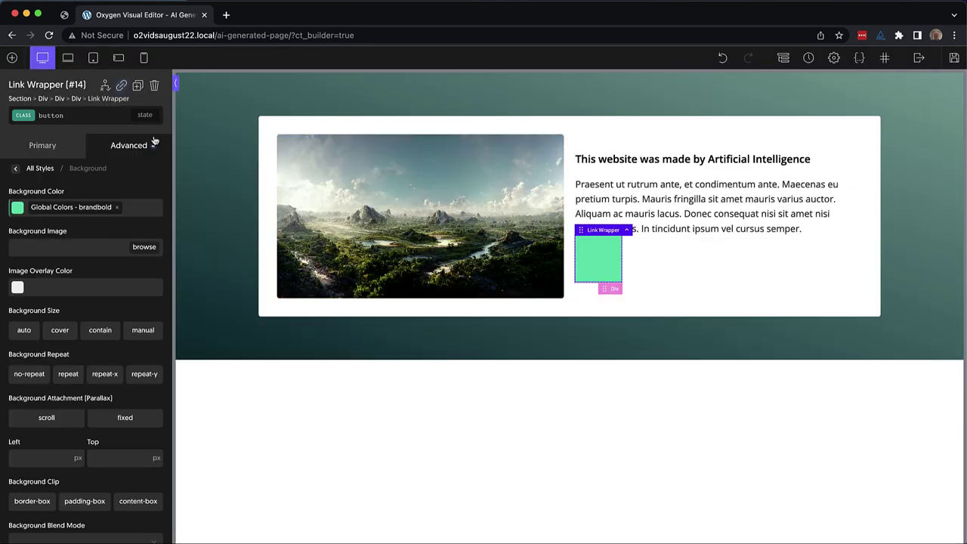
Set the button class's typography to white (#ffffff) text, an 18 px font size and a font weight of 700.
click(115, 148)
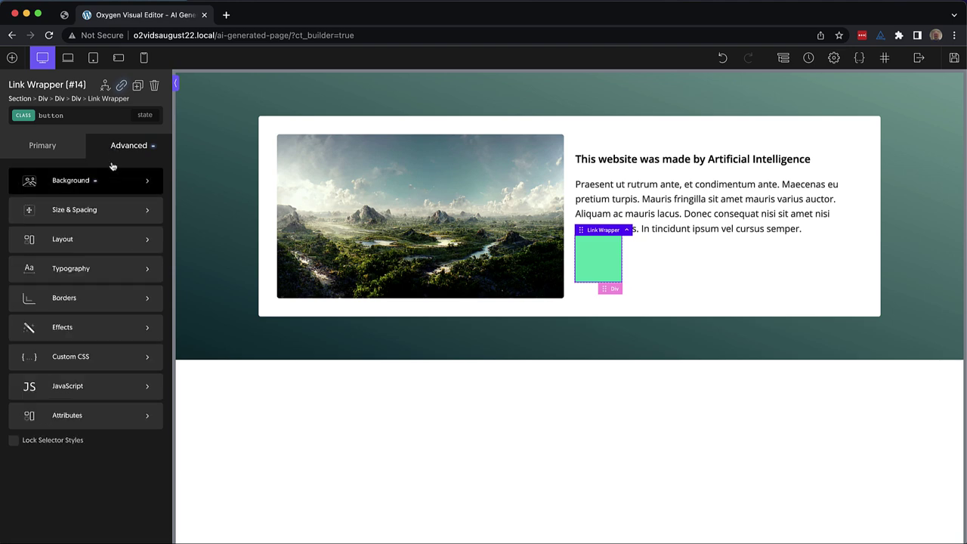
click(81, 268)
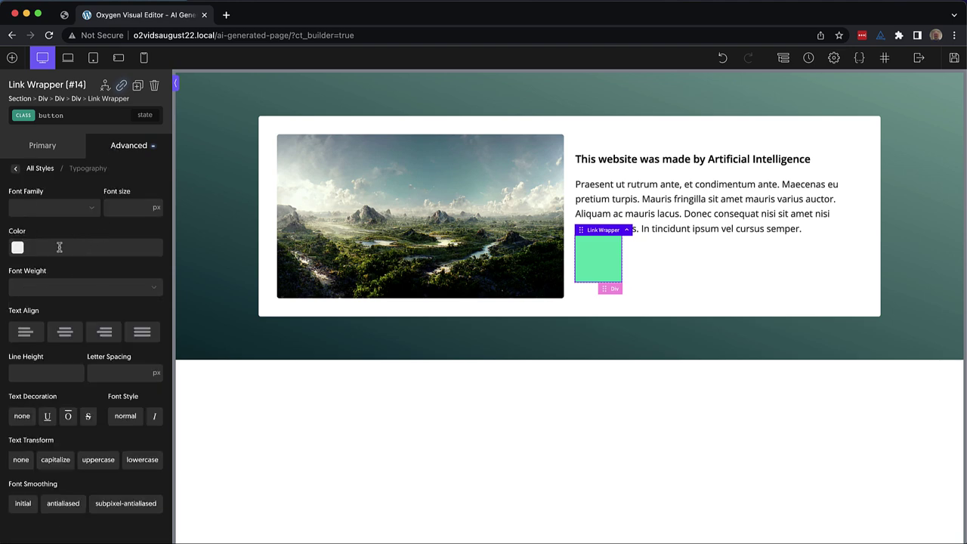
click(18, 248)
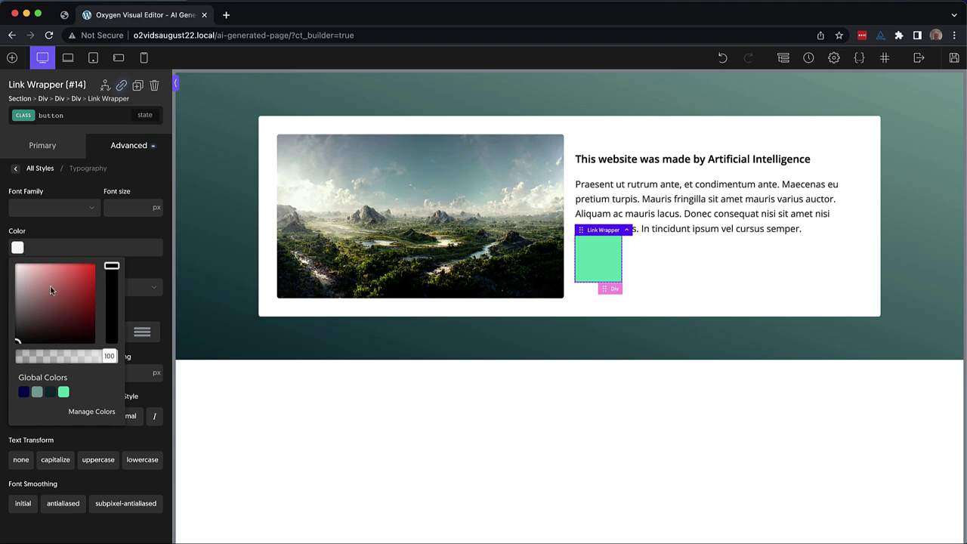
click(52, 294)
click(17, 248)
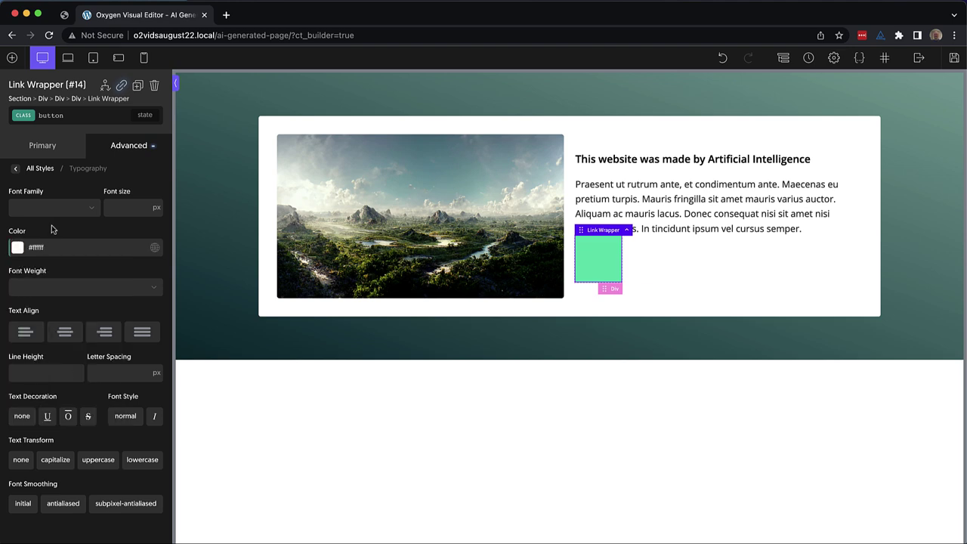
click(123, 209)
text(17)
click(101, 288)
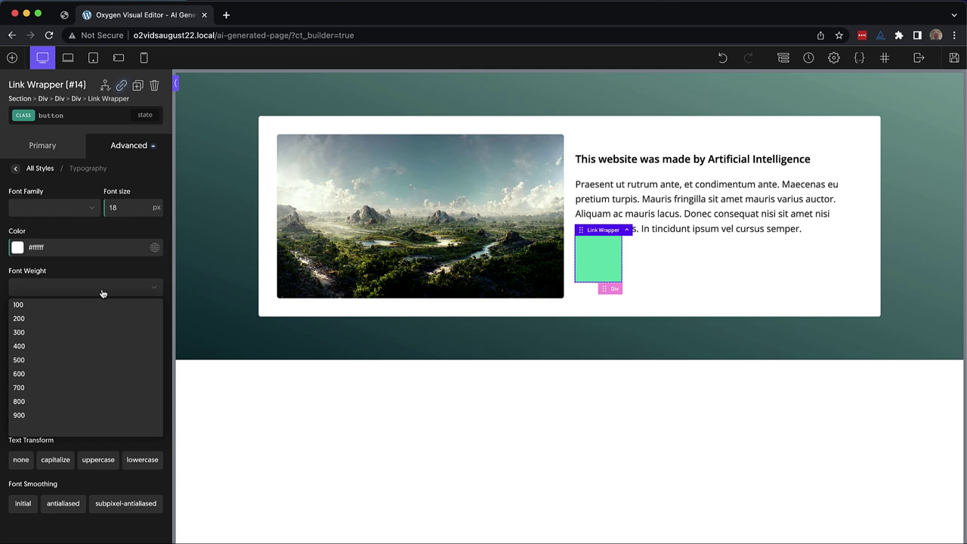
click(49, 387)
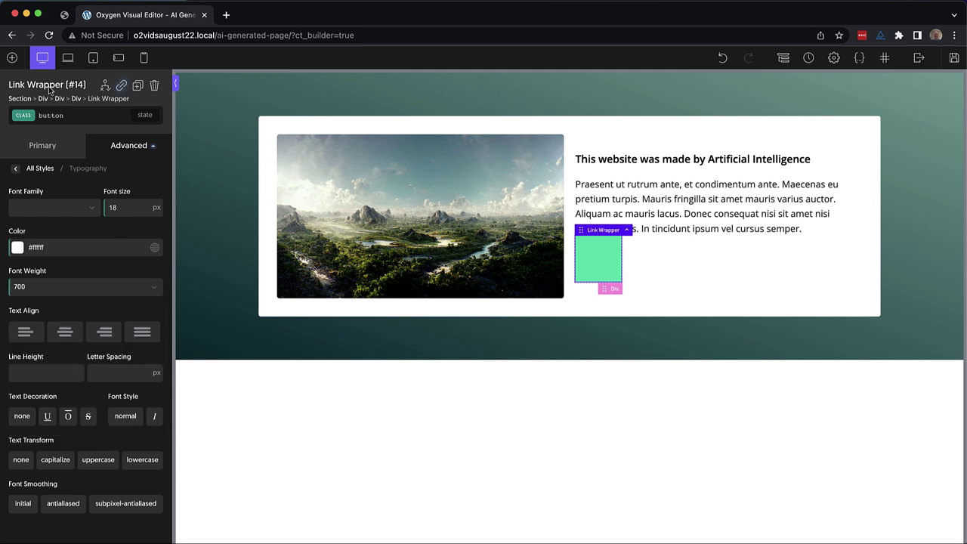
Add a Text element inside the green Link Wrapper and set its content to "Buy Now".
click(11, 58)
click(82, 223)
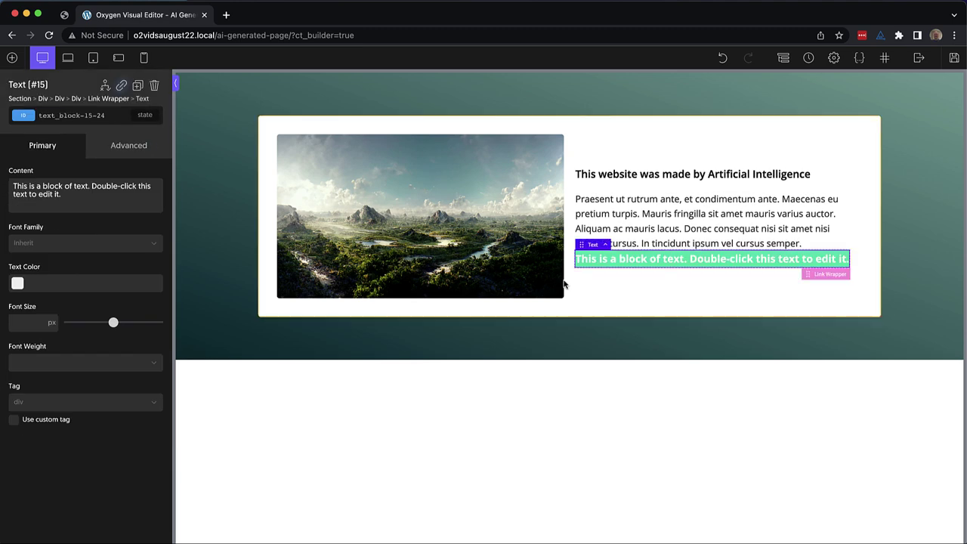
double_click(674, 260)
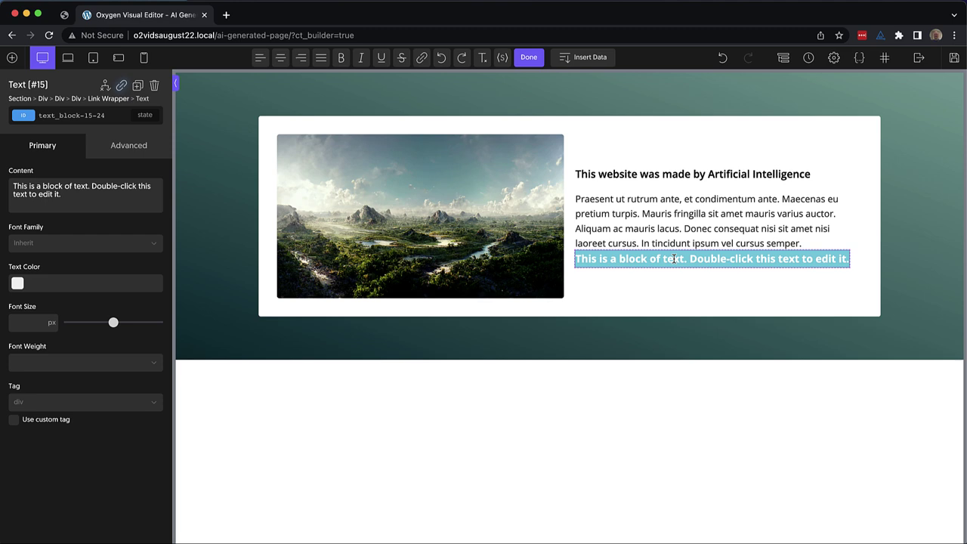
text(Buy Now)
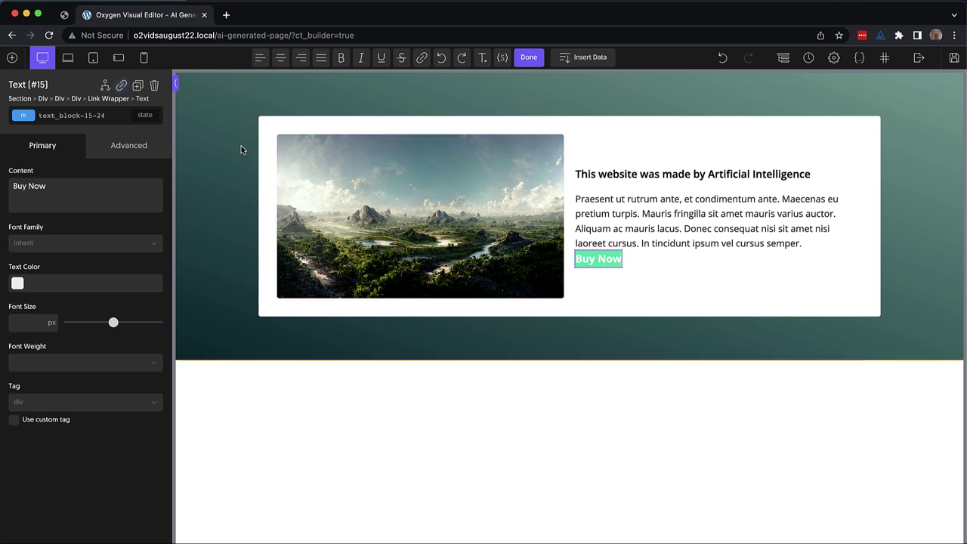
Set the Link Wrapper's button class to the global text colour branddark and a 14 px font size.
click(111, 99)
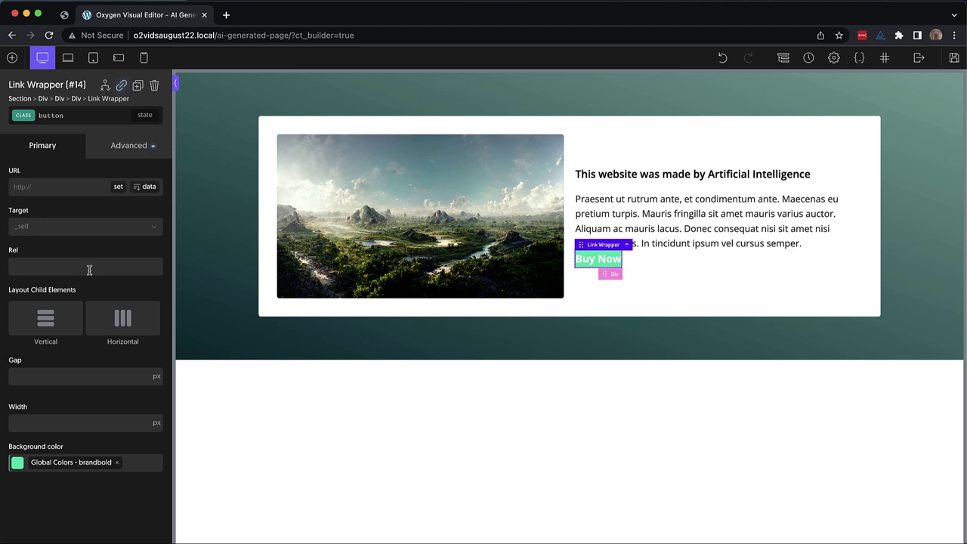
click(126, 151)
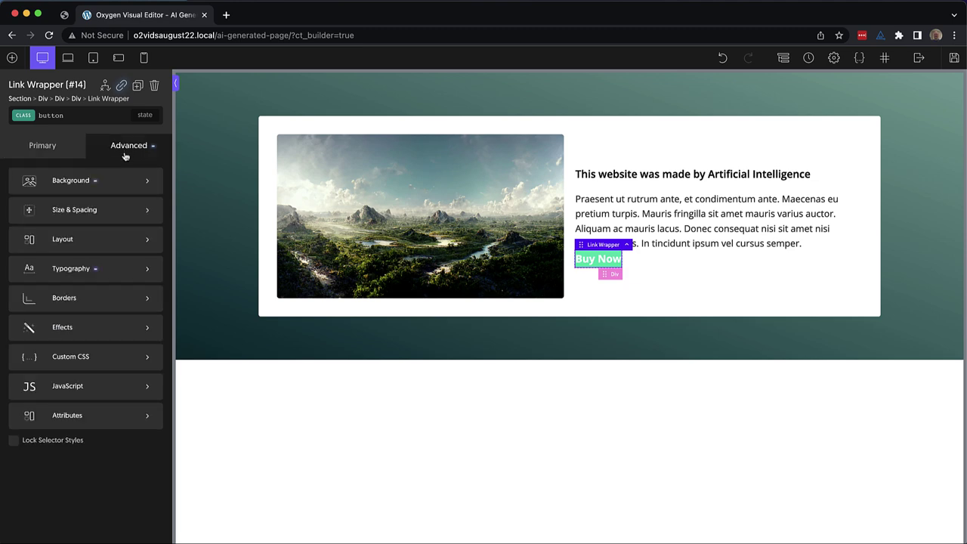
click(103, 264)
click(17, 247)
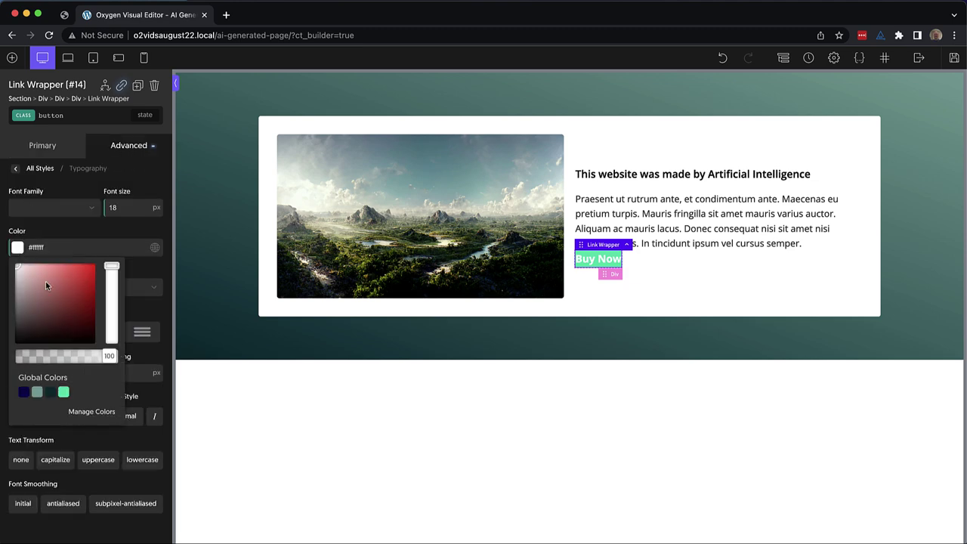
click(50, 392)
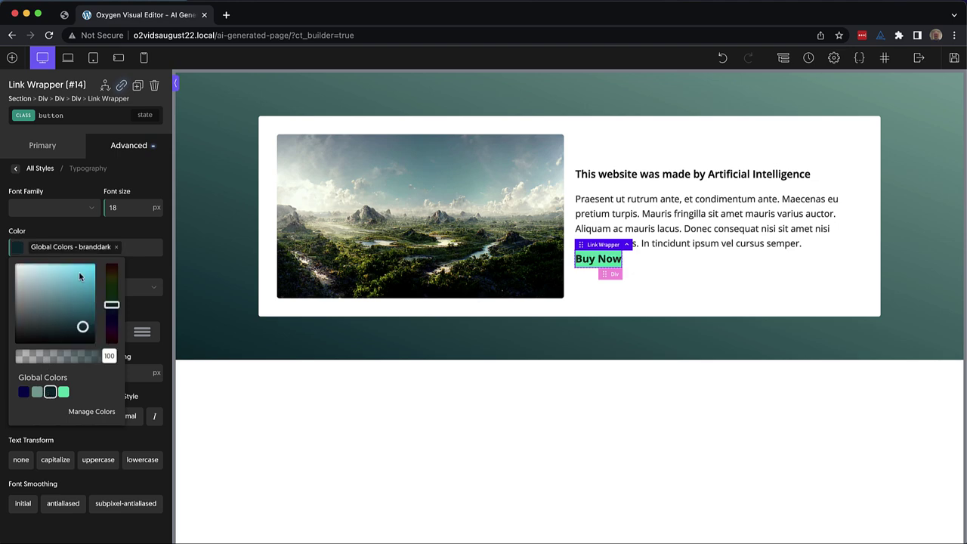
click(117, 223)
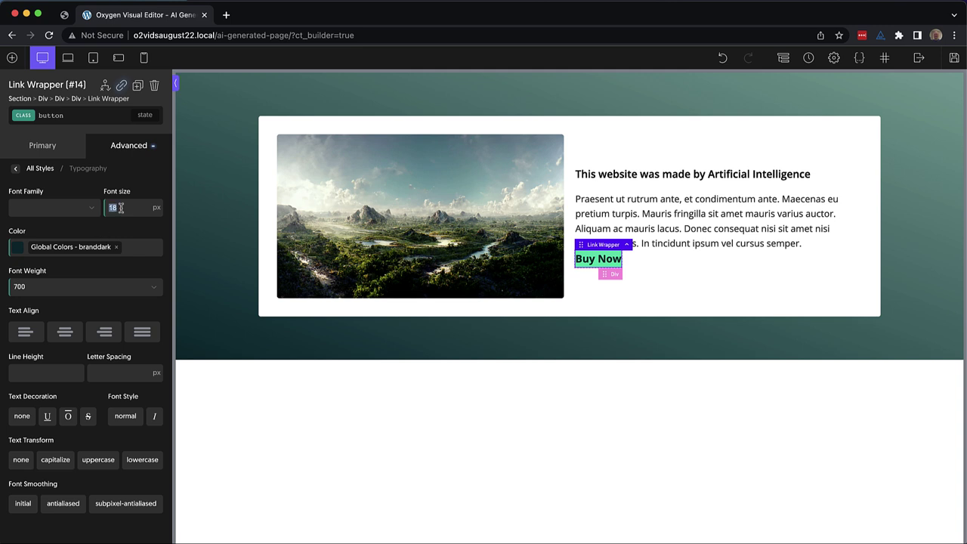
text(14)
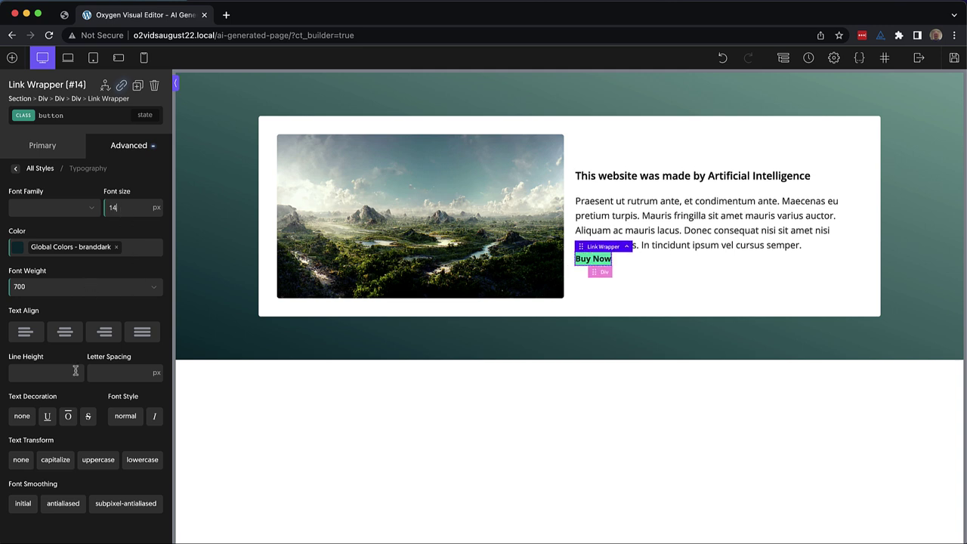
Make the button class's text uppercase with 1 px letter spacing and a font weight of 500.
click(97, 462)
click(107, 373)
text(1)
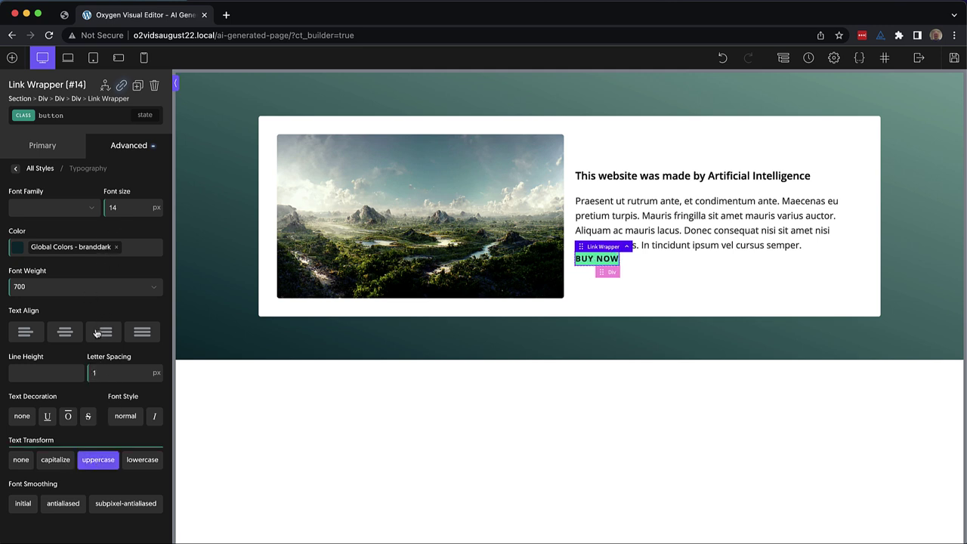
click(74, 286)
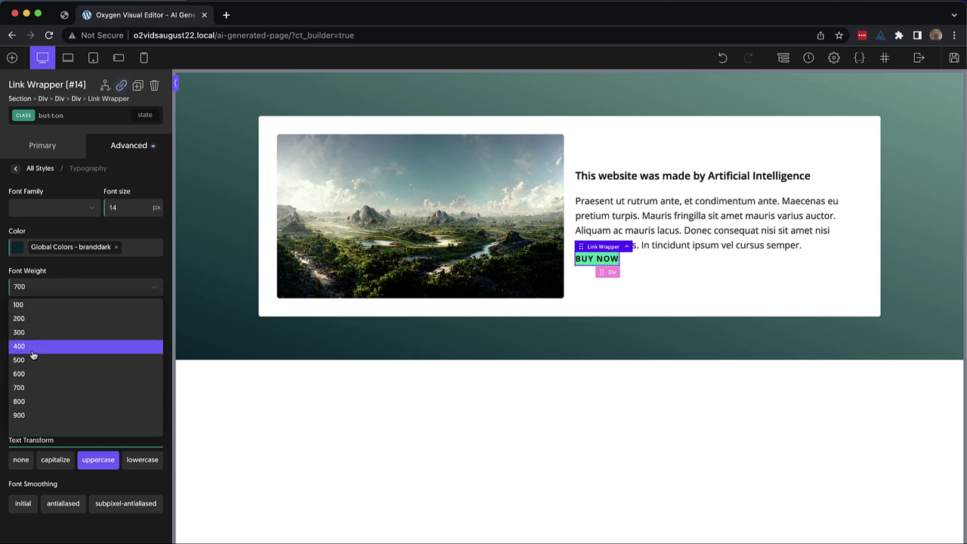
click(27, 347)
click(123, 287)
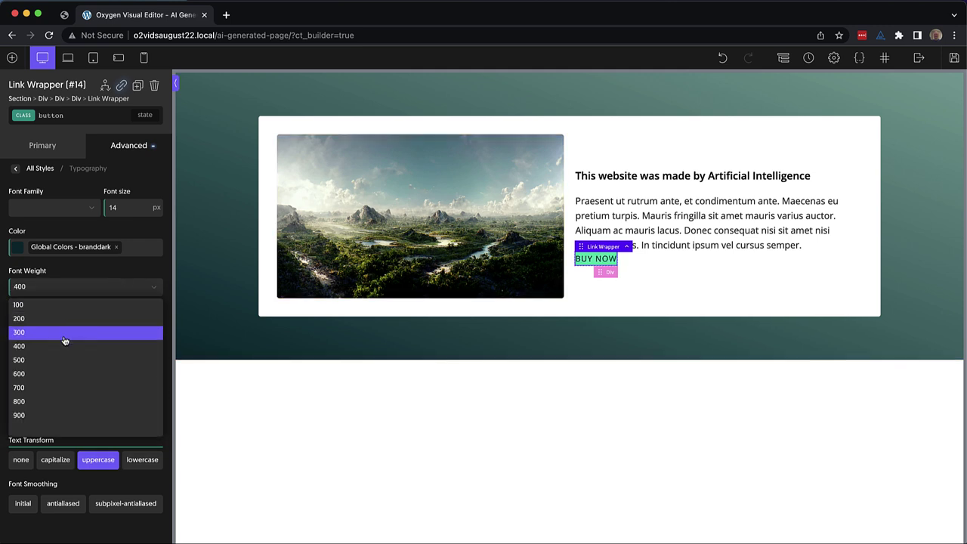
click(44, 360)
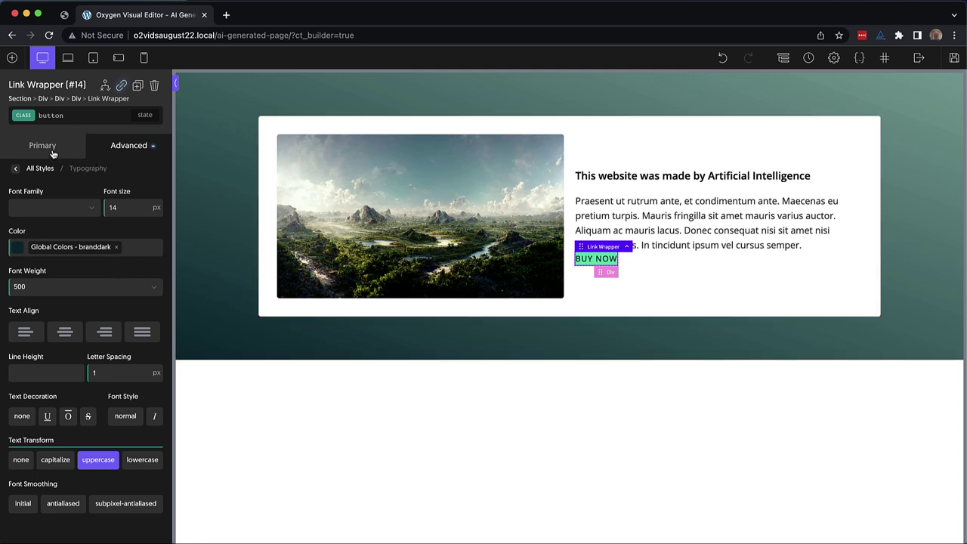
Set the button class's padding to 8 px at the top and bottom and 32 px on the left and right.
click(115, 154)
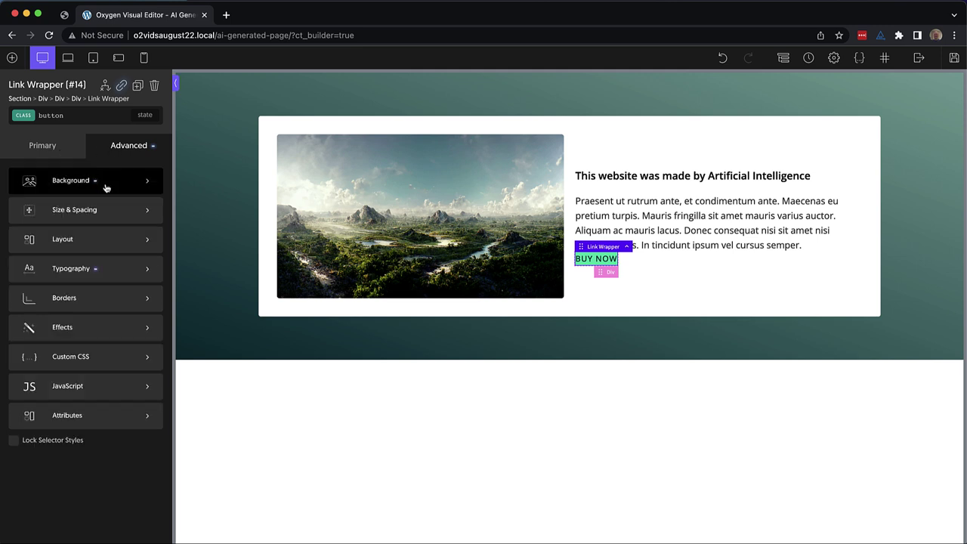
click(96, 210)
click(37, 217)
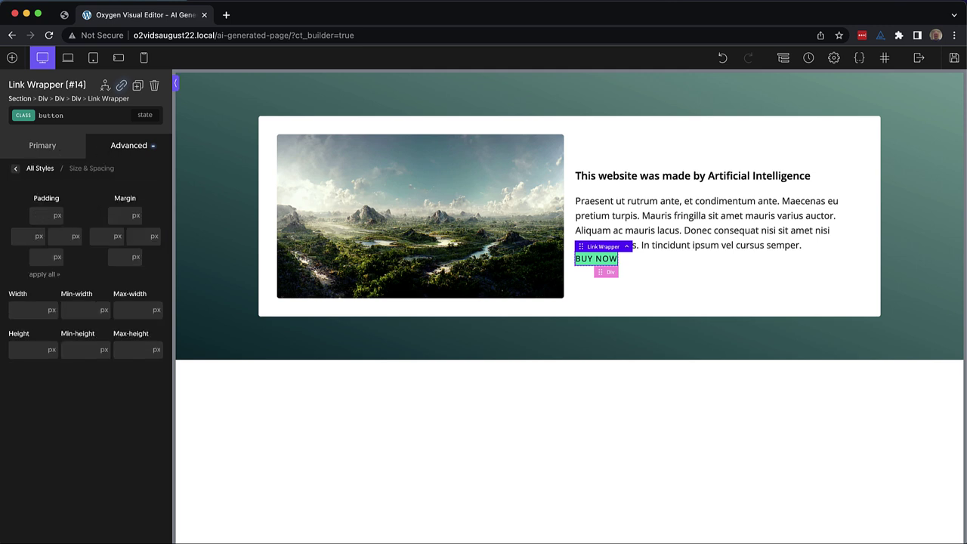
text(8)
click(38, 256)
text(8)
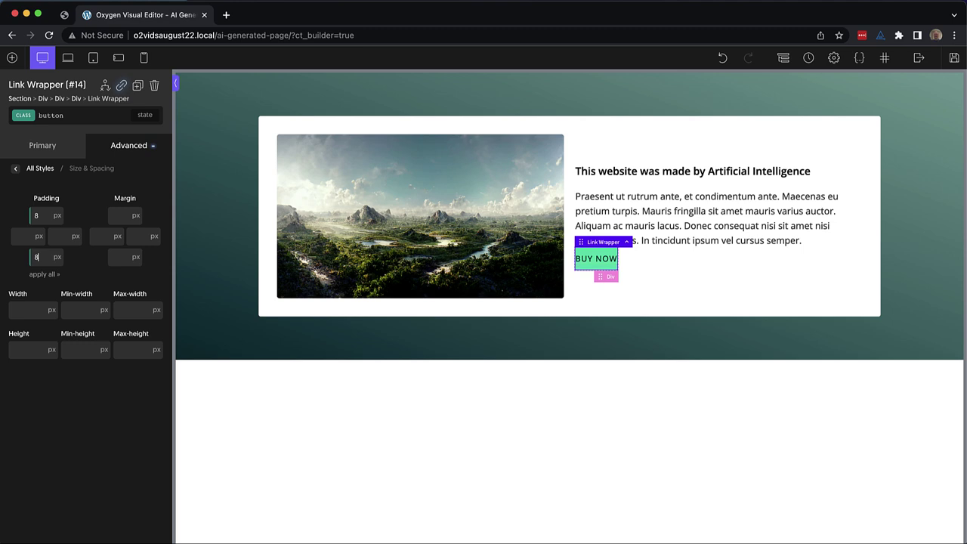
click(23, 235)
text(32)
click(58, 239)
text(32)
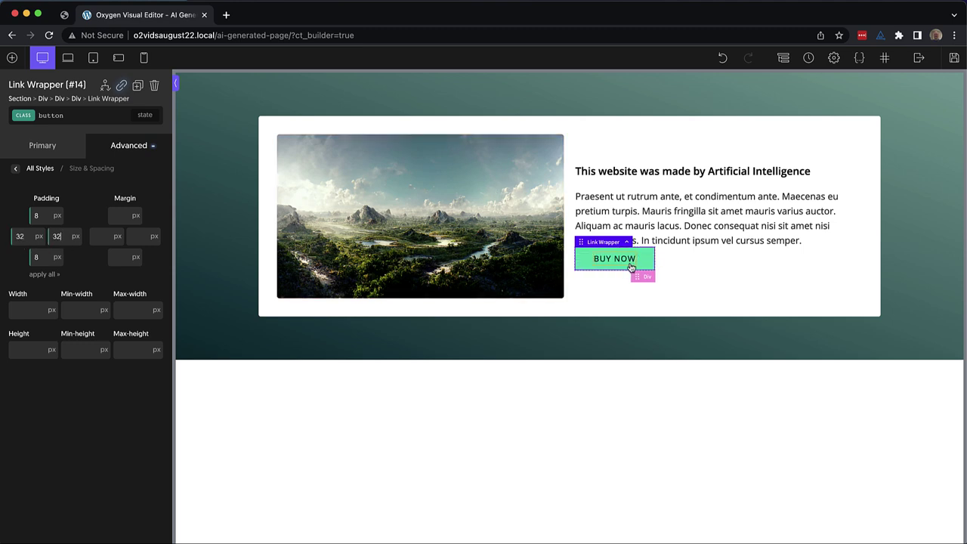
Add the rounded class to the Buy Now Link Wrapper, make the button class active again and duplicate the Link Wrapper.
click(98, 117)
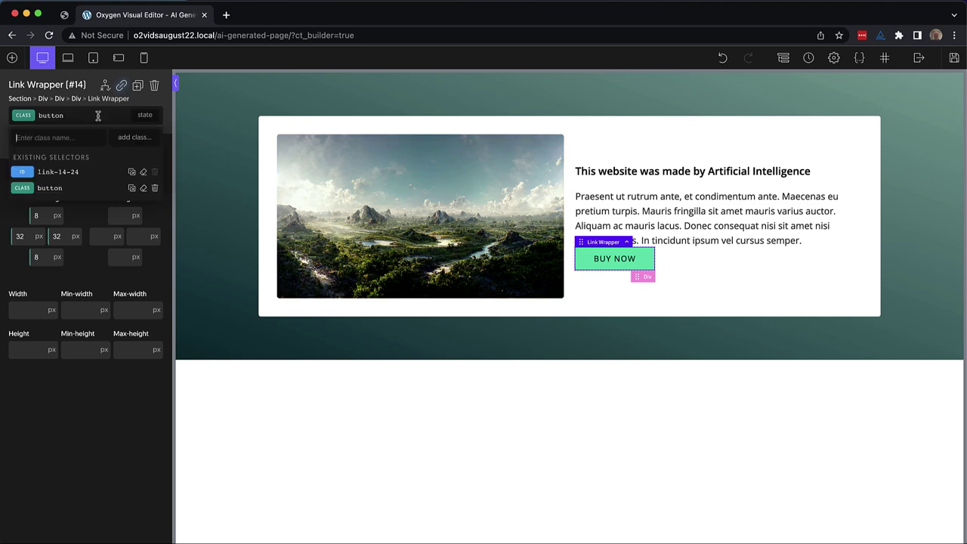
text(rounded)
click(73, 174)
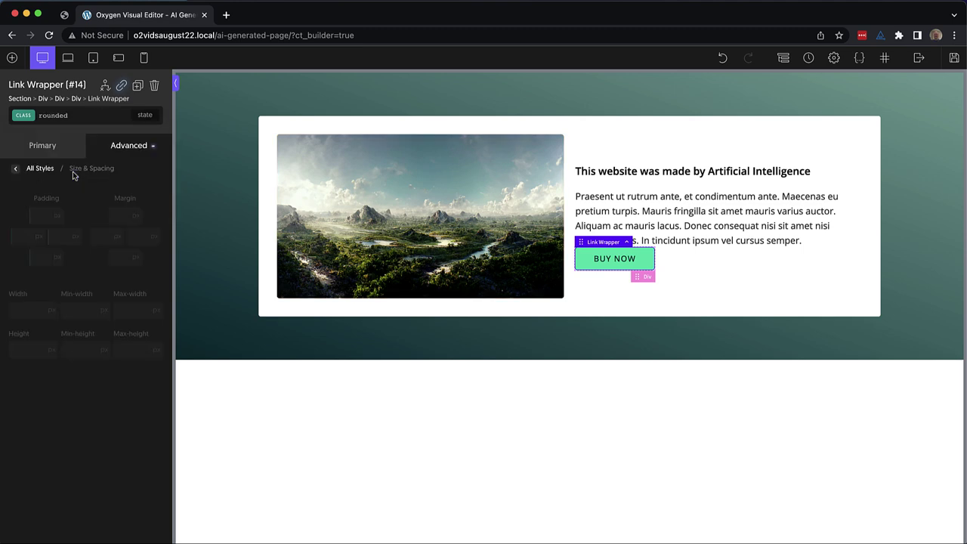
click(59, 115)
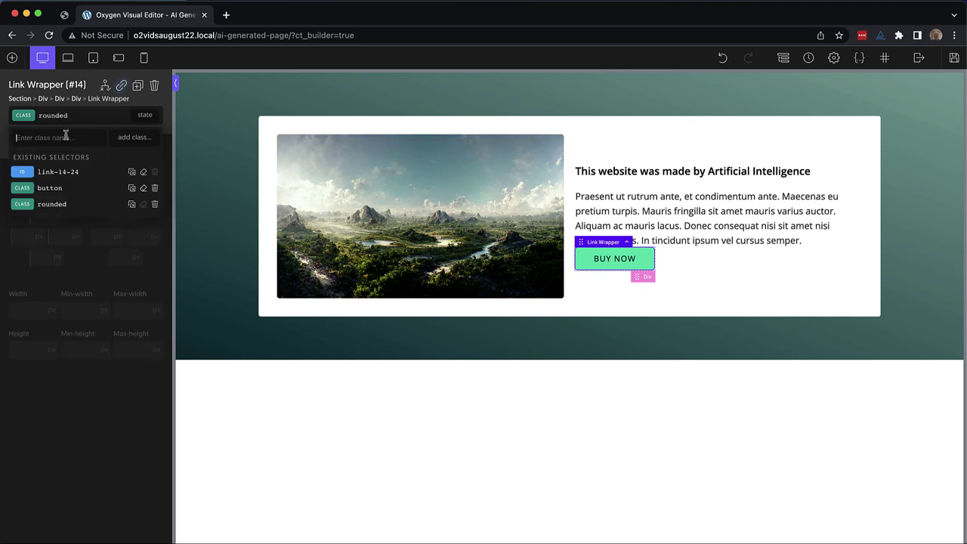
click(51, 187)
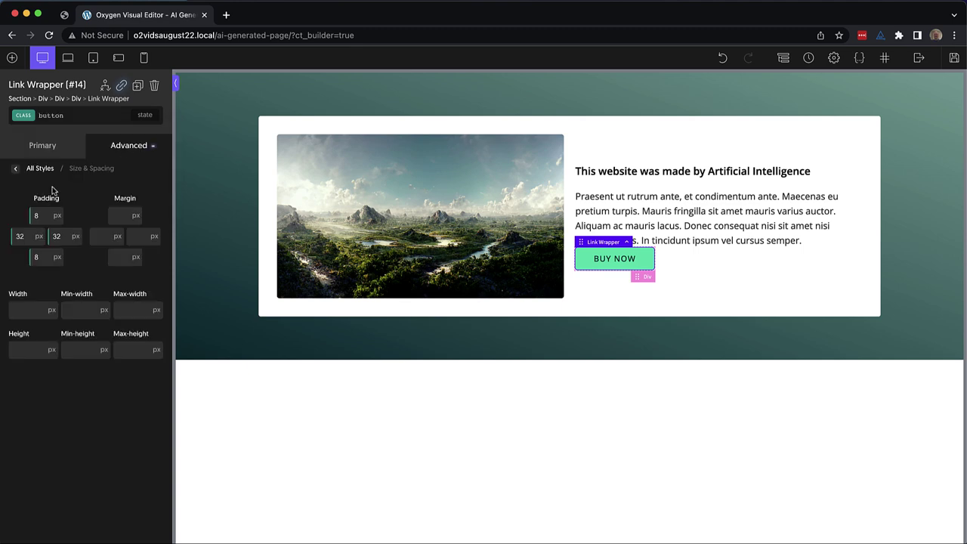
click(137, 86)
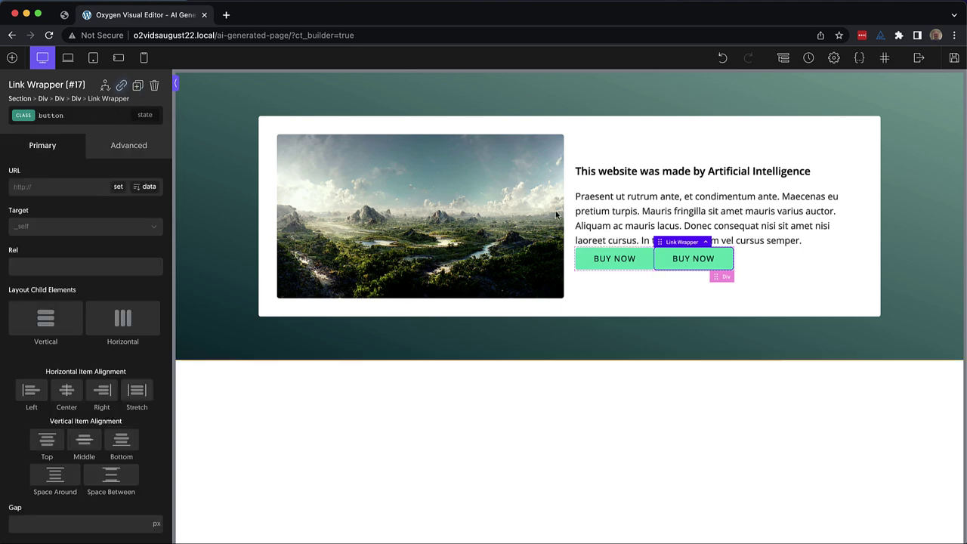
Apply the existing mb-2 class to the paragraph text above the two buttons.
click(786, 263)
click(773, 246)
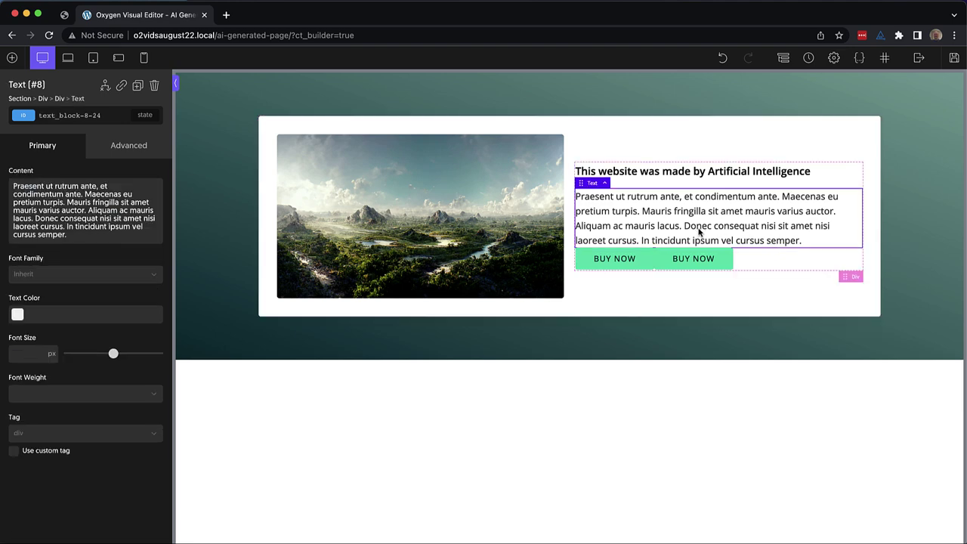
click(102, 117)
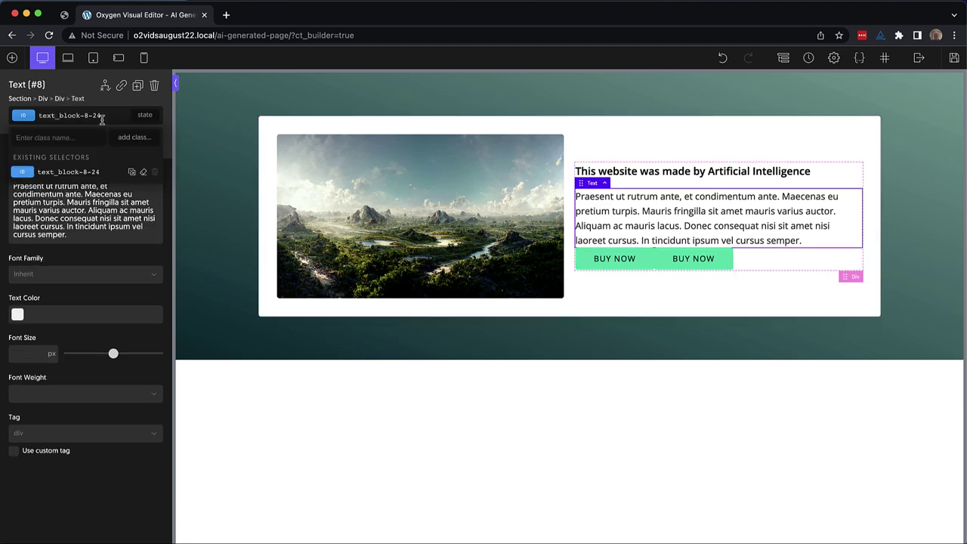
text(mb-2)
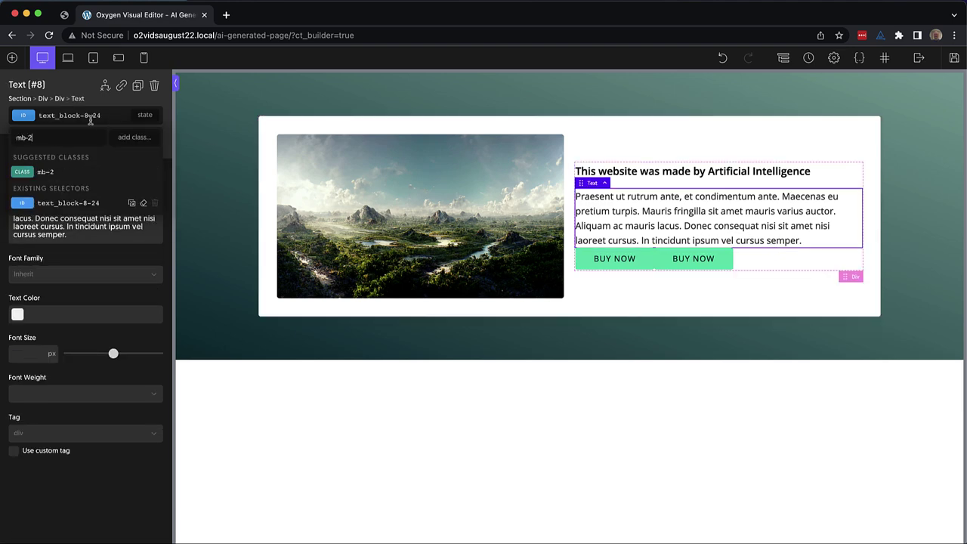
click(43, 173)
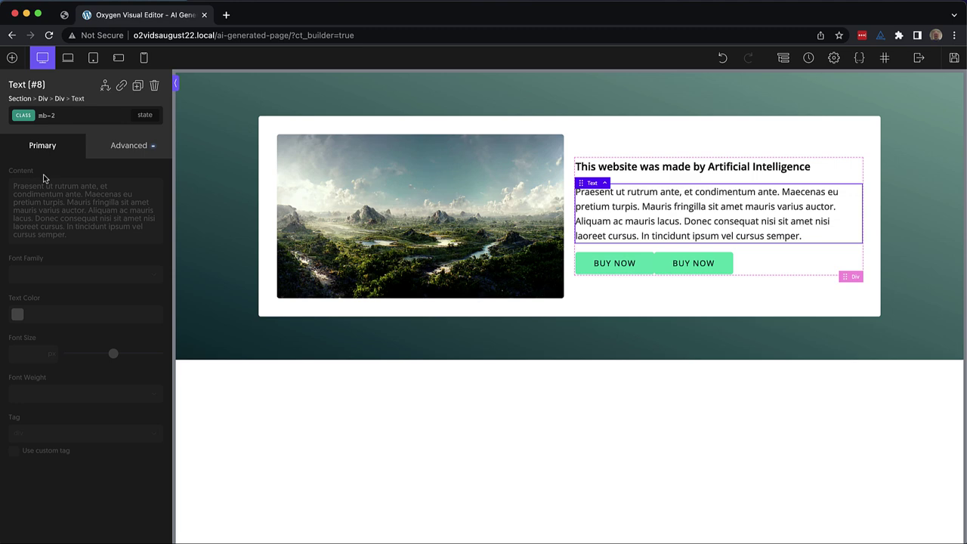
Add an mb-3 class to the paragraph text and copy the mb-2 class's styles into it.
click(59, 117)
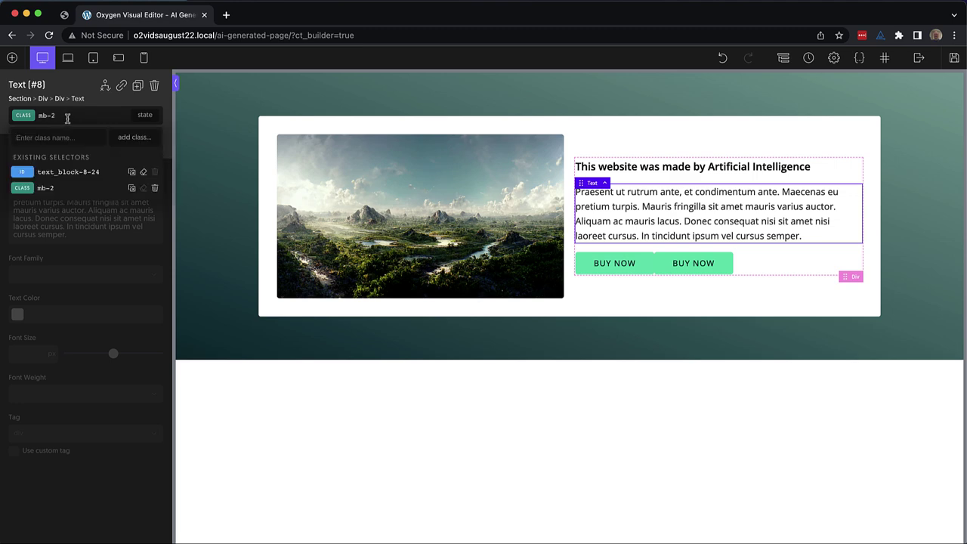
text(mb-3)
key(Return)
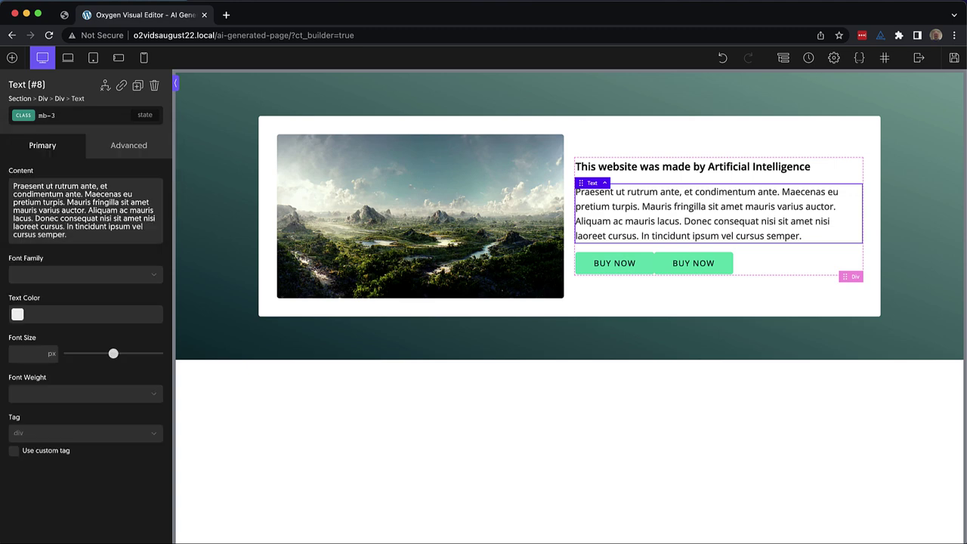
click(68, 115)
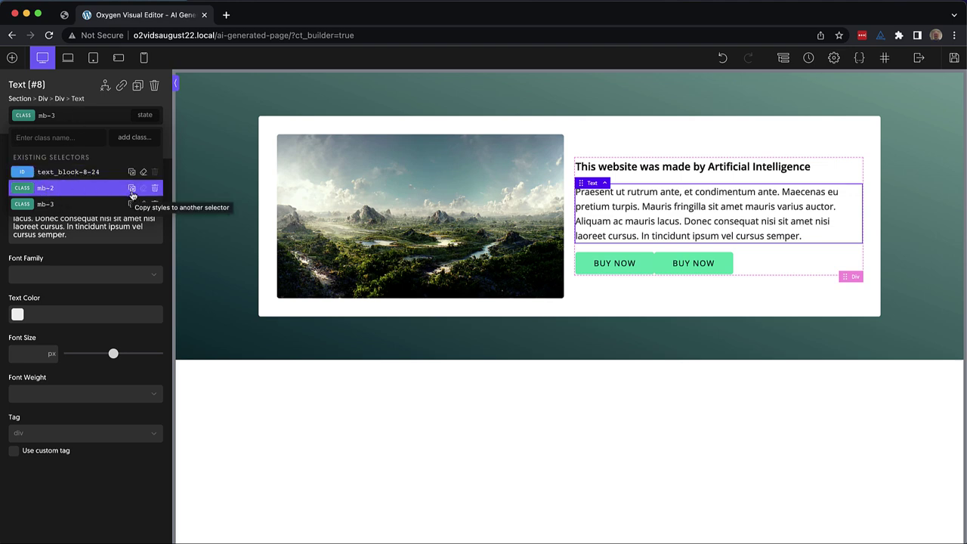
click(65, 207)
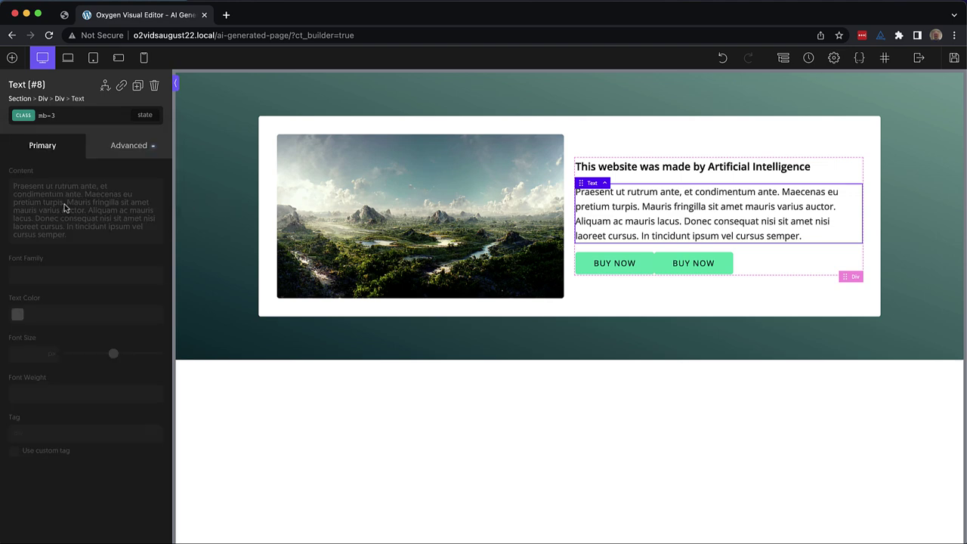
Unlock the mb-3 class, set its bottom margin to 32 px and lock its selector styles again.
click(116, 148)
click(13, 442)
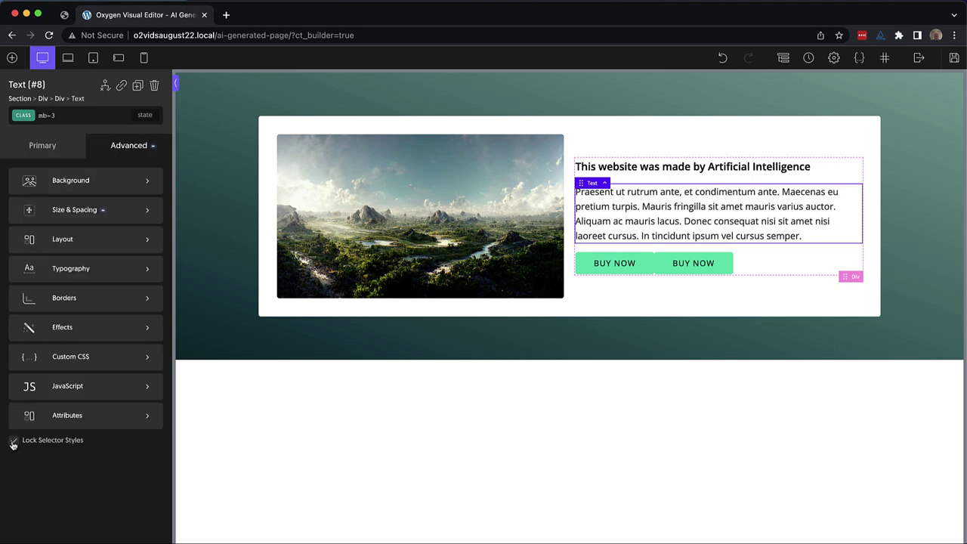
click(106, 210)
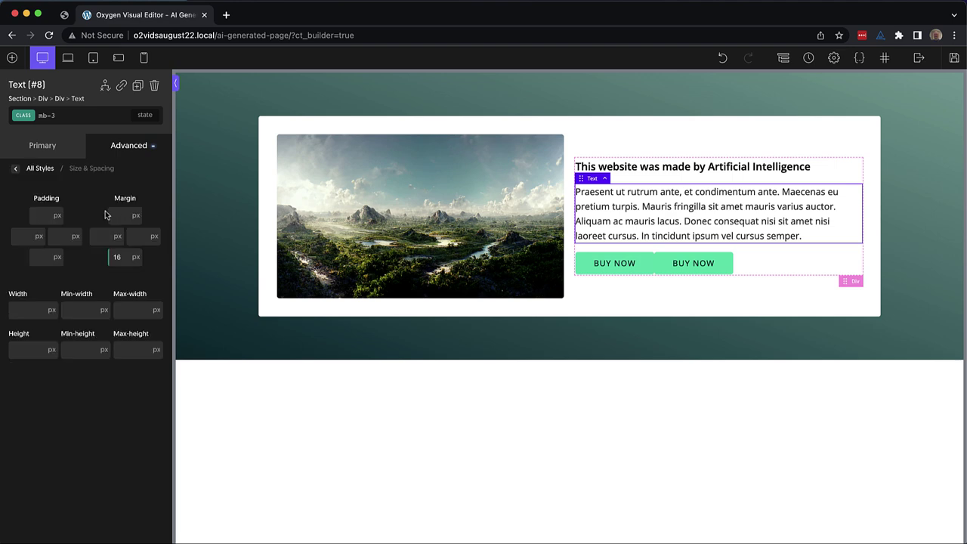
click(119, 257)
text(32)
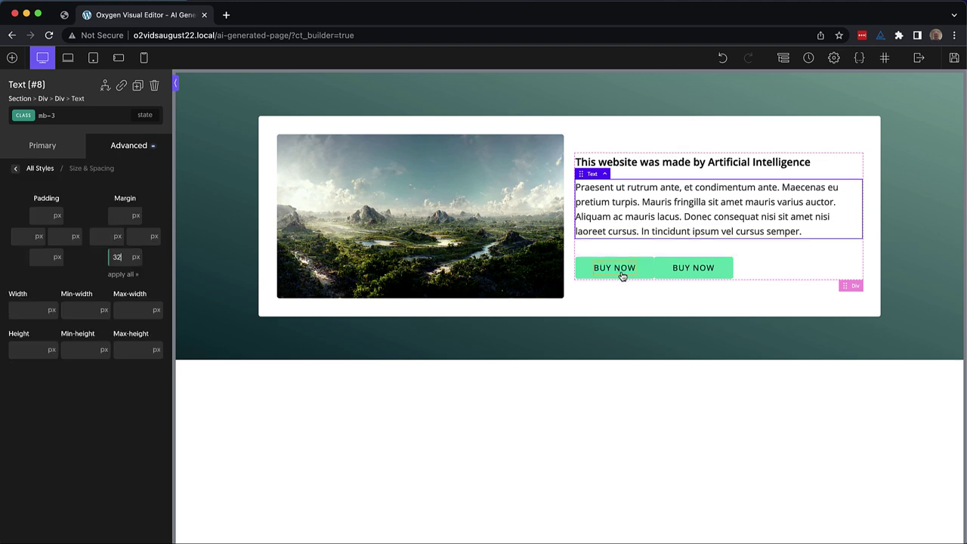
click(115, 144)
click(14, 440)
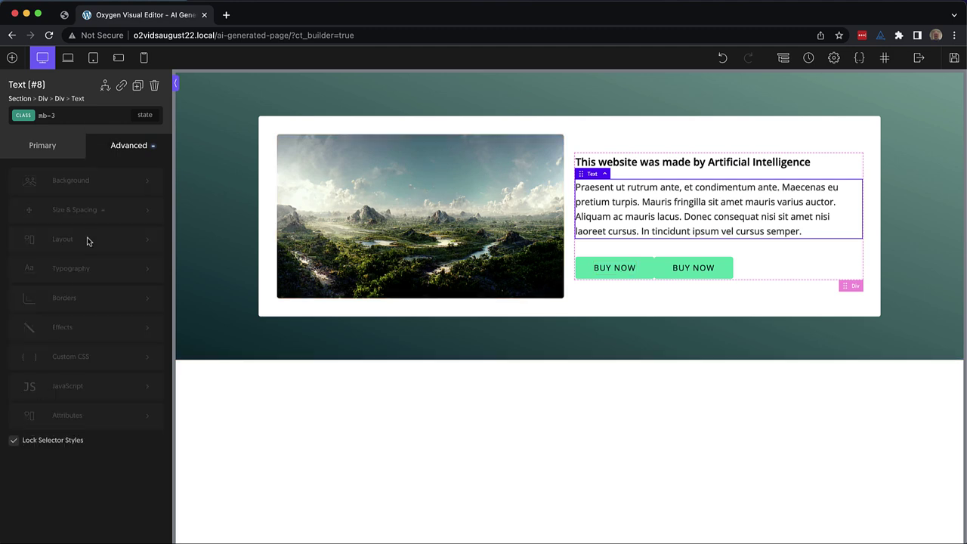
Remove the mb-2 class from the paragraph text and make the element's ID selector active.
click(61, 127)
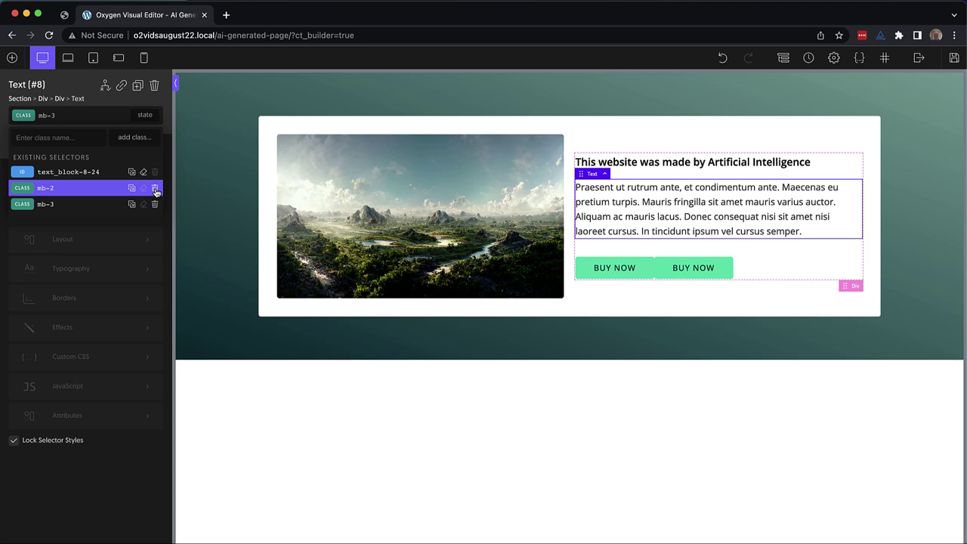
click(155, 189)
click(75, 115)
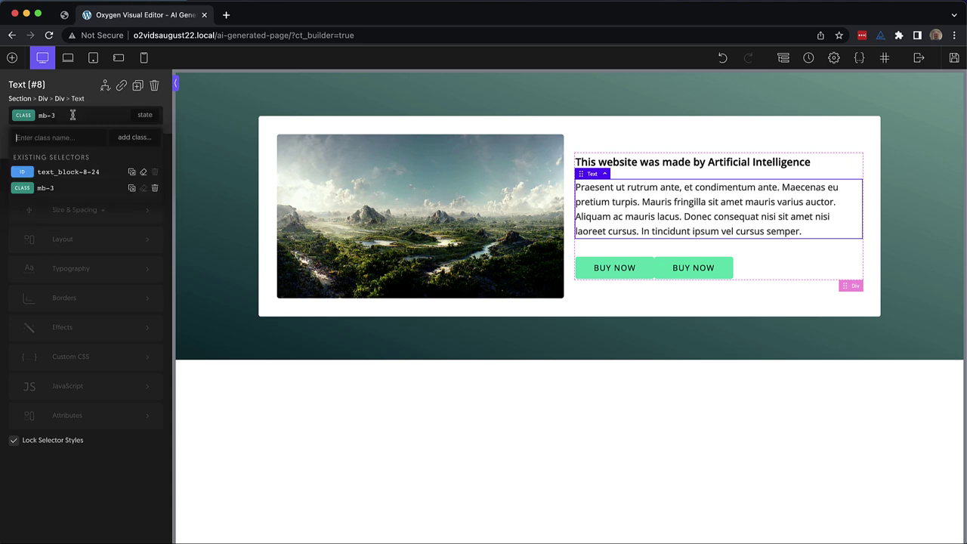
click(51, 173)
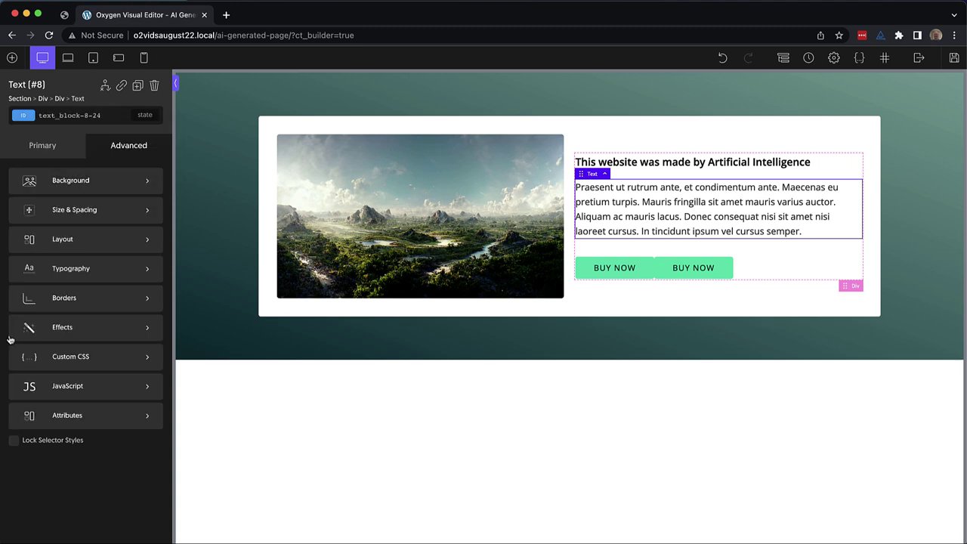
Set the right margin of the Buy Now Link Wrapper to 16 px on its ID selector, not on the button class.
click(649, 274)
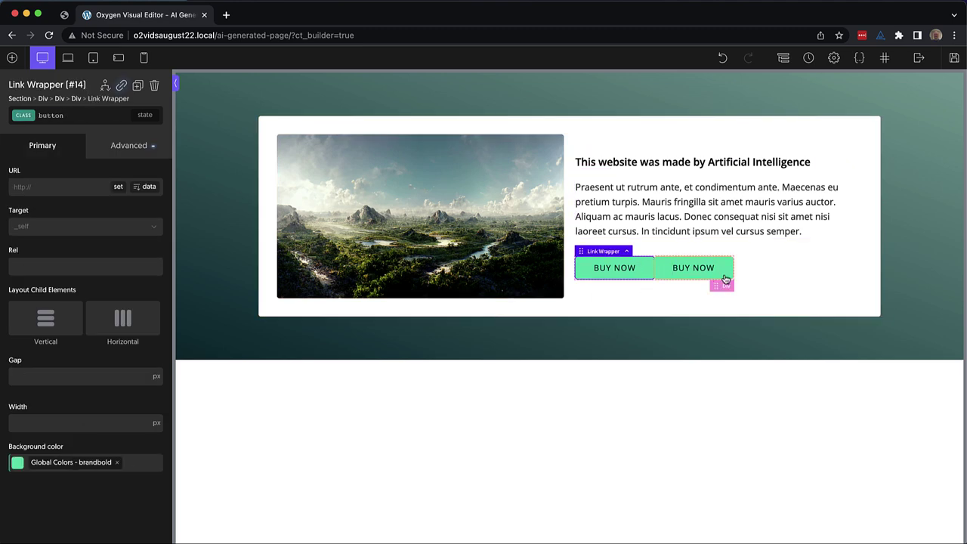
click(724, 285)
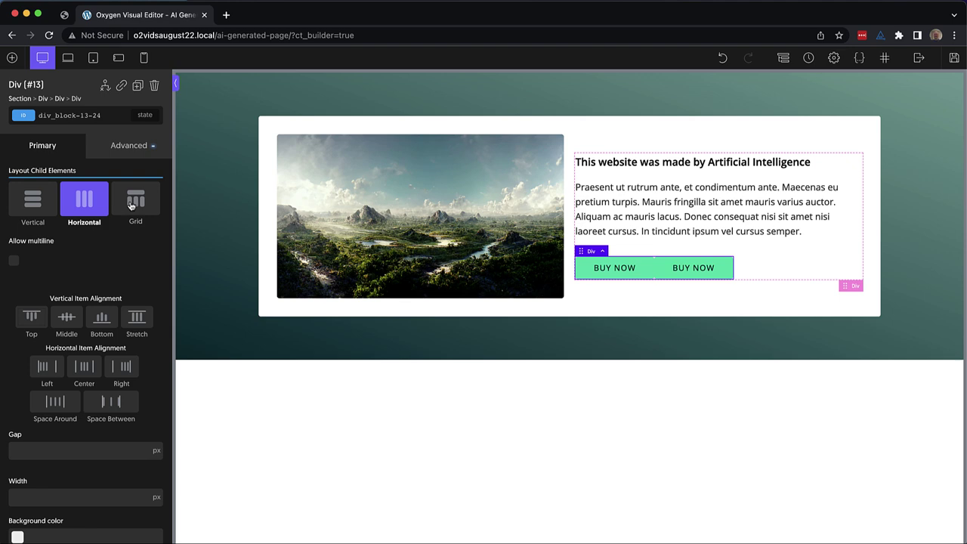
click(648, 270)
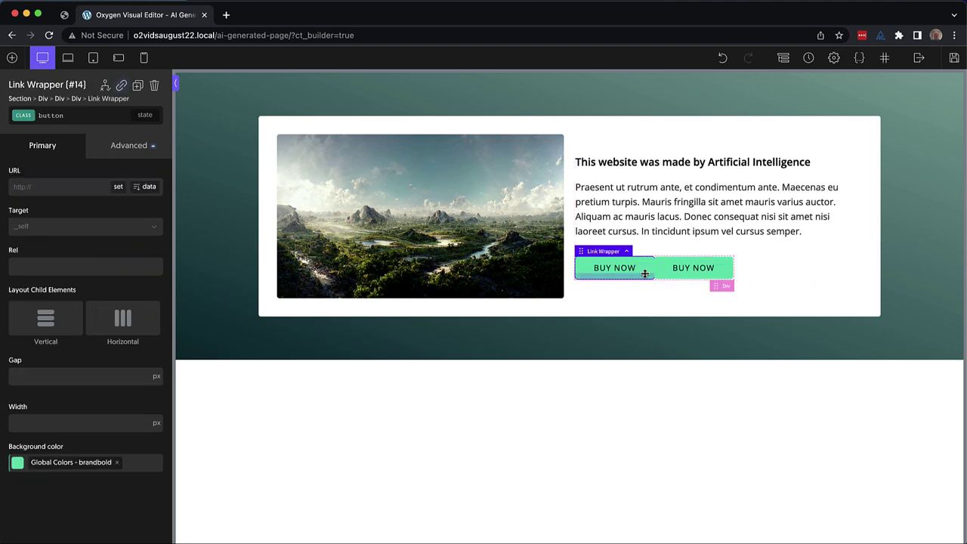
click(96, 115)
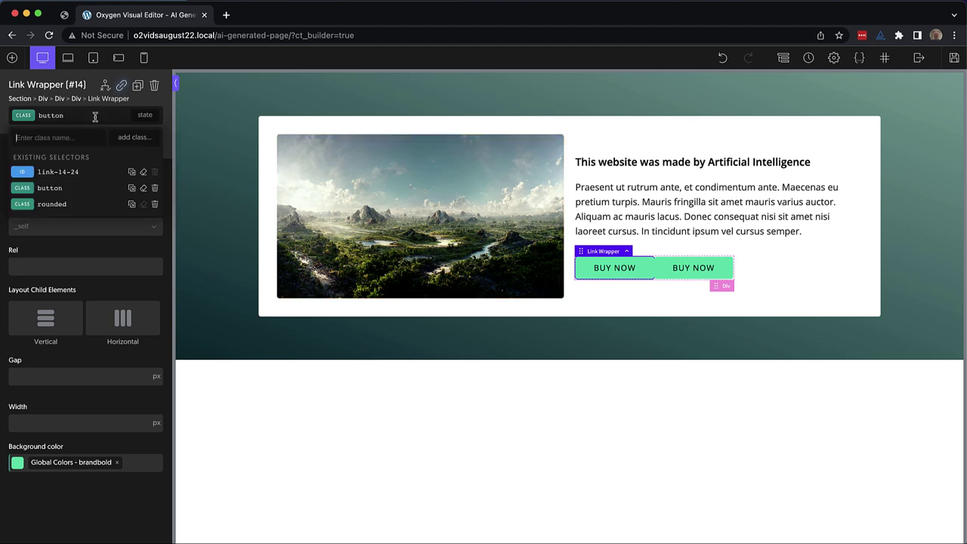
click(64, 173)
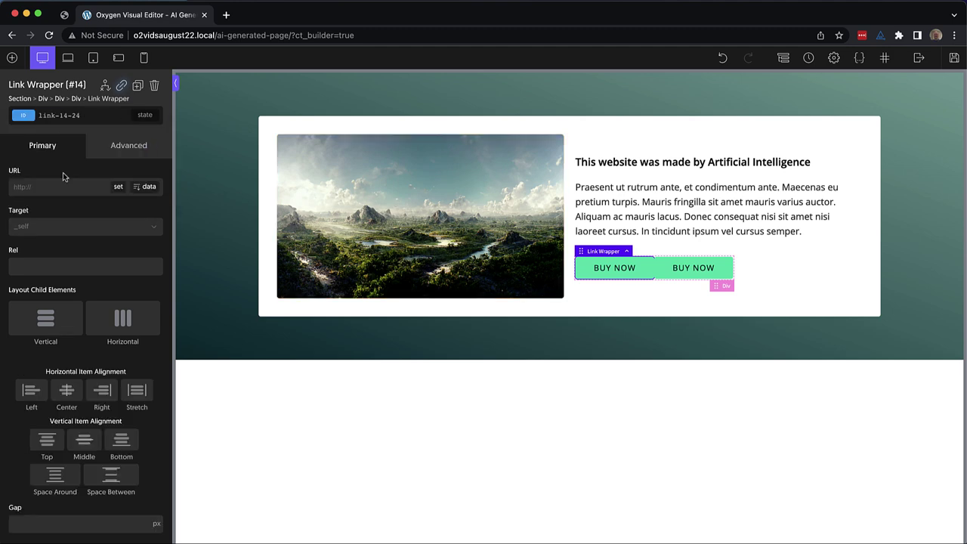
click(131, 147)
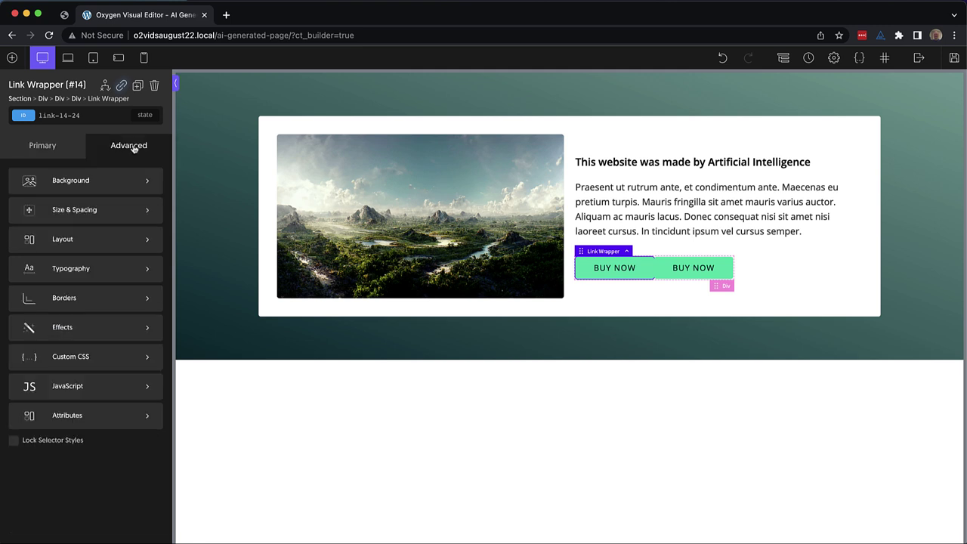
click(108, 210)
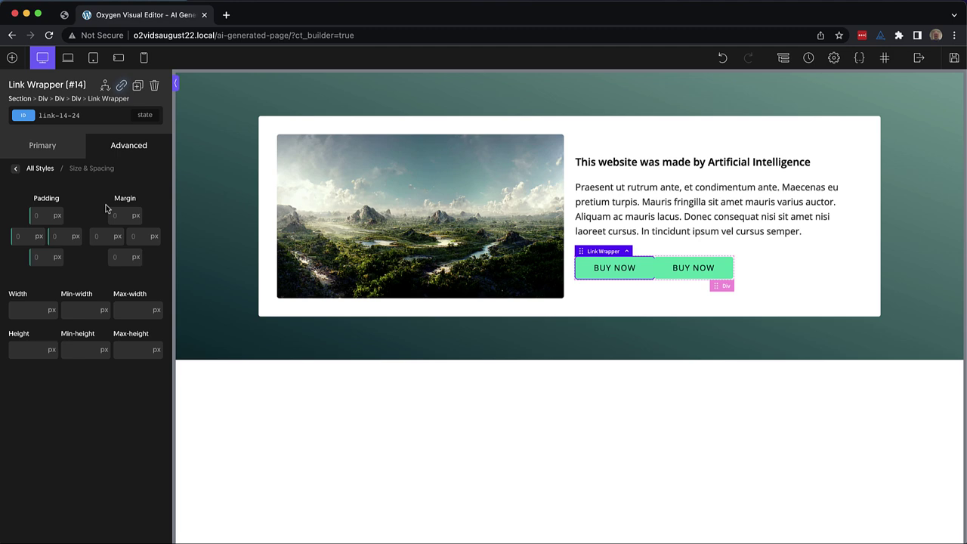
click(138, 237)
text(32)
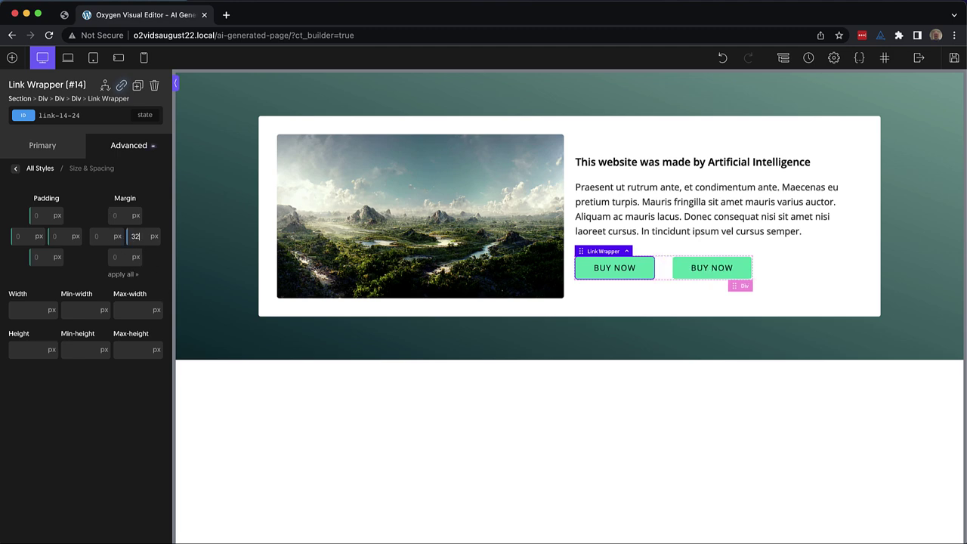
key(BackSpace)
key(BackSpace)
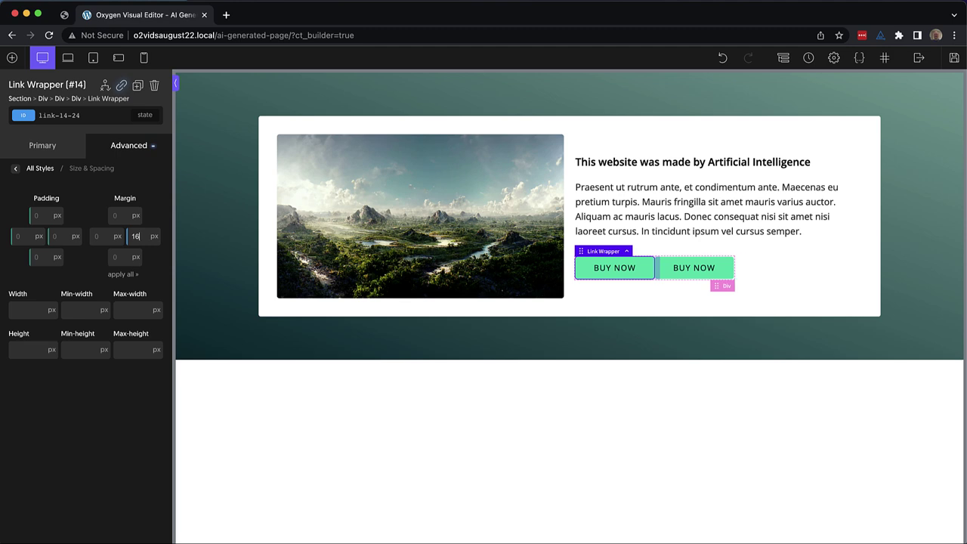
text(16)
Change the second button's text to "Learn More".
click(703, 269)
double_click(703, 268)
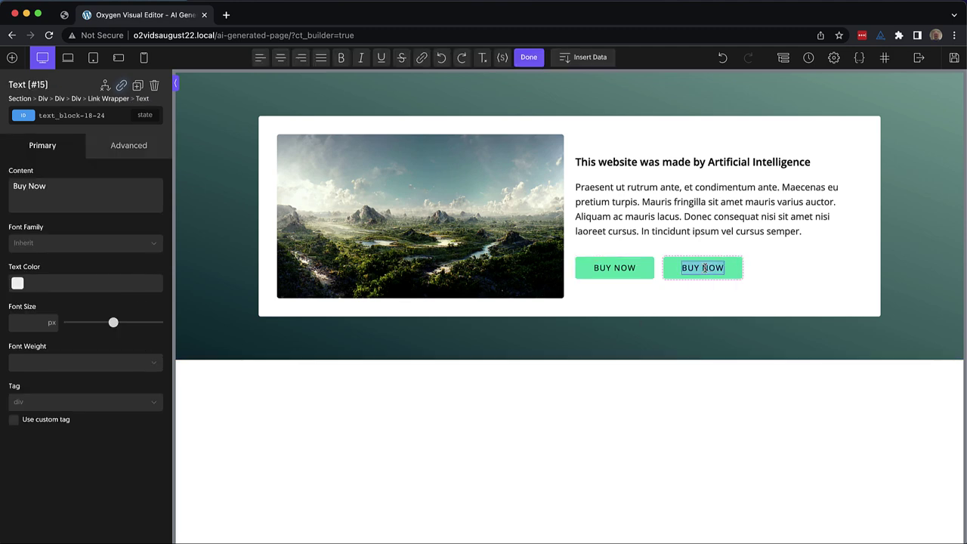
text(Learn More)
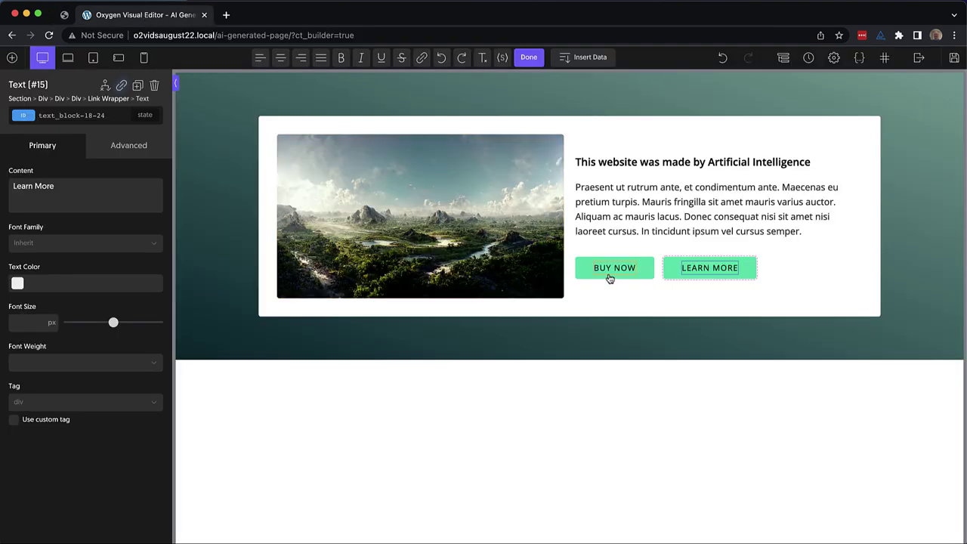
Add an Icon element inside the Buy Now Link Wrapper, coloured white (#ffffff) with an icon size of 22 px.
click(610, 277)
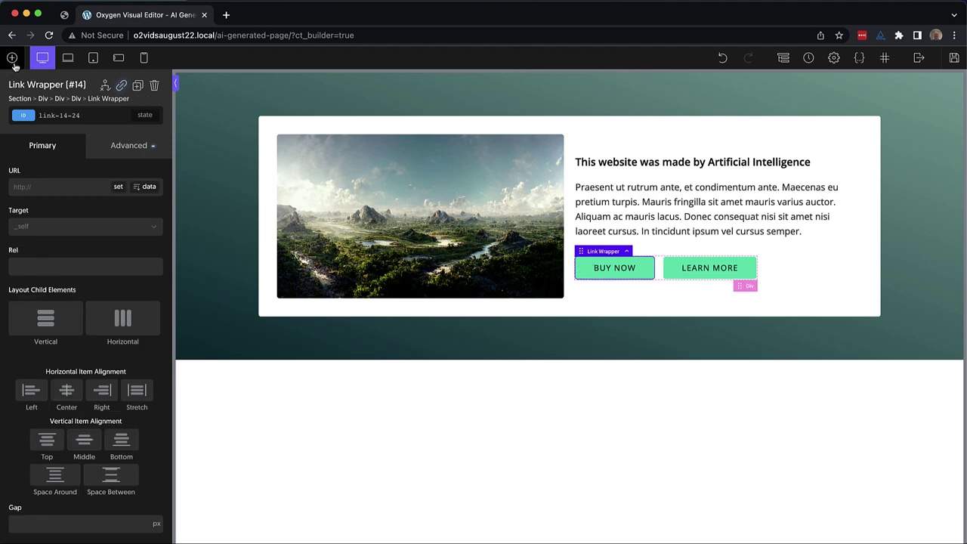
click(12, 59)
click(33, 114)
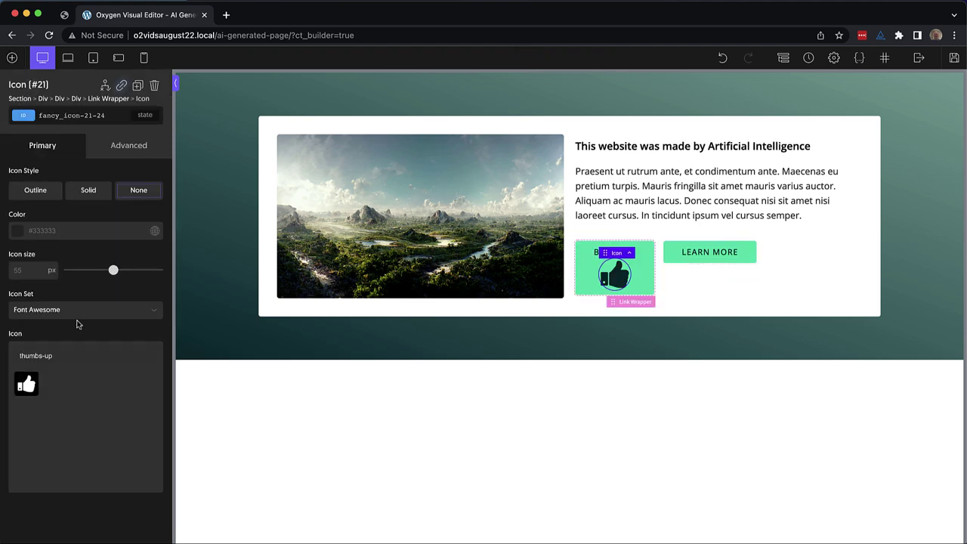
click(18, 232)
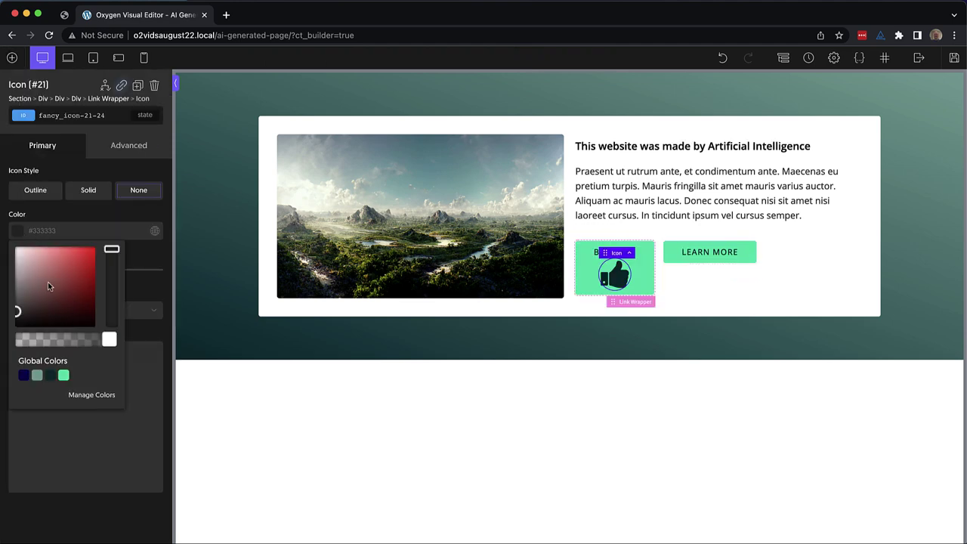
drag(46, 284, 3, 238)
click(3, 233)
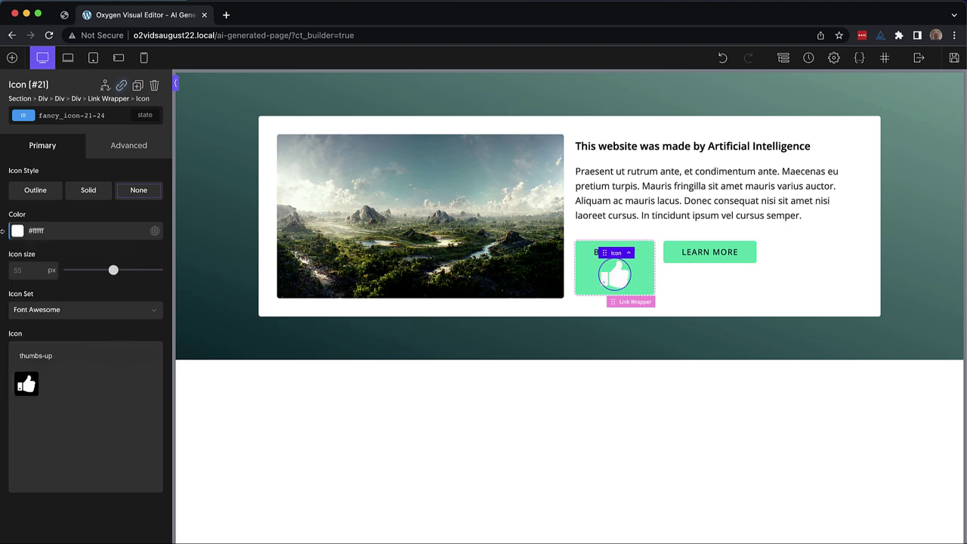
click(27, 270)
text(22)
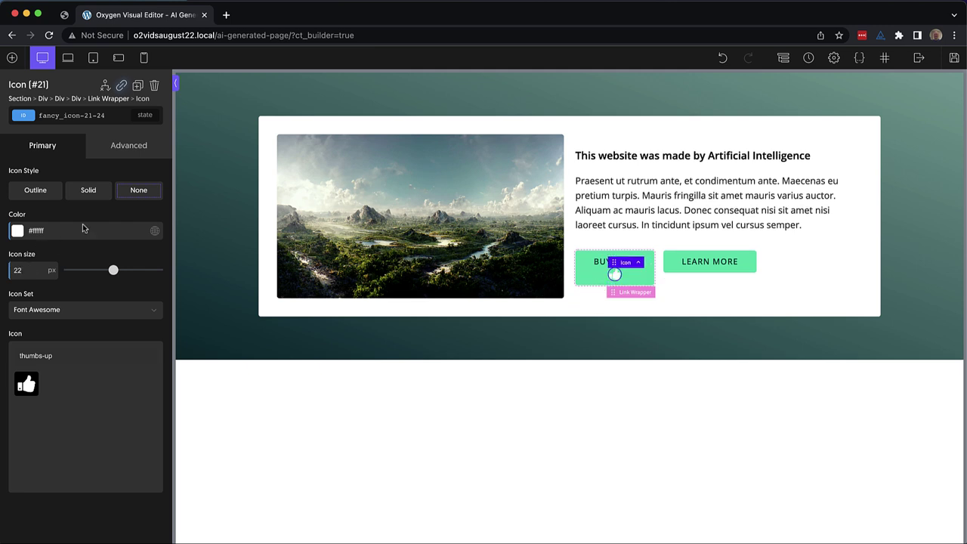
Search the Font Awesome set for "plus" and use the plain plus symbol as the Buy Now button's icon.
click(73, 352)
key(BackSpace)
scroll(61, 390, down, 8)
scroll(61, 391, up, 8)
click(58, 387)
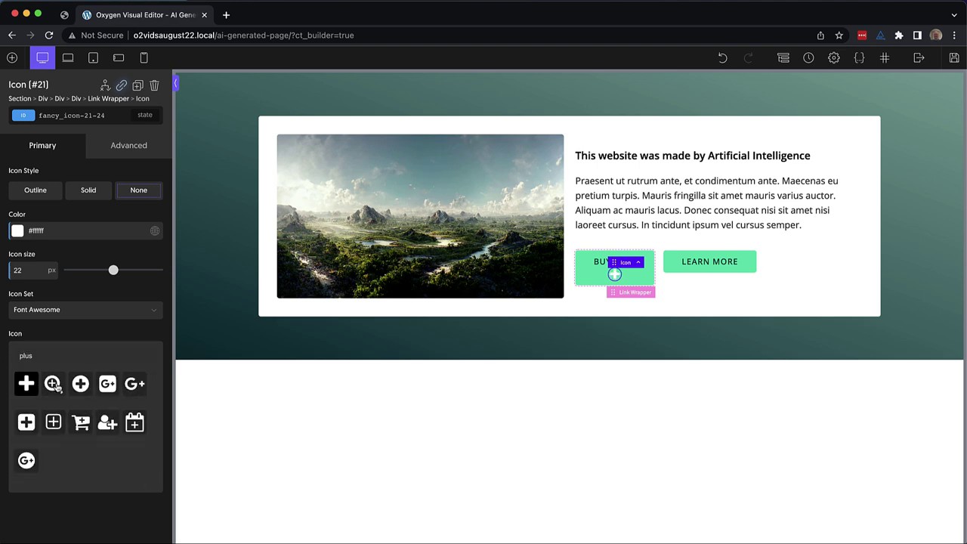
Lay out the Buy Now Link Wrapper's child elements horizontally and move the plus icon in front of the text.
click(635, 291)
click(119, 330)
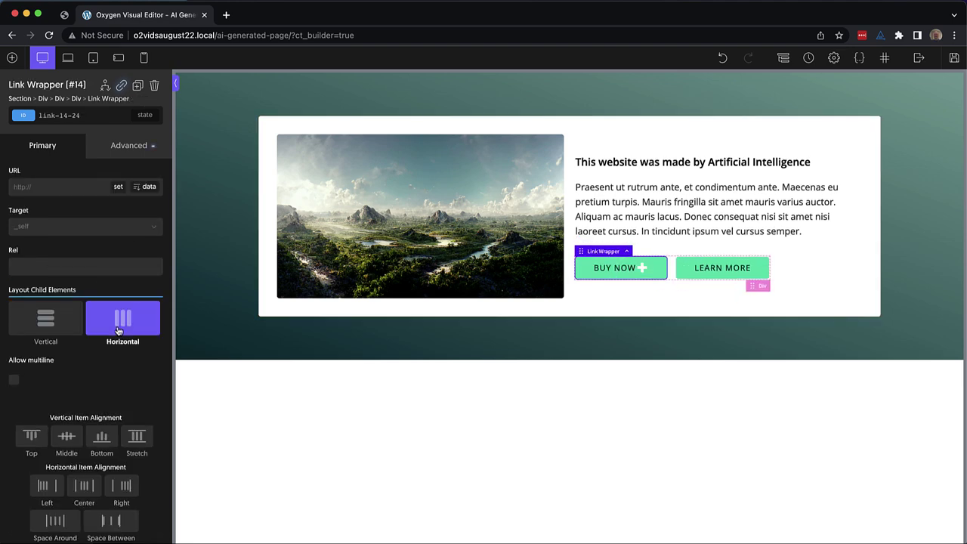
drag(643, 271, 609, 273)
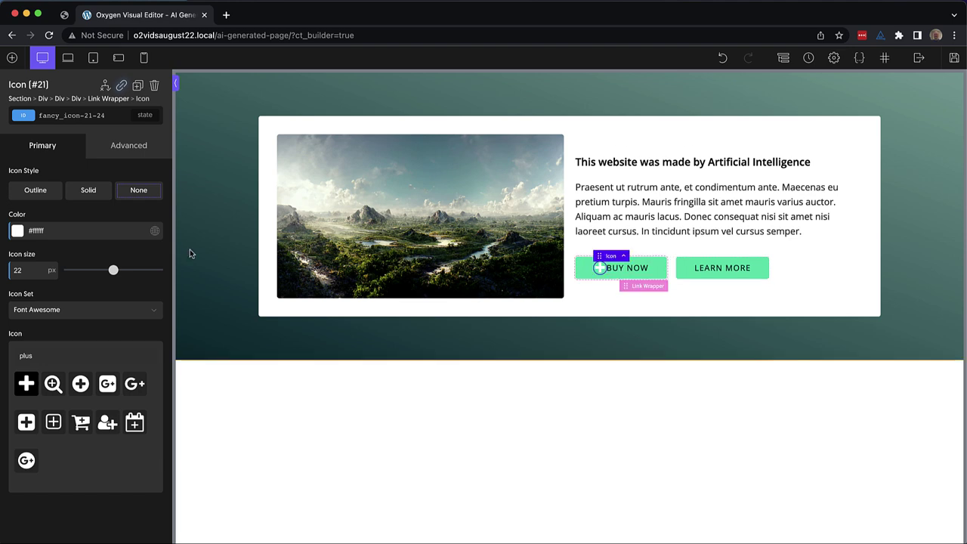
Set the right margin of the Buy Now button's plus icon to 8 px.
click(124, 150)
click(93, 212)
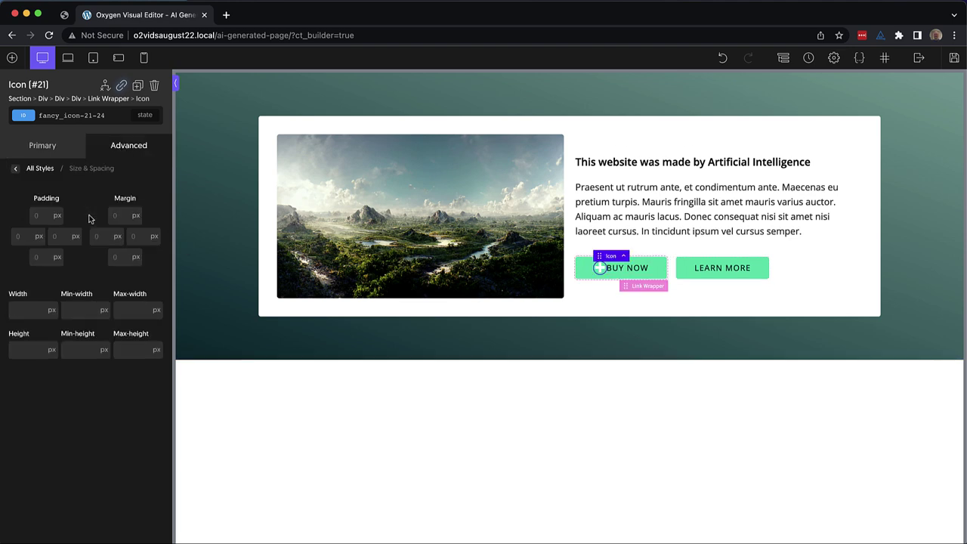
click(132, 234)
text(8)
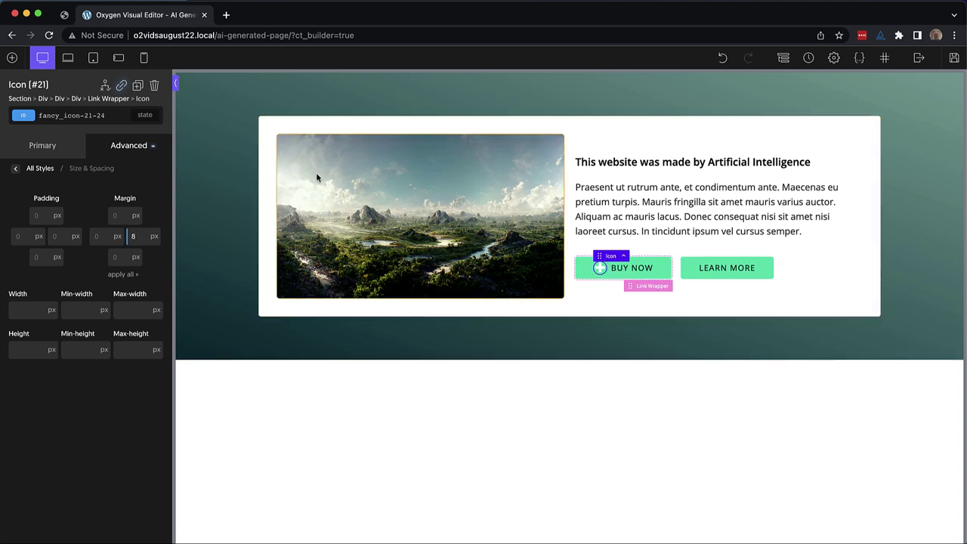
Duplicate the plus icon, move the copy in front of the Learn More text and compare both Link Wrappers' layout settings.
click(137, 85)
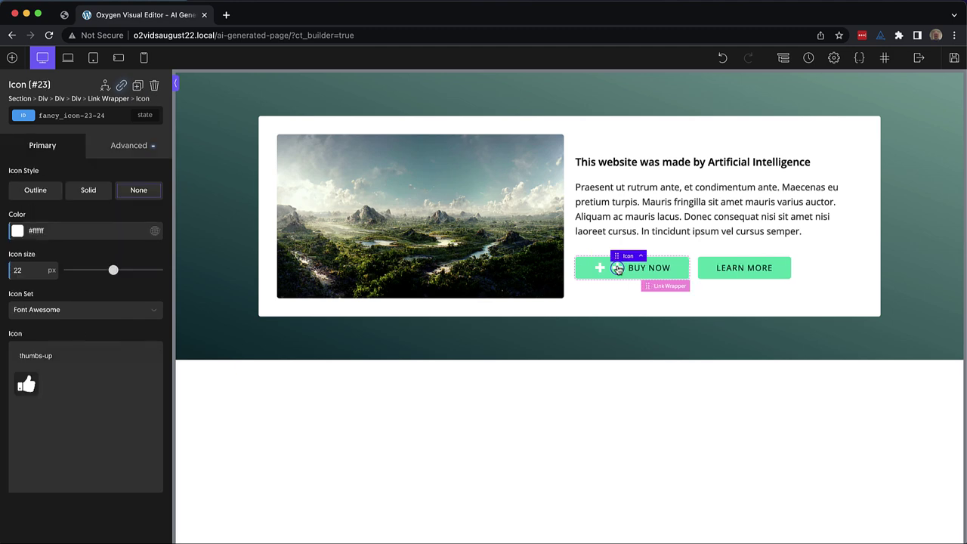
drag(626, 269, 699, 270)
click(701, 266)
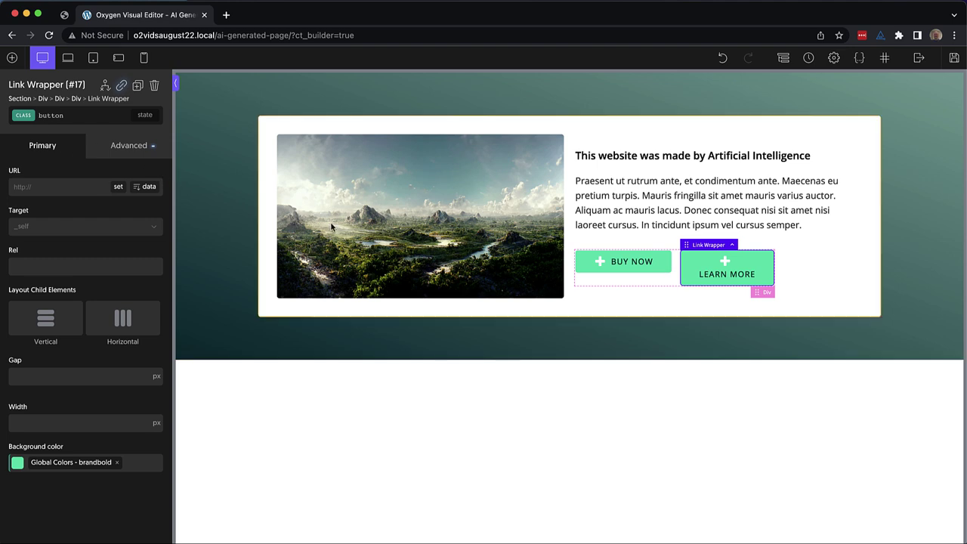
click(664, 276)
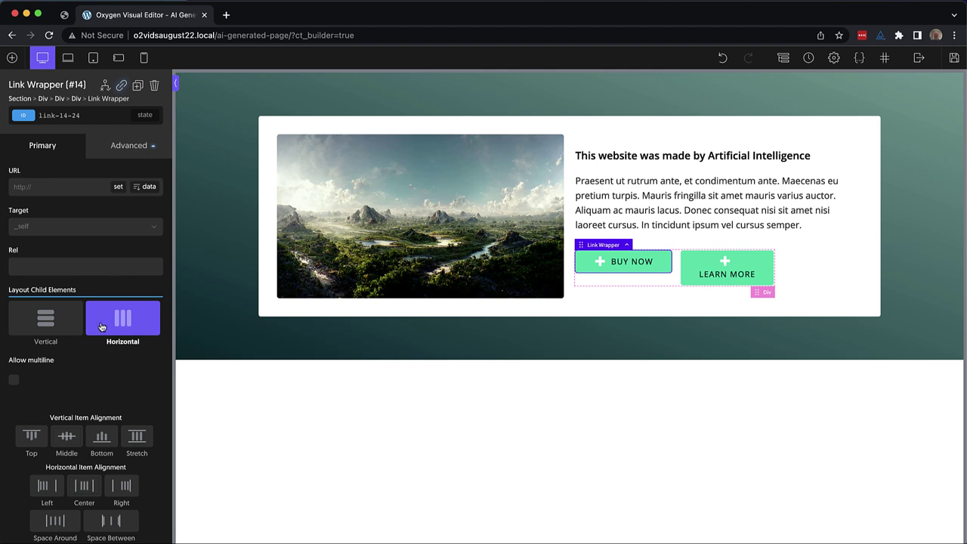
Clear the Buy Now Link Wrapper's own horizontal layout and apply horizontal child layout to the button class instead.
click(133, 337)
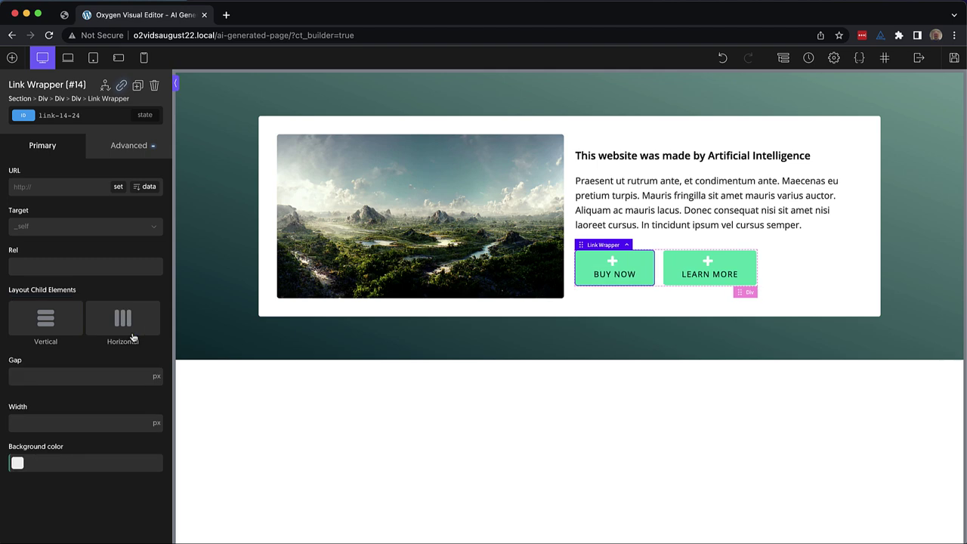
click(82, 114)
click(48, 187)
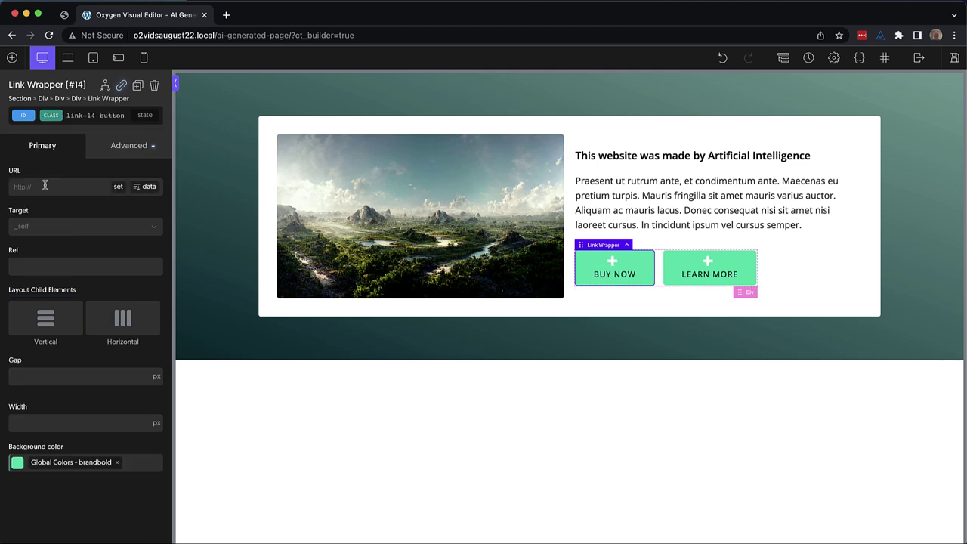
click(136, 319)
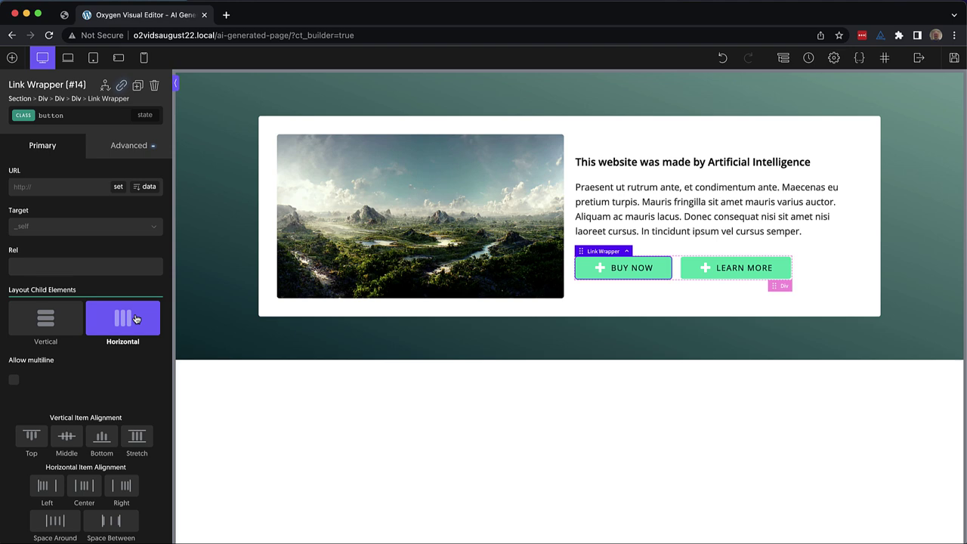
Search the Font Awesome set for "book" and use the plain book symbol as the Learn More button's icon.
click(705, 268)
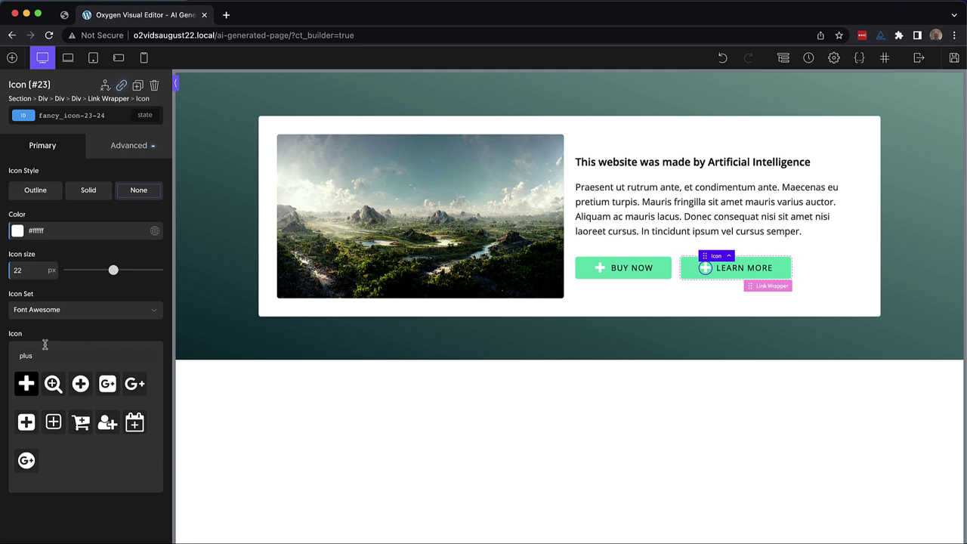
key(super+a)
key(BackSpace)
text(b)
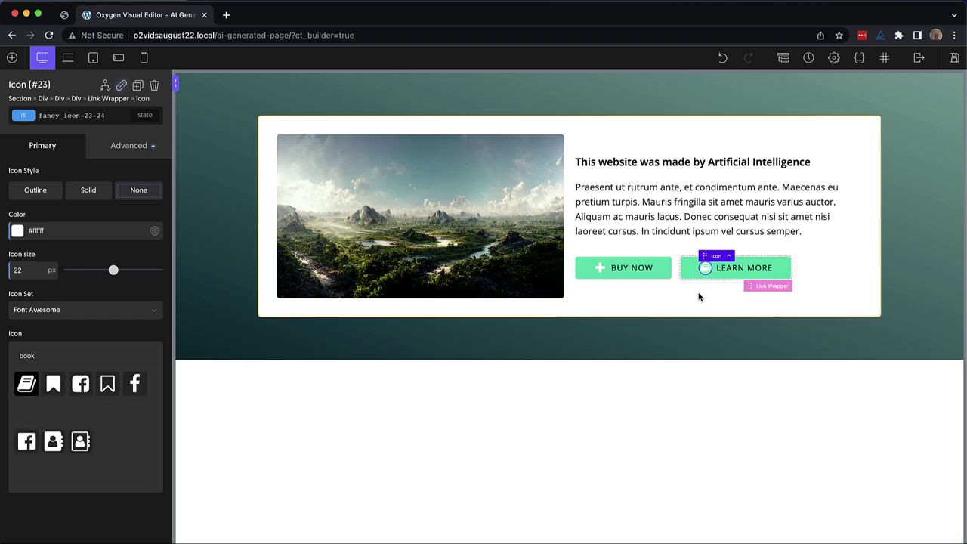
Select the main section, check the reference design in the other browser tab and add a Div to the section.
click(937, 235)
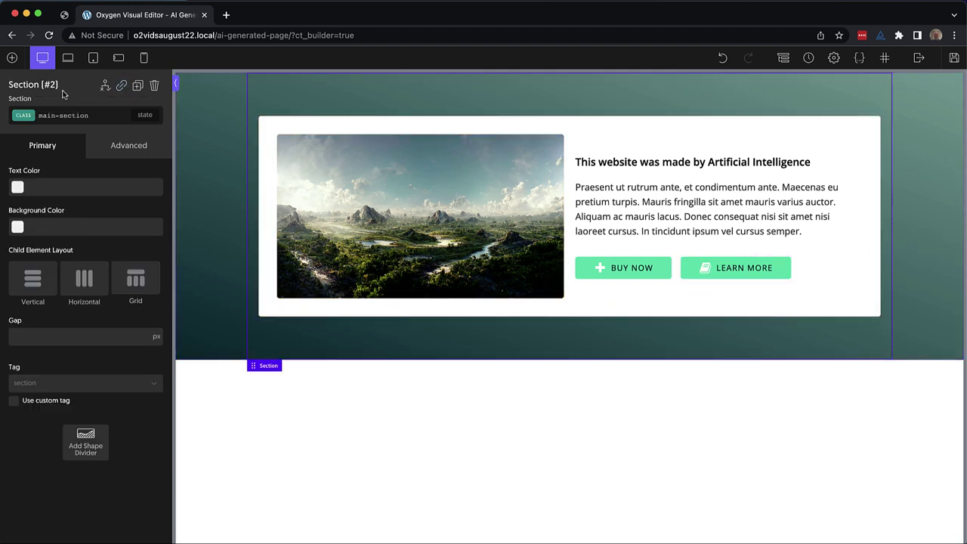
click(64, 14)
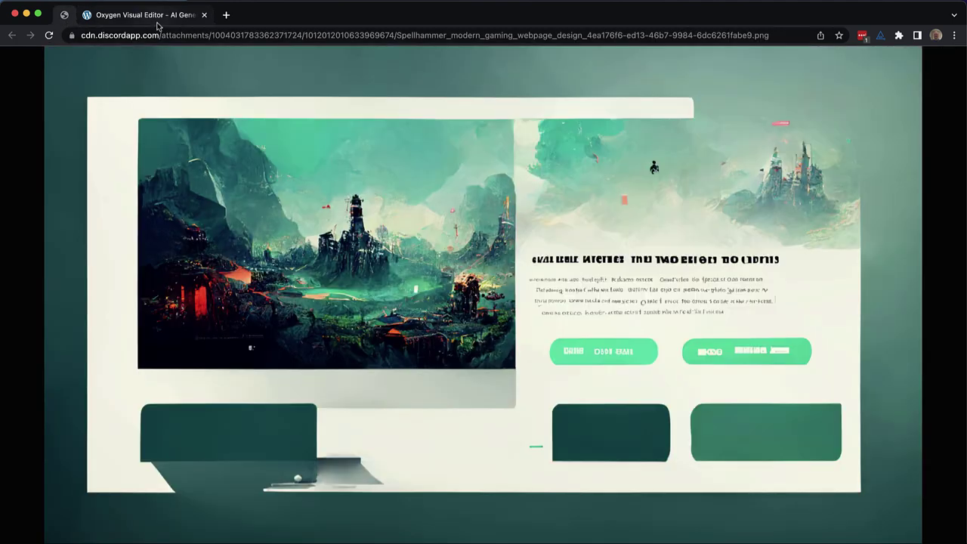
click(154, 18)
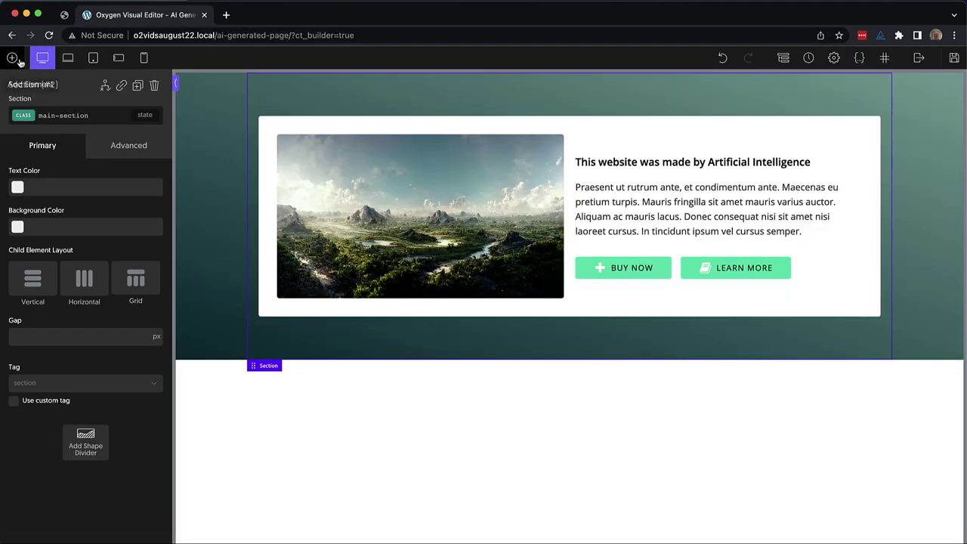
click(12, 58)
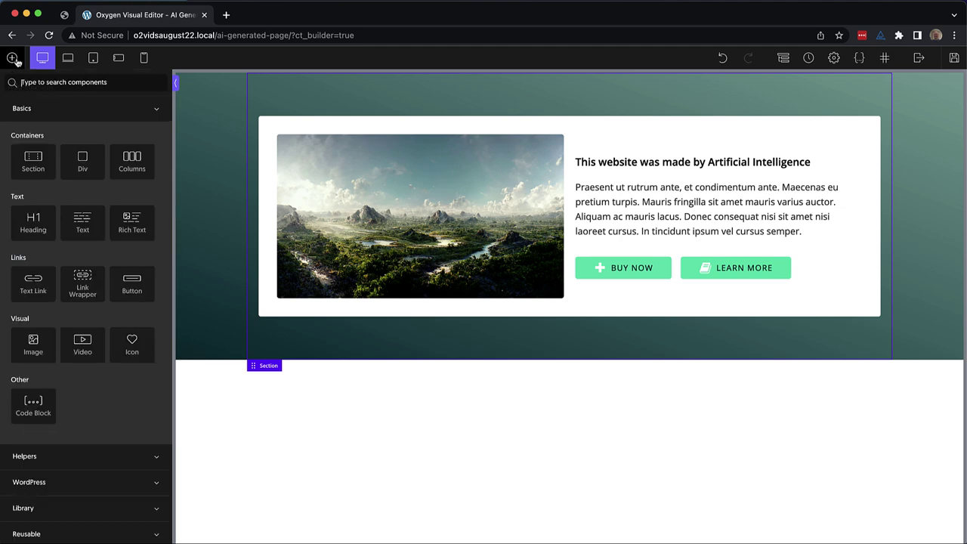
click(82, 160)
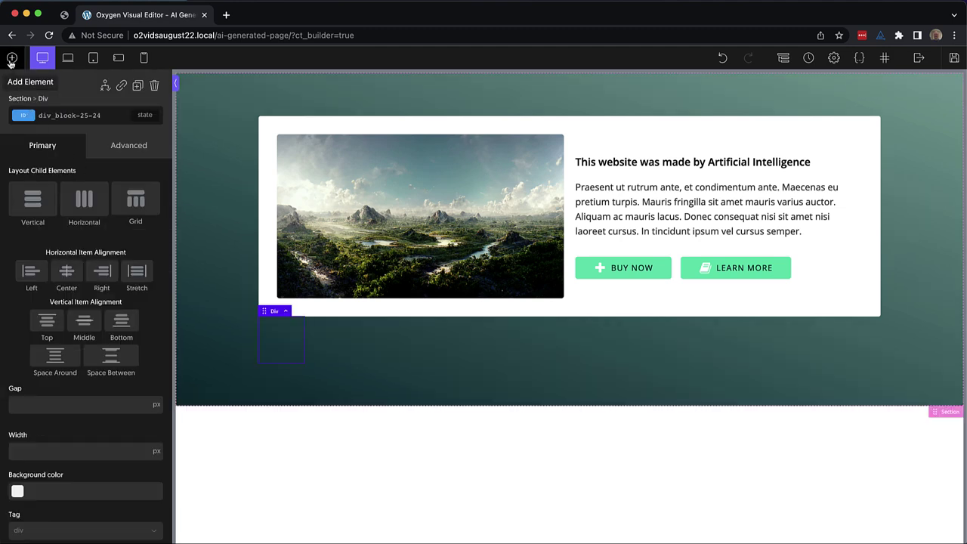
Add an Image inside the new Div and assign it the circular wolf logo from the media library.
click(11, 58)
text(image)
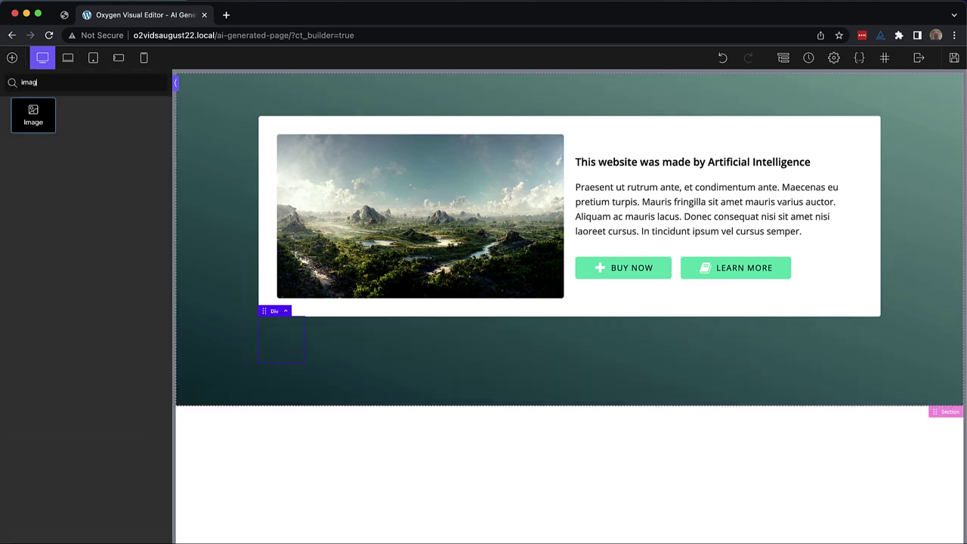
click(33, 115)
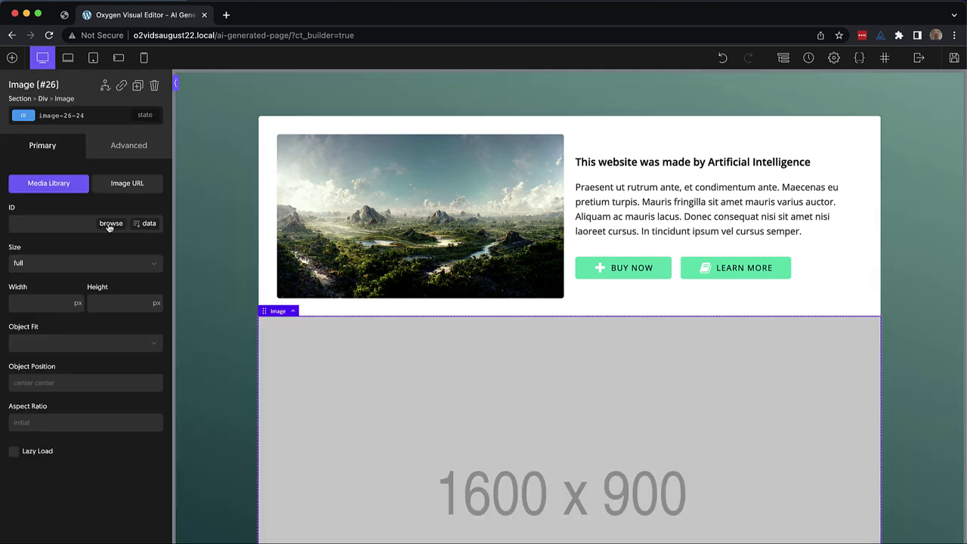
click(109, 224)
click(75, 218)
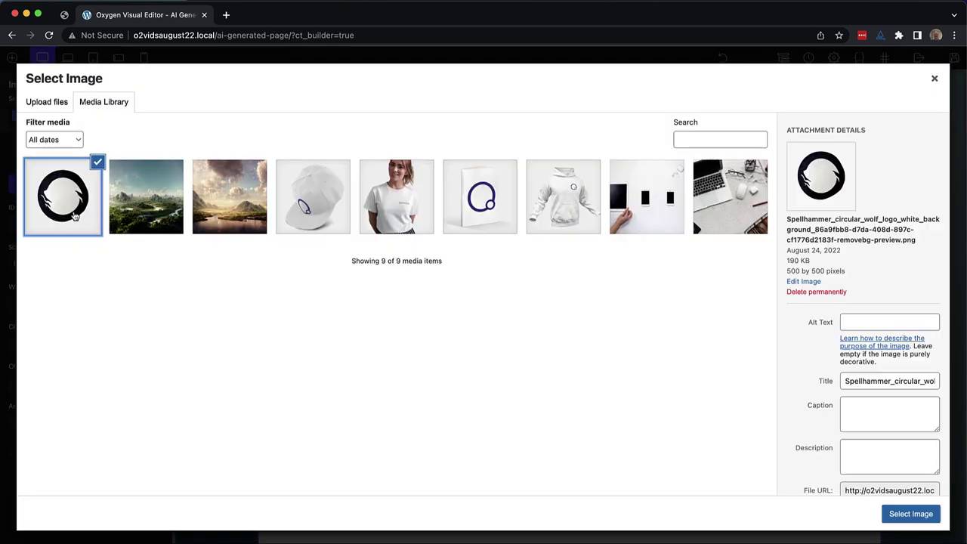
click(911, 514)
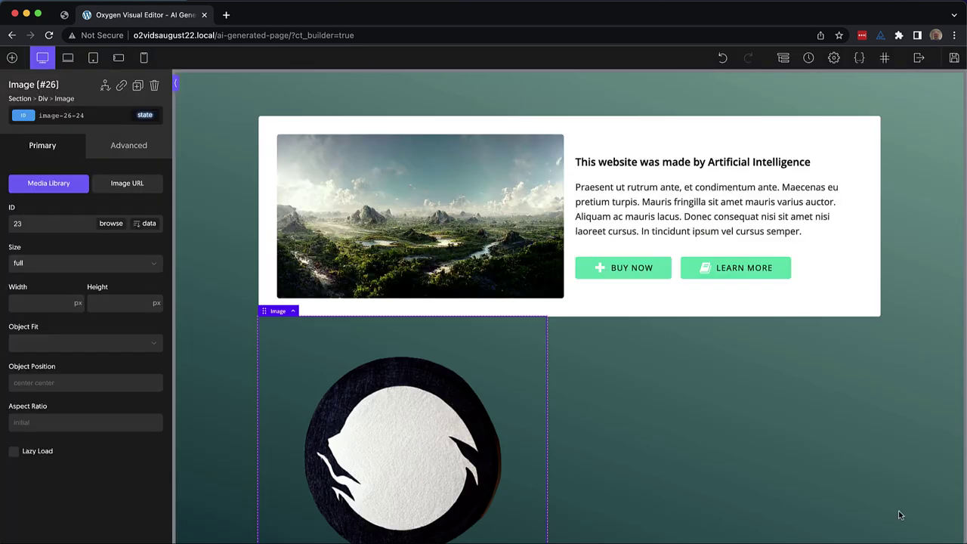
Set the logo image's width to 128 px.
scroll(506, 397, down, 2)
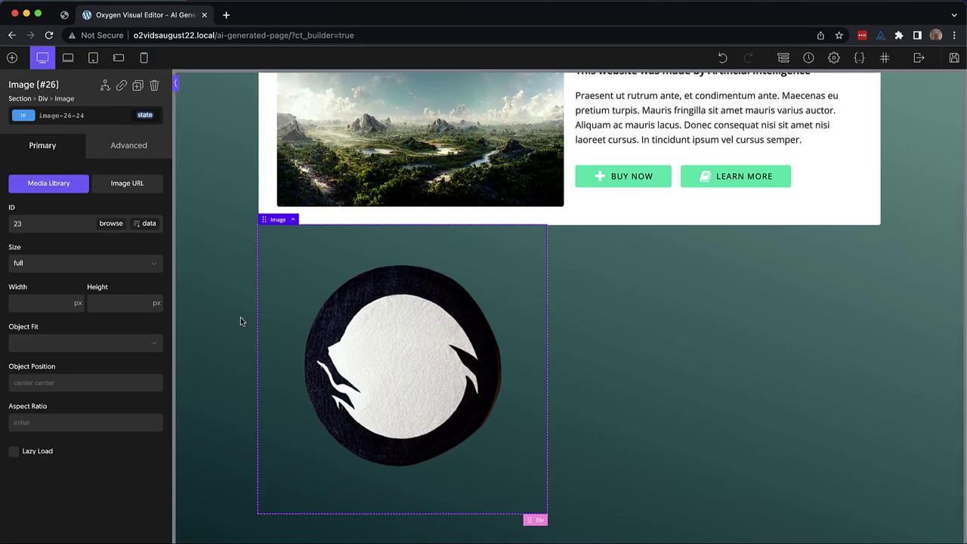
scroll(218, 319, up, 1)
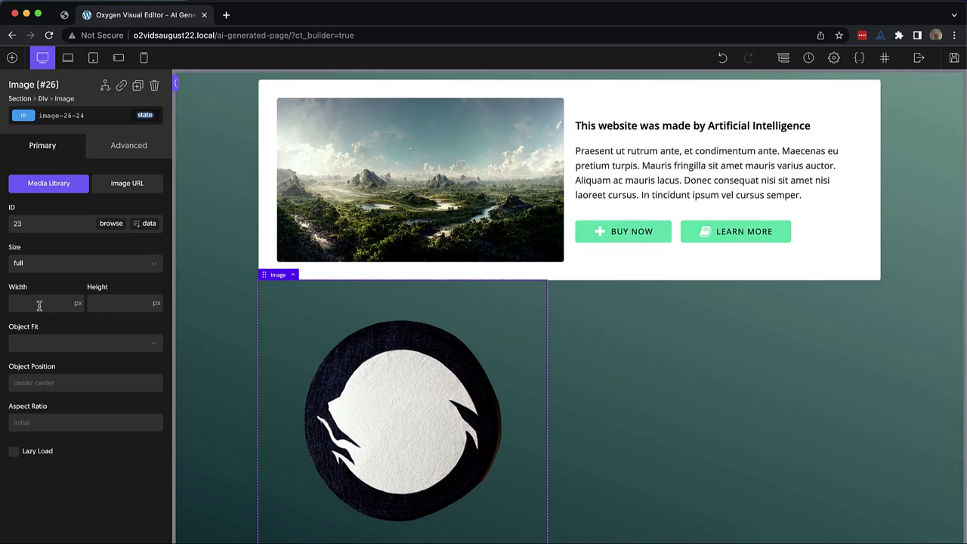
text(128)
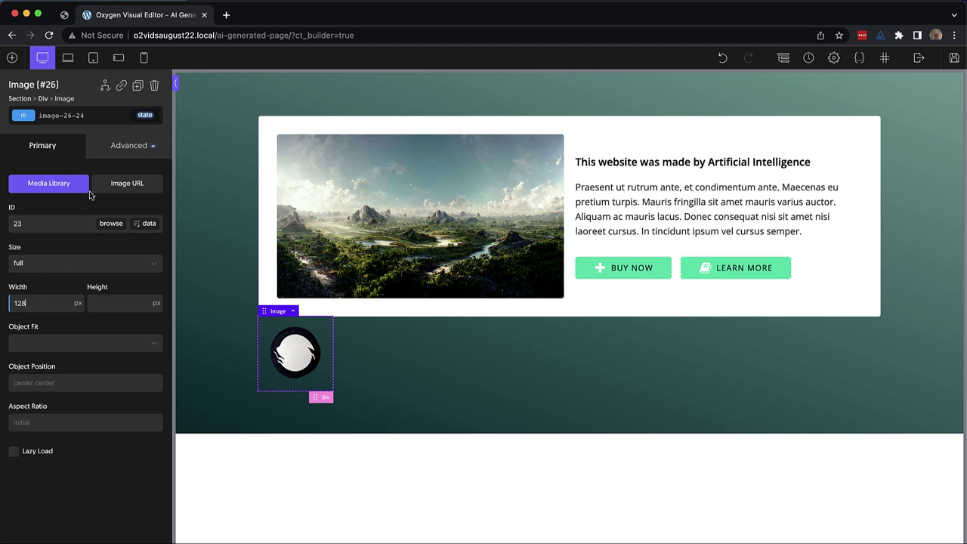
Give the Div around the logo a border radius of 100%.
click(43, 99)
click(128, 146)
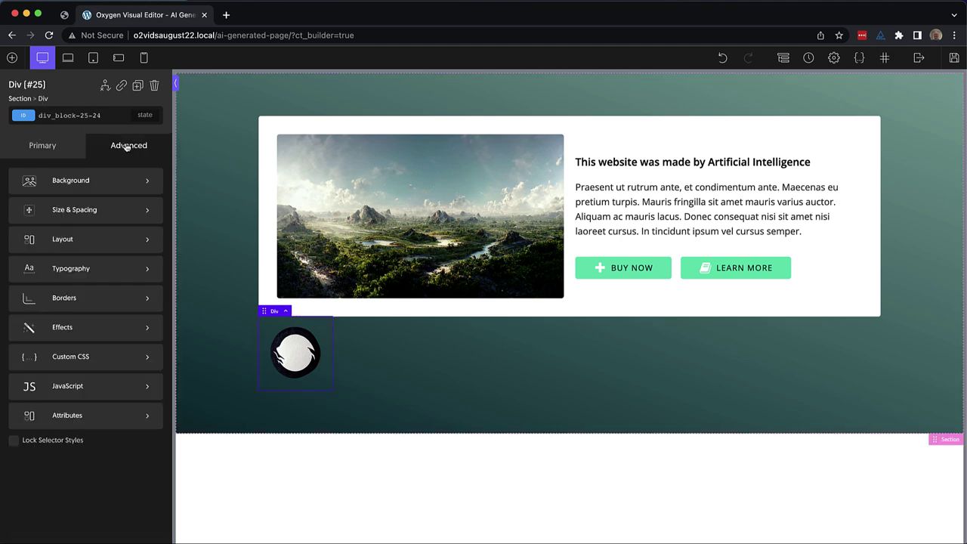
click(96, 306)
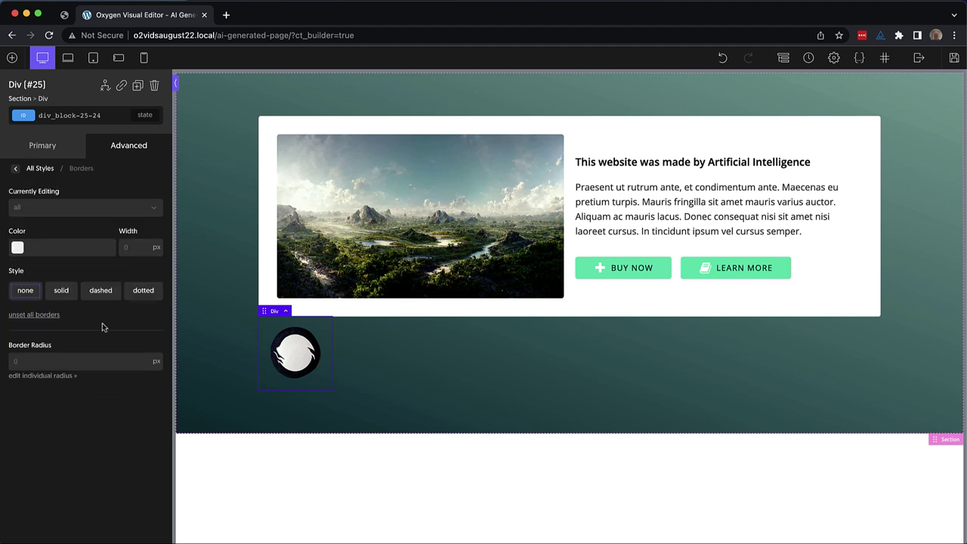
click(32, 361)
text(100)
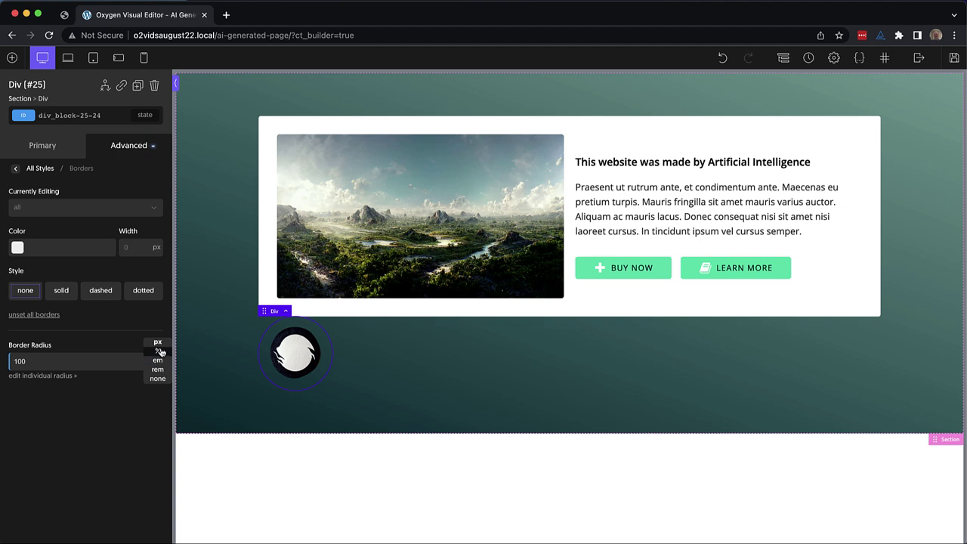
click(161, 352)
Set the logo Div's background color to white (#ffffff).
click(121, 151)
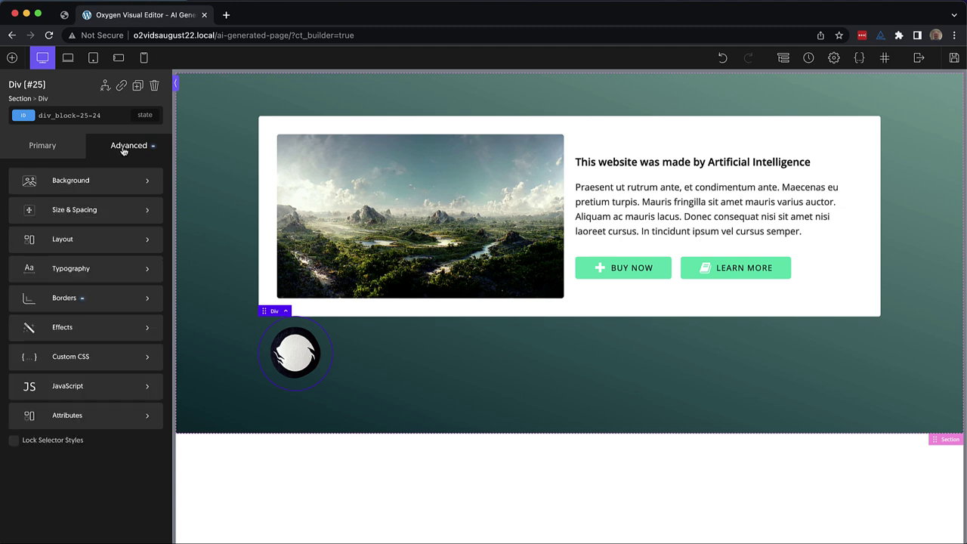
click(86, 187)
click(17, 208)
drag(29, 237, 3, 206)
click(2, 206)
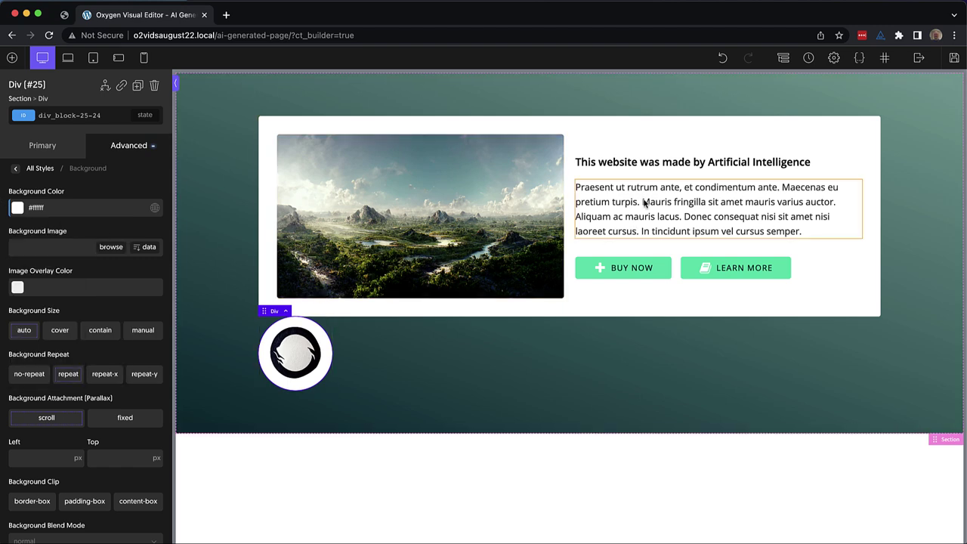
Move the logo Div above the card Div within the section in the page structure.
click(783, 59)
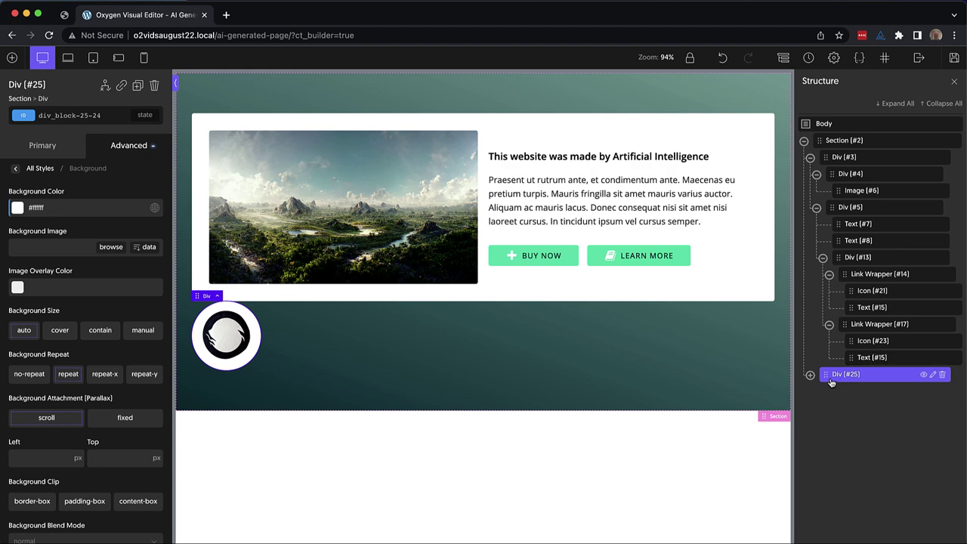
drag(835, 378, 831, 160)
click(805, 157)
click(804, 158)
Lay out the main-section class's child elements vertically with centered horizontal alignment.
click(435, 150)
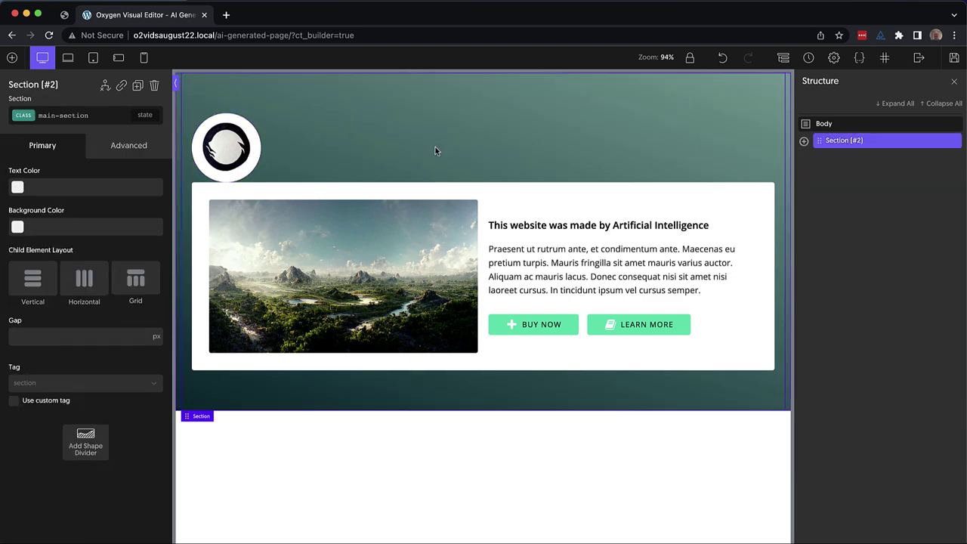
click(45, 289)
click(67, 353)
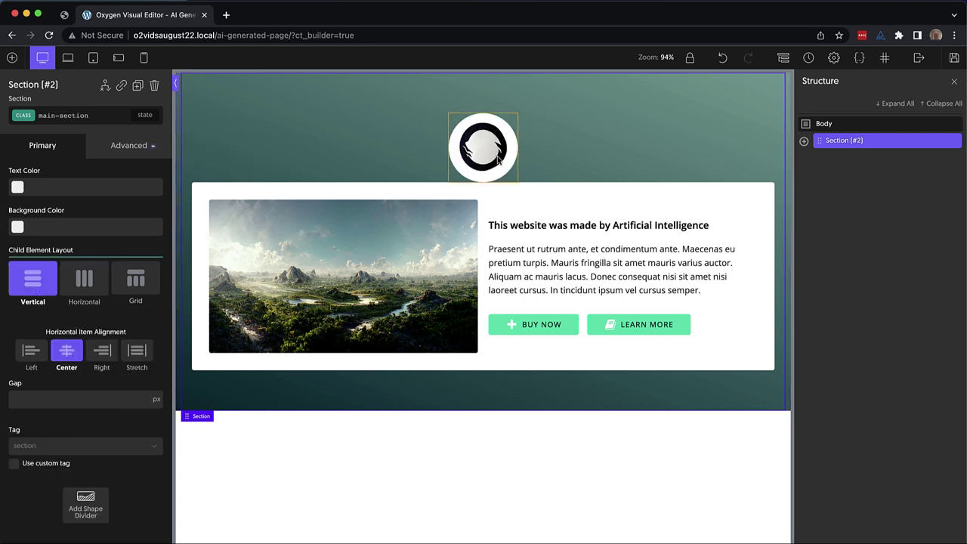
Select the logo Div and set its box shadow color to dark grey #212121.
click(804, 140)
click(853, 160)
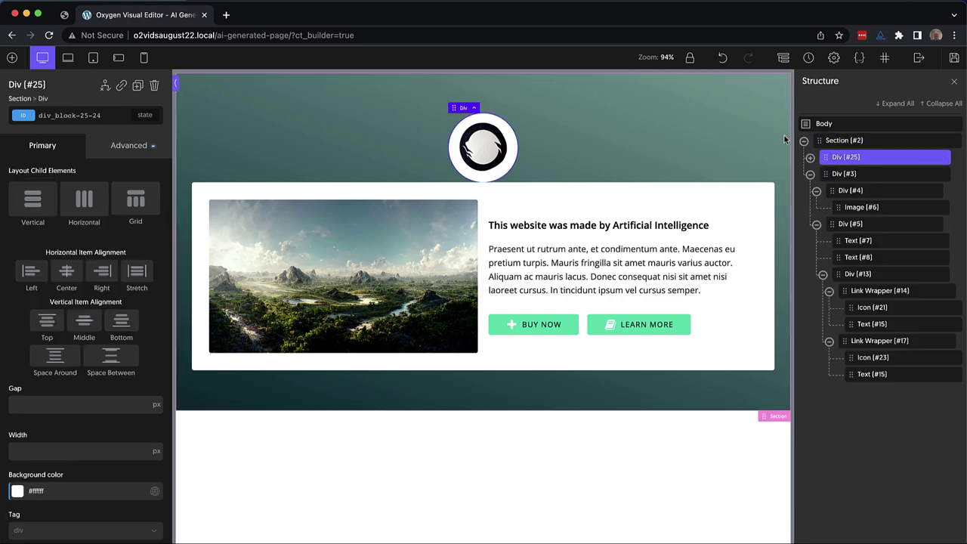
click(954, 80)
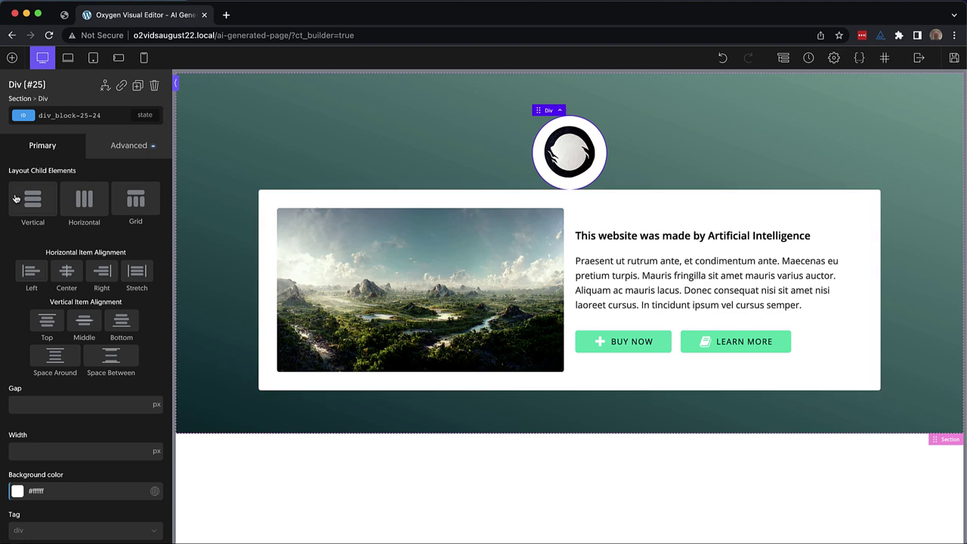
click(127, 145)
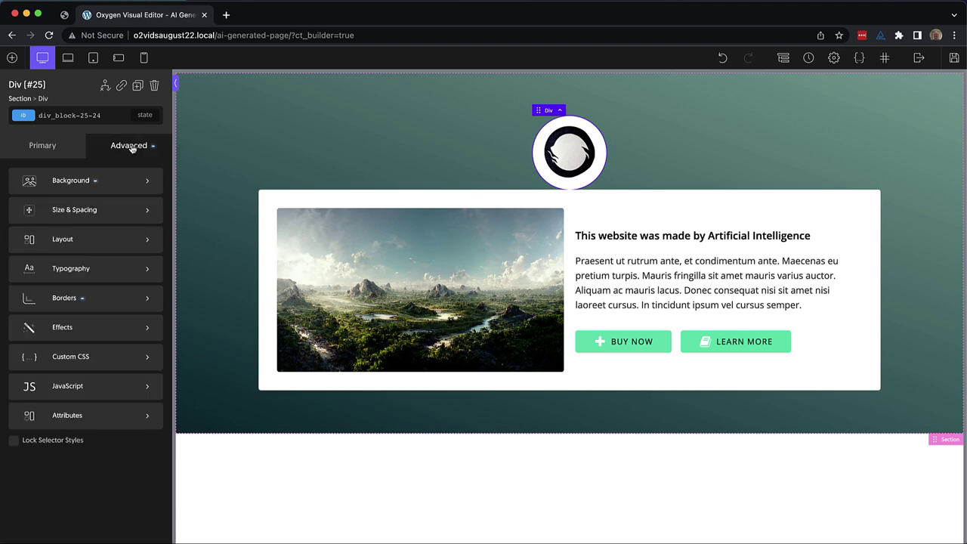
click(84, 327)
click(86, 286)
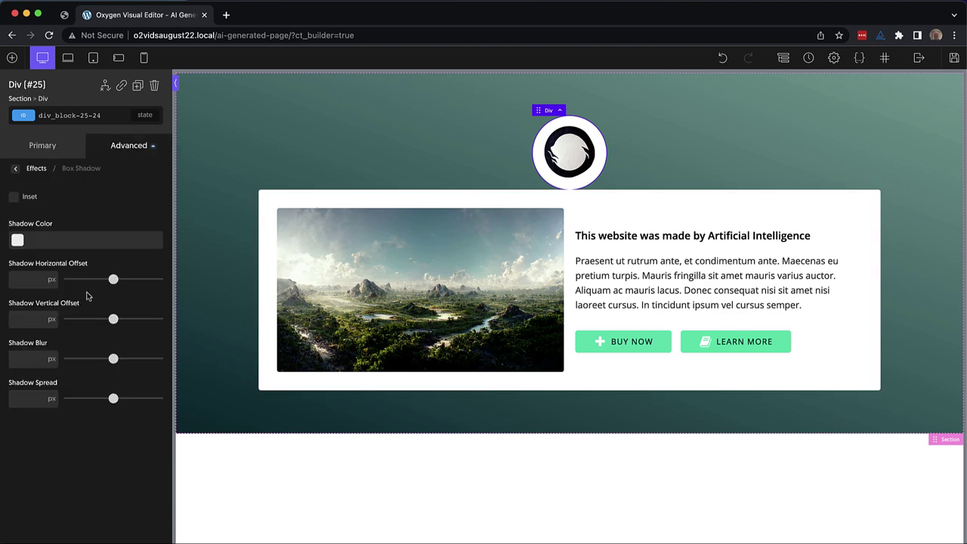
click(17, 240)
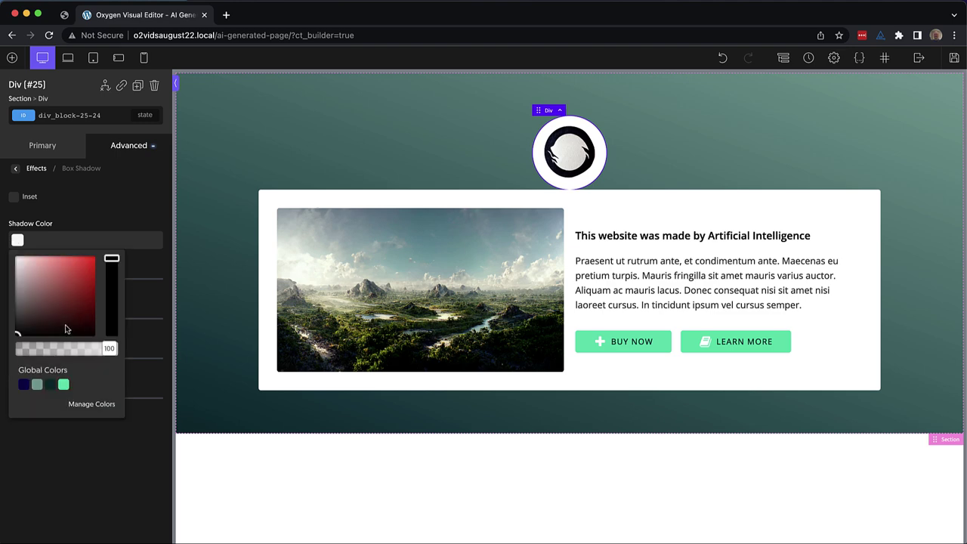
drag(61, 331, 10, 327)
click(93, 222)
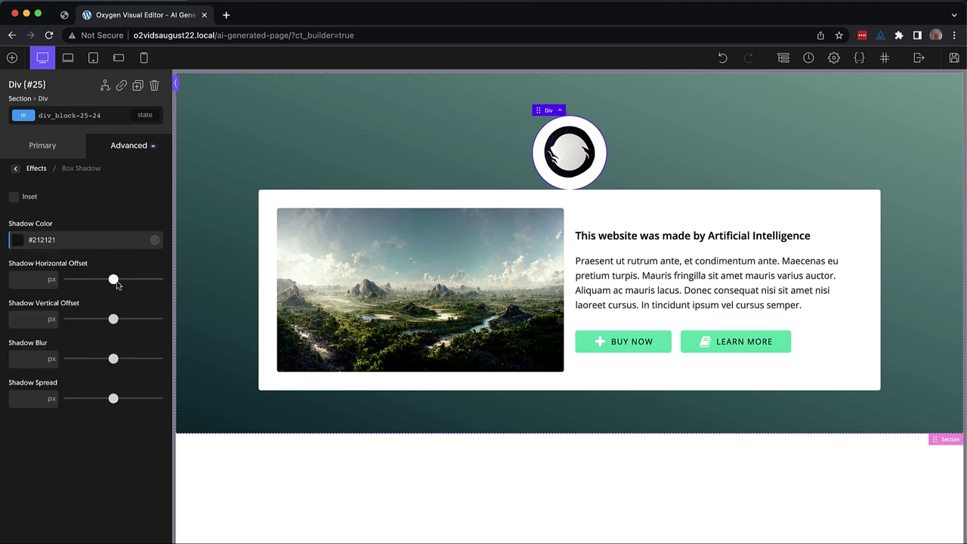
Set the logo Div's box shadow to horizontal offset 0, vertical offset 9, blur 7 and spread -5 px.
drag(113, 280, 70, 288)
drag(113, 319, 76, 320)
drag(70, 279, 61, 282)
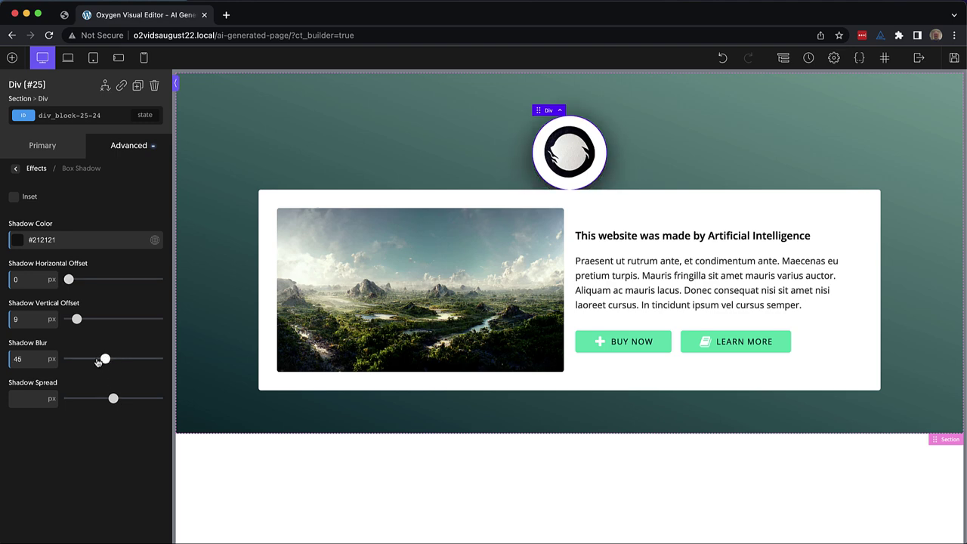
drag(95, 362, 75, 360)
drag(114, 399, 69, 401)
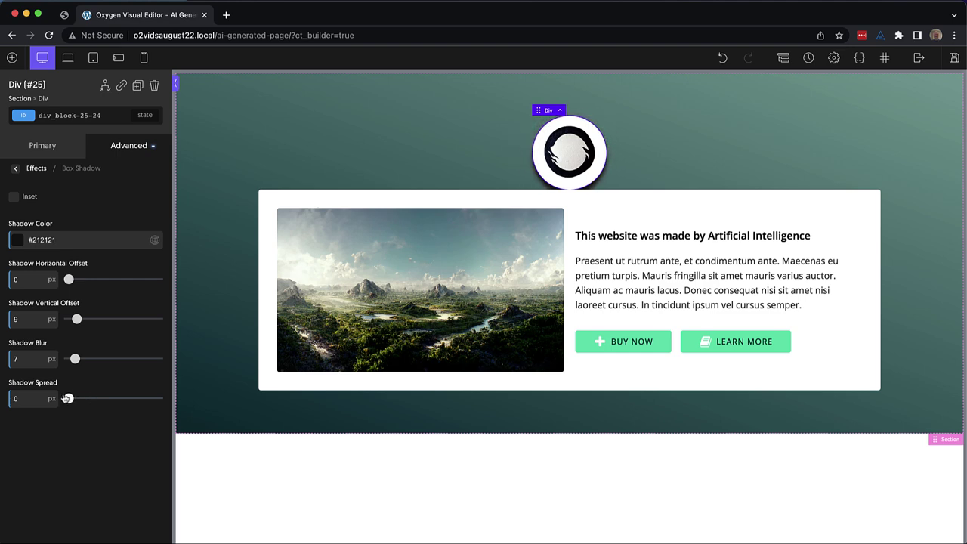
double_click(25, 398)
text(-5)
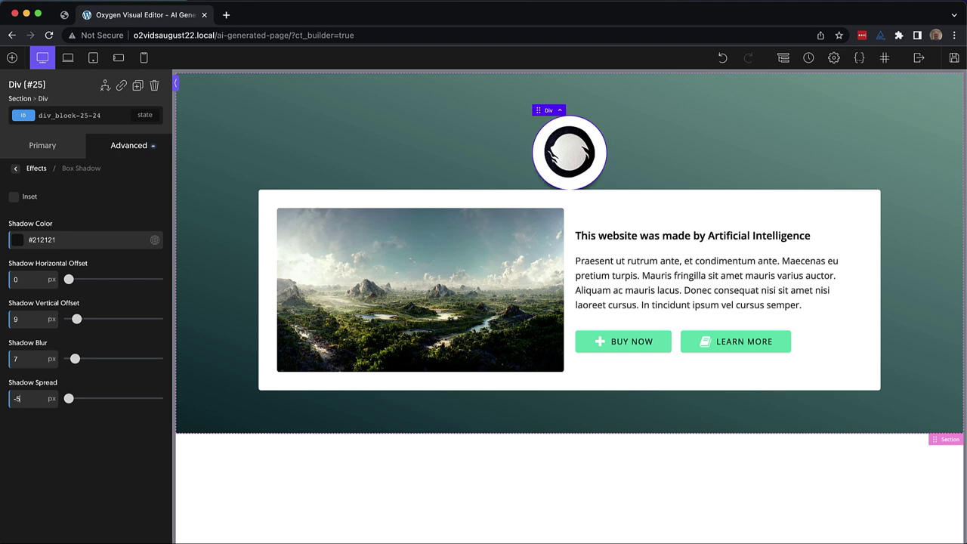
click(125, 147)
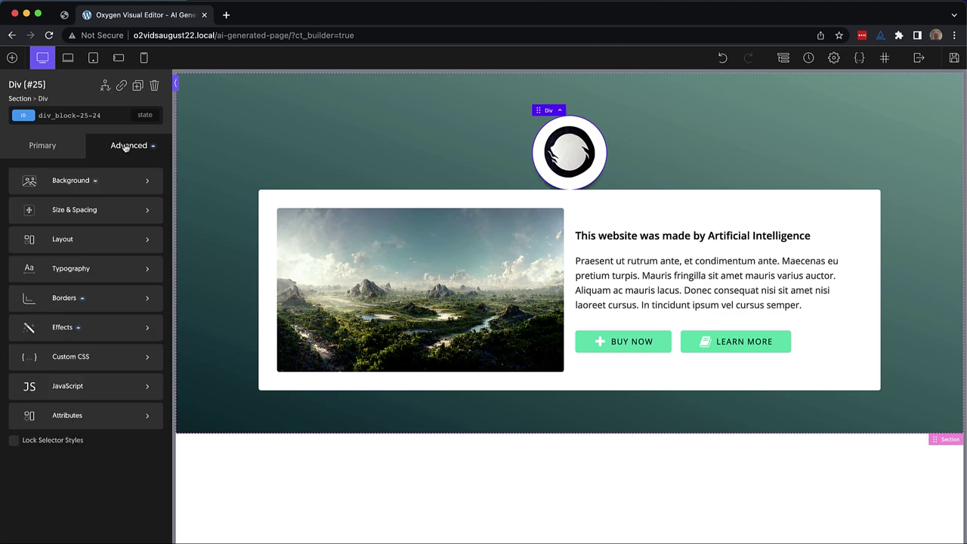
Set the logo Div's z-index to 10.
click(90, 240)
scroll(90, 240, down, 4)
scroll(90, 240, down, 5)
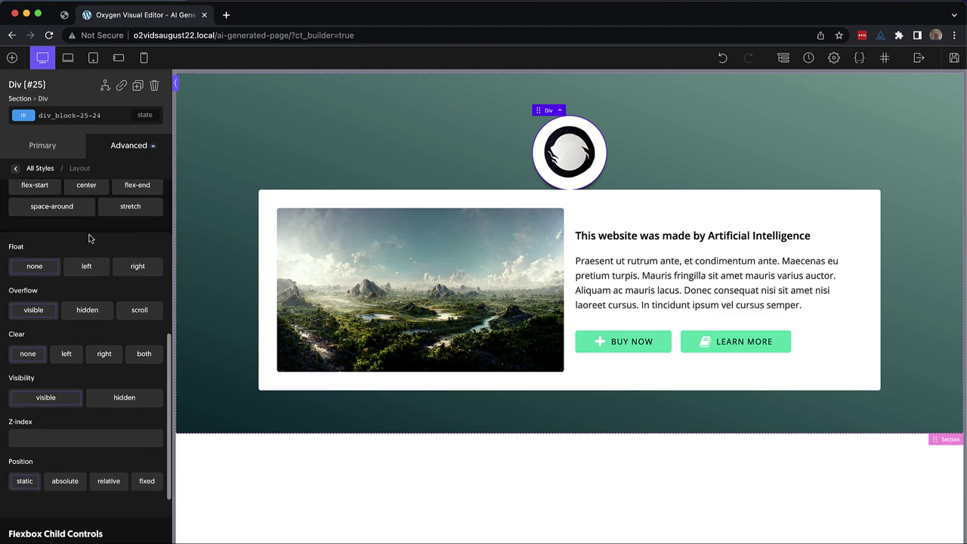
click(46, 436)
text(10)
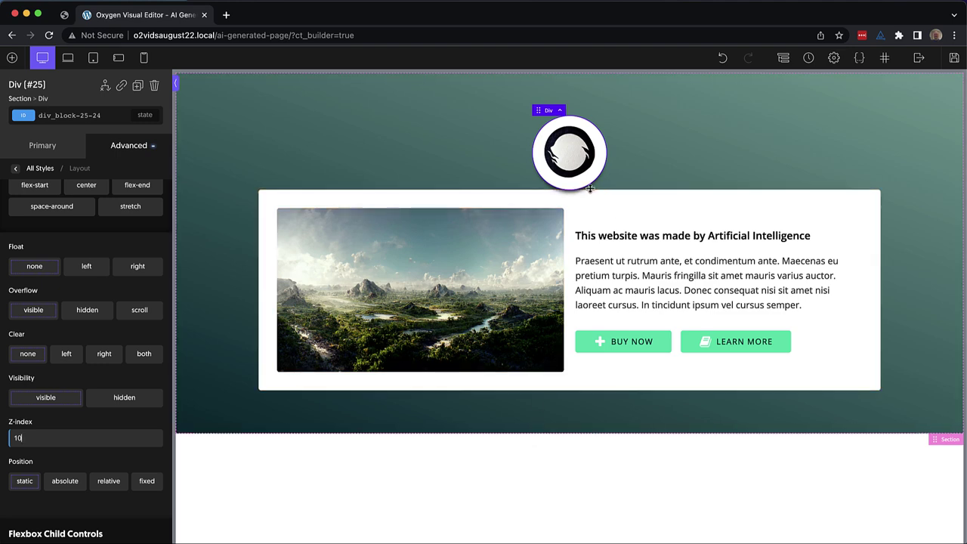
Give the logo Div a bottom margin of -32 px to overlap the card below it.
click(130, 154)
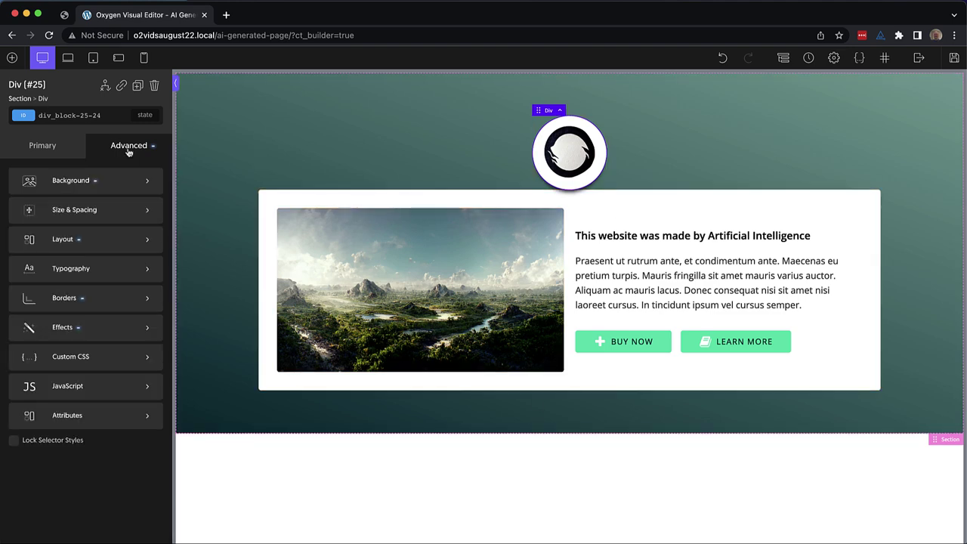
click(119, 205)
click(117, 257)
text(-32)
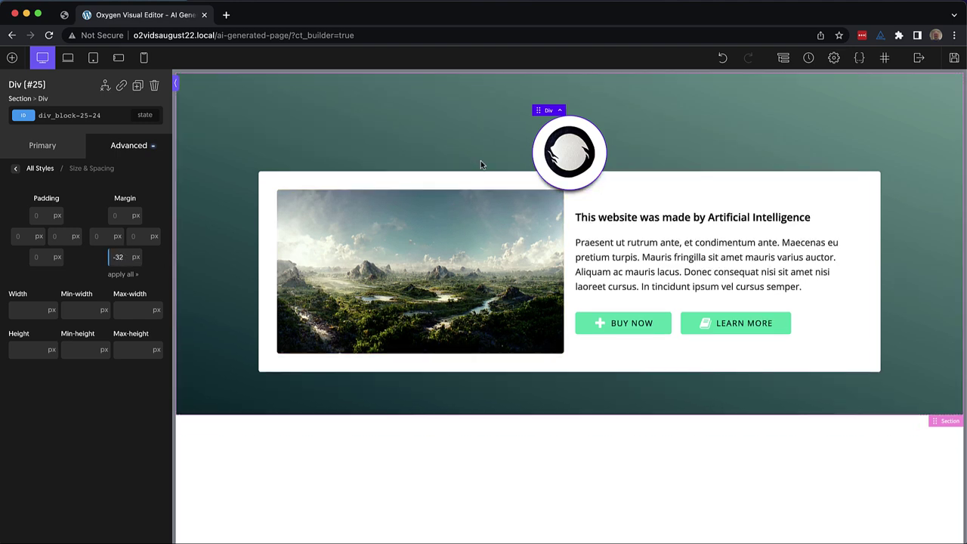
Select the card Div, switch from its content class to the div_block-3-24 ID, and set the top padding to 64 px.
click(692, 191)
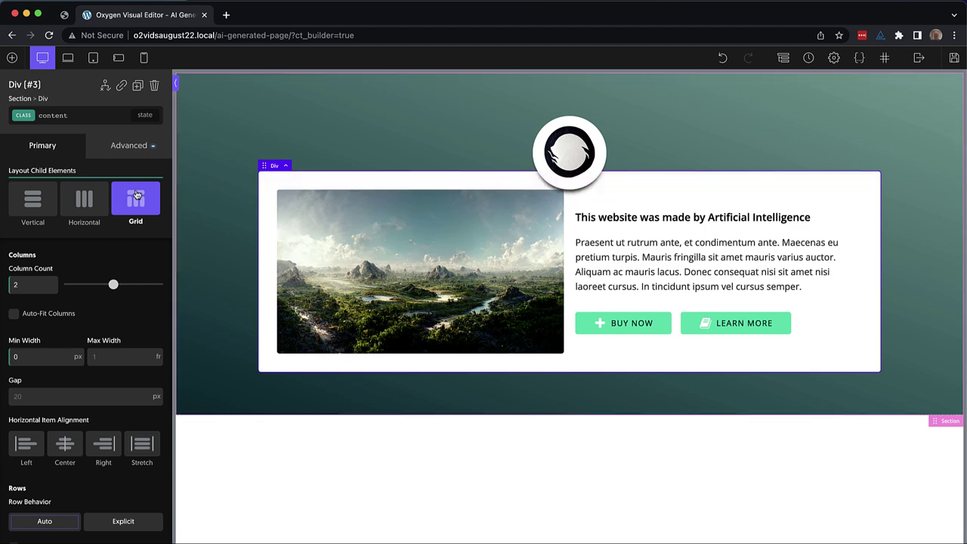
click(115, 147)
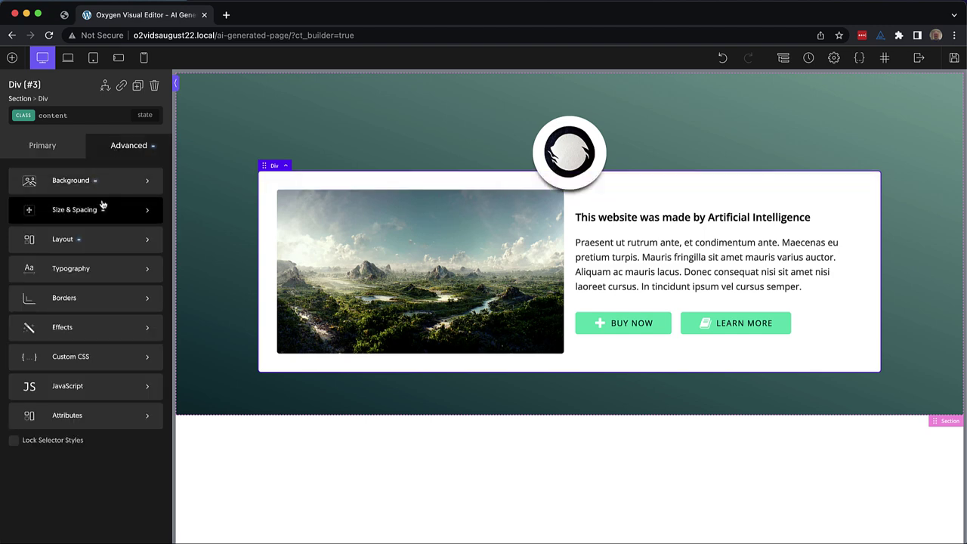
click(83, 117)
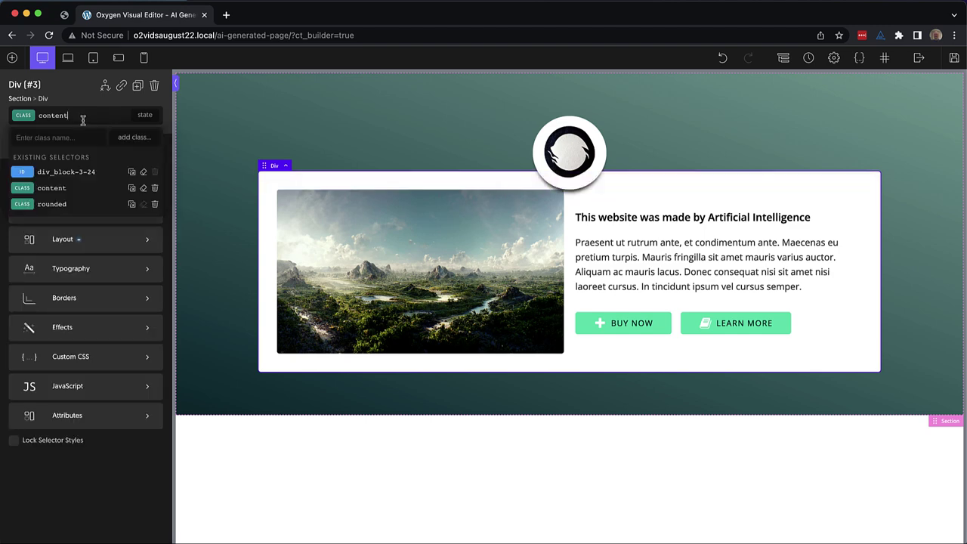
click(69, 172)
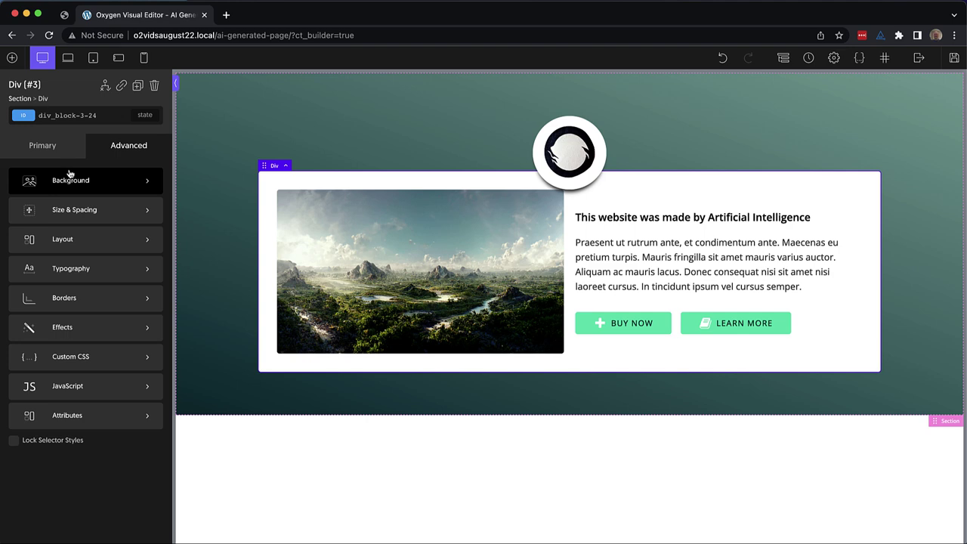
click(111, 210)
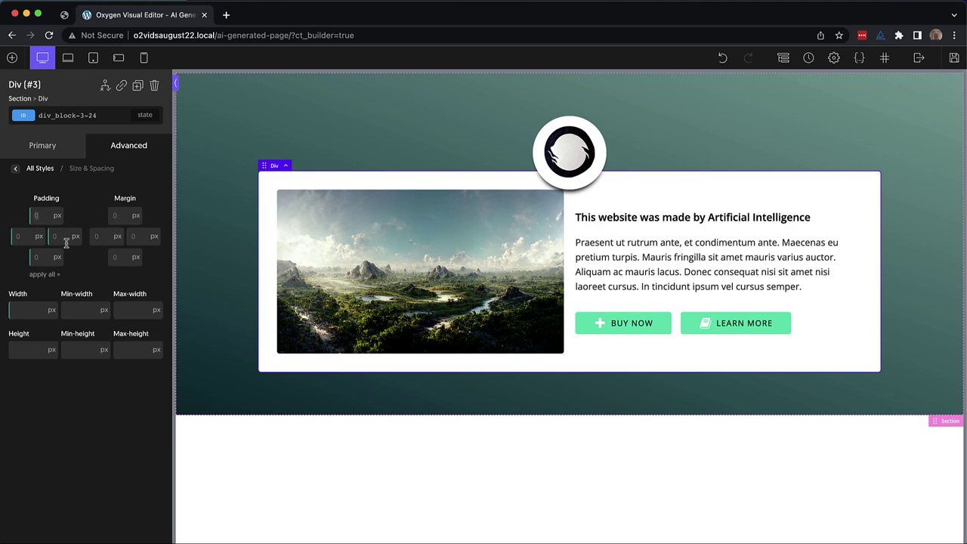
text(32)
key(BackSpace)
key(BackSpace)
text(64)
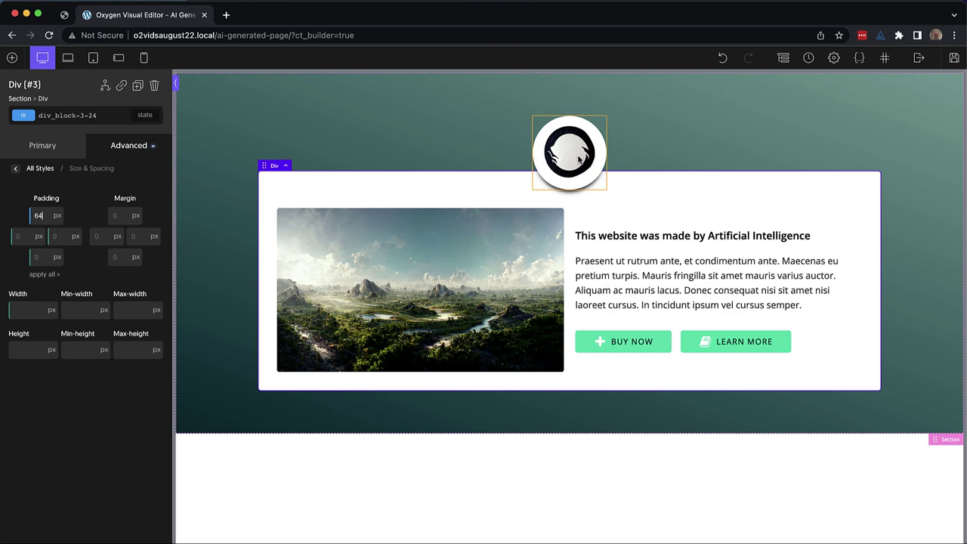
Duplicate the whole card Div within the section.
click(888, 198)
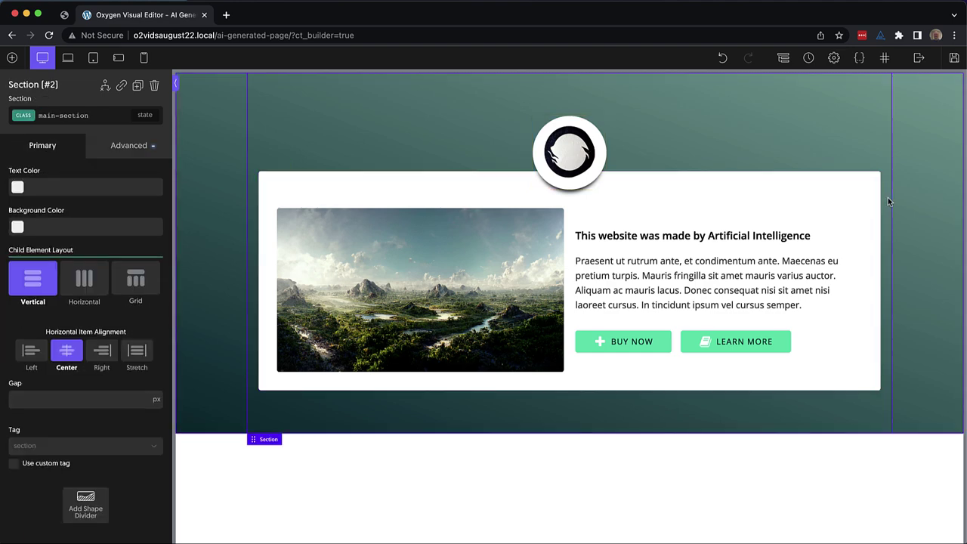
click(874, 202)
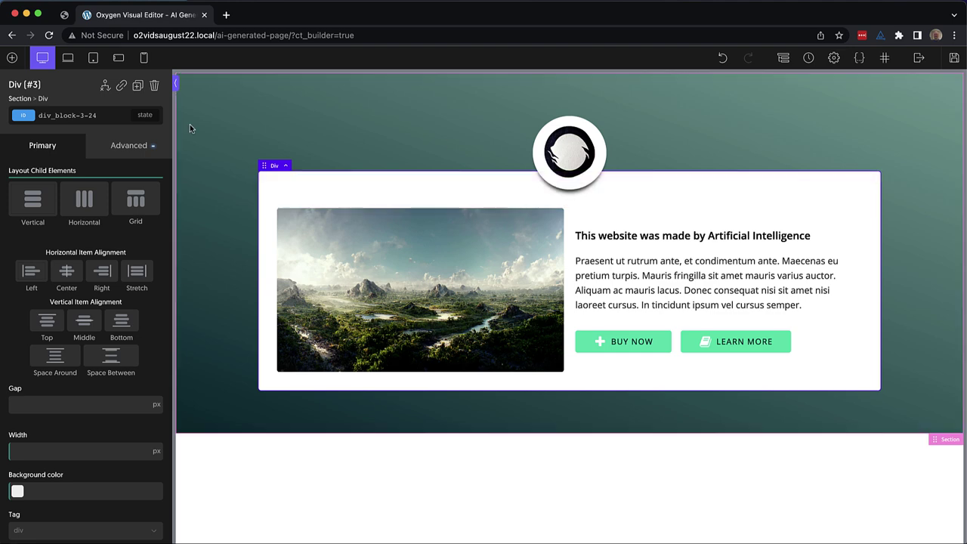
click(137, 87)
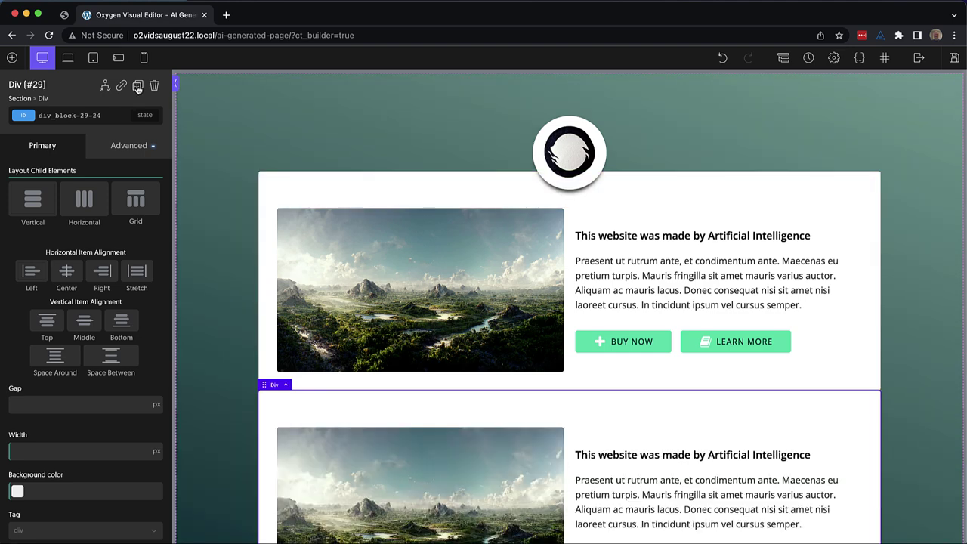
scroll(553, 233, down, 3)
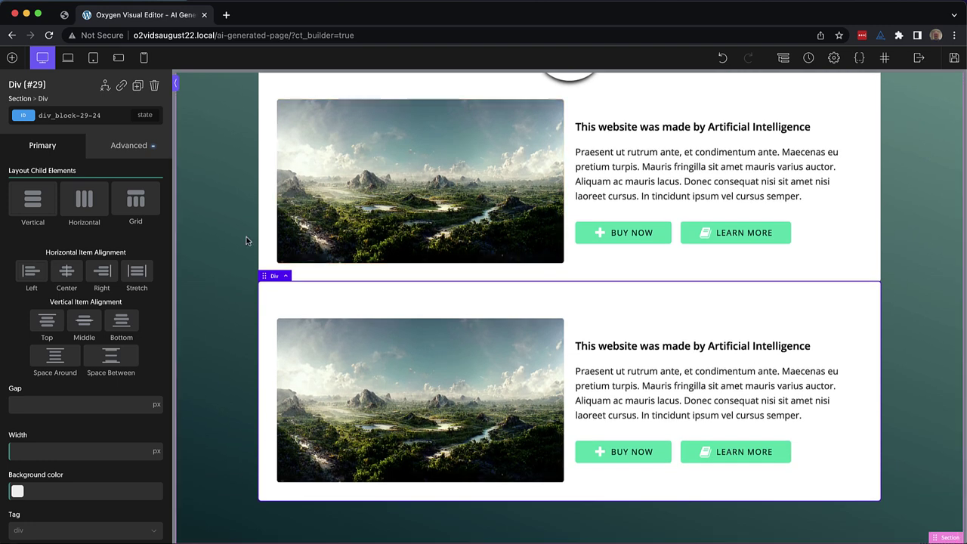
Clear the custom top padding from the duplicated card Div's ID styles.
click(75, 115)
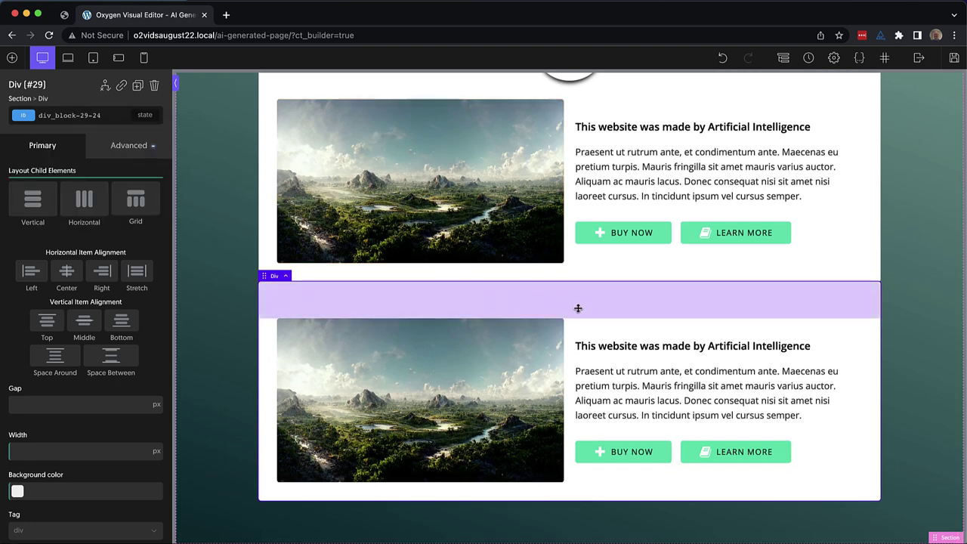
drag(581, 310, 583, 277)
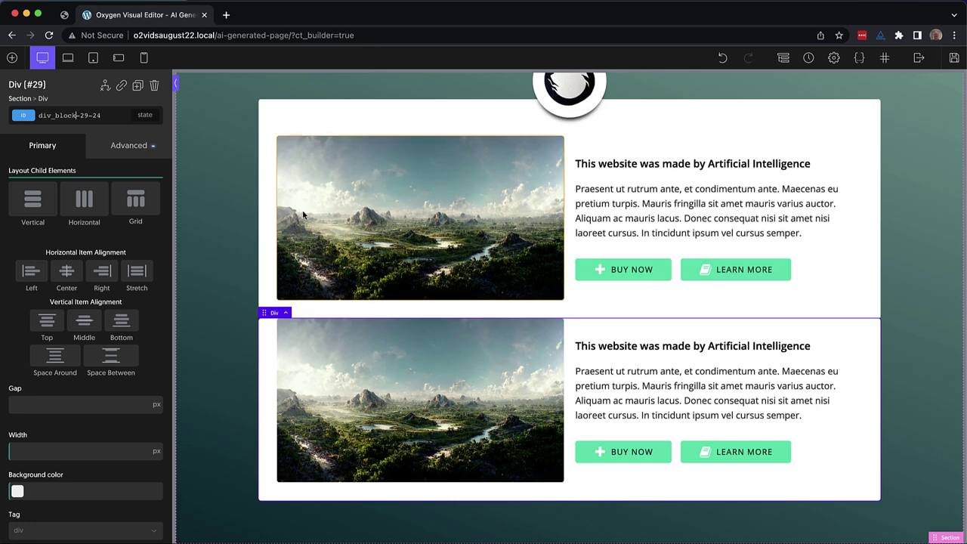
click(120, 147)
click(90, 209)
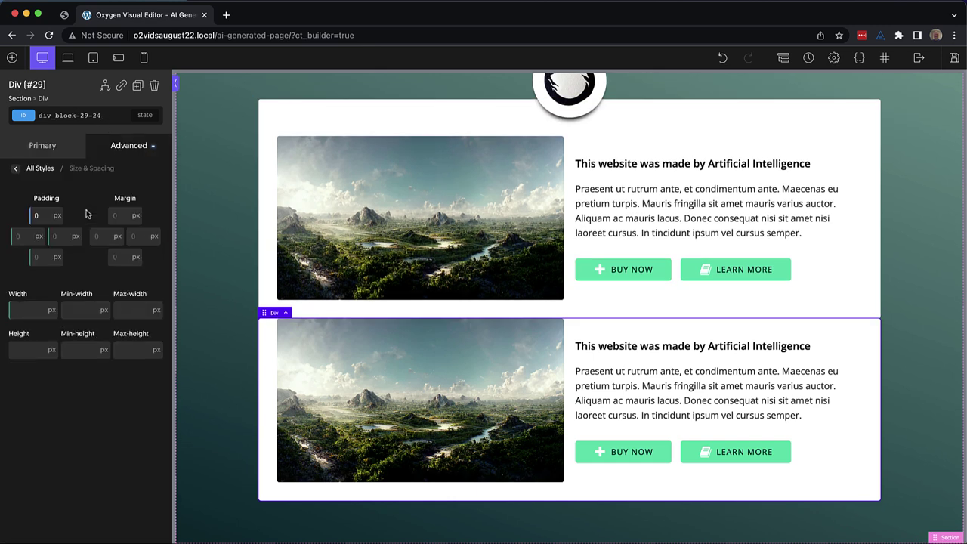
click(35, 216)
key(BackSpace)
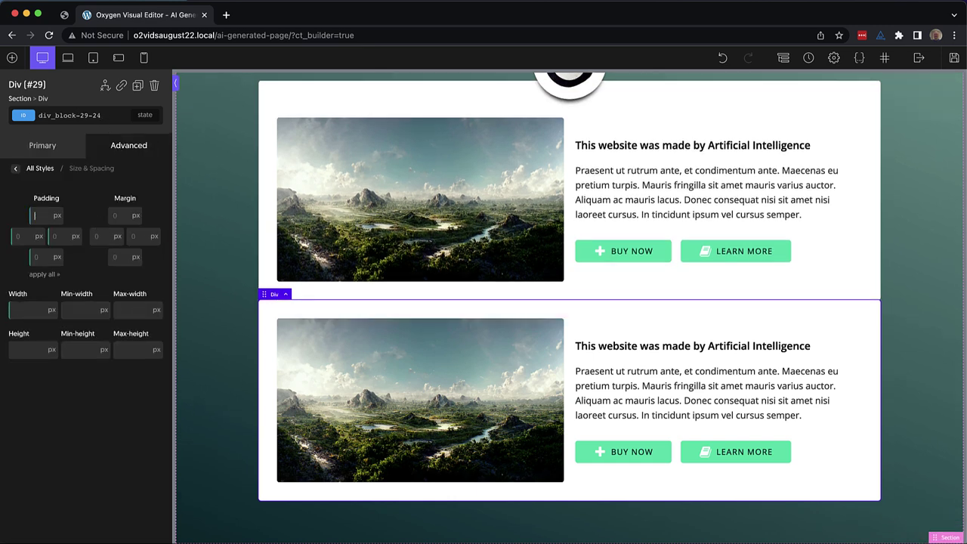
Set the duplicated card Div's top margin to 64 px.
click(121, 148)
click(95, 211)
click(117, 217)
text(64)
scroll(643, 183, up, 1)
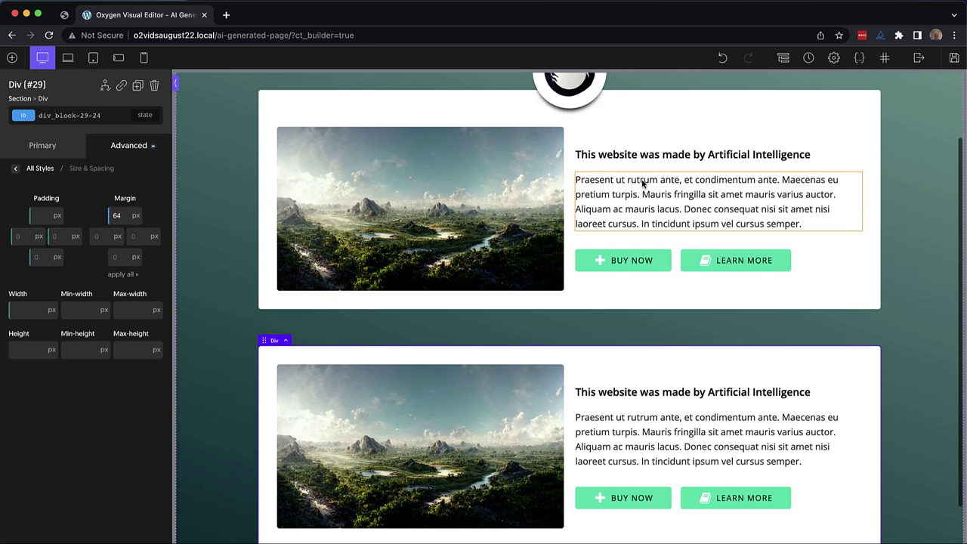
scroll(643, 182, down, 1)
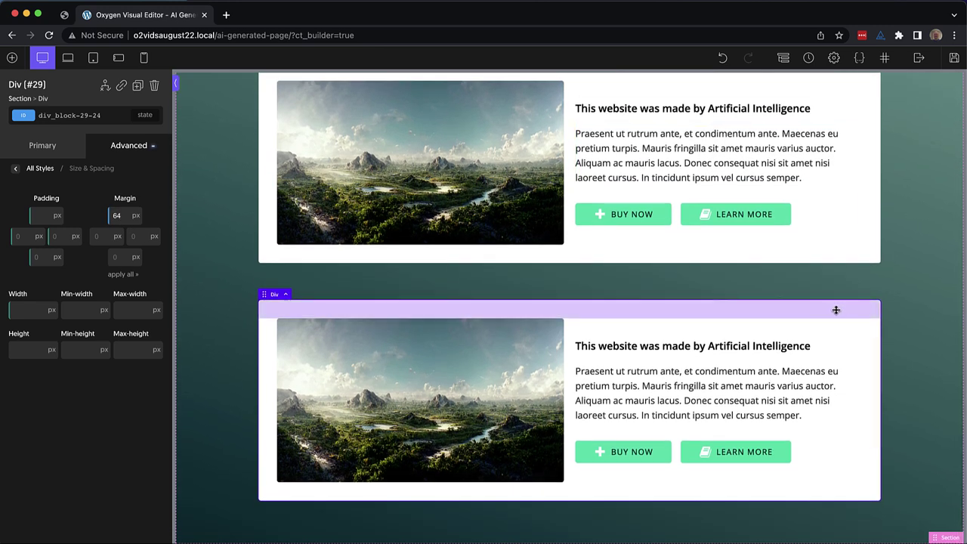
Replace the second card's image with the cloudy golden mountain lake picture from the media library.
click(458, 383)
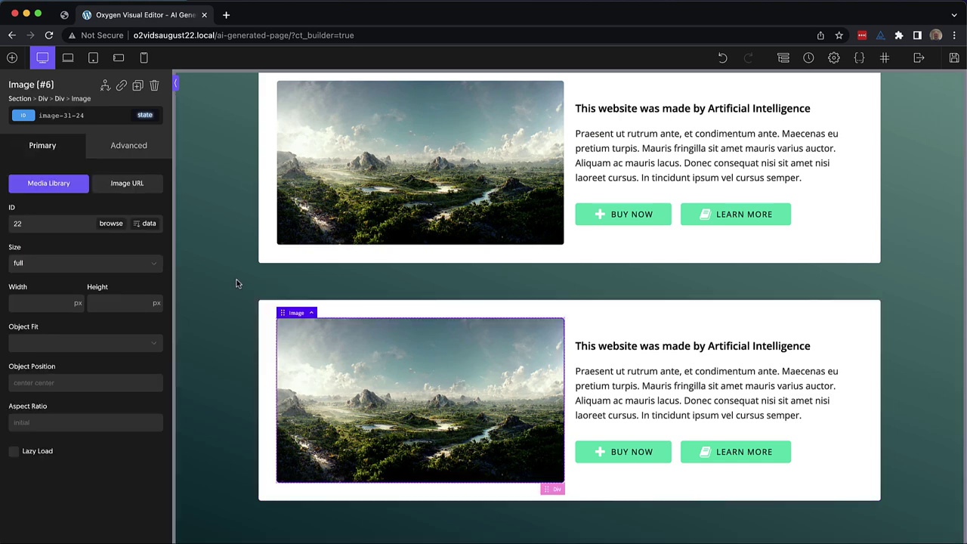
click(106, 226)
click(213, 215)
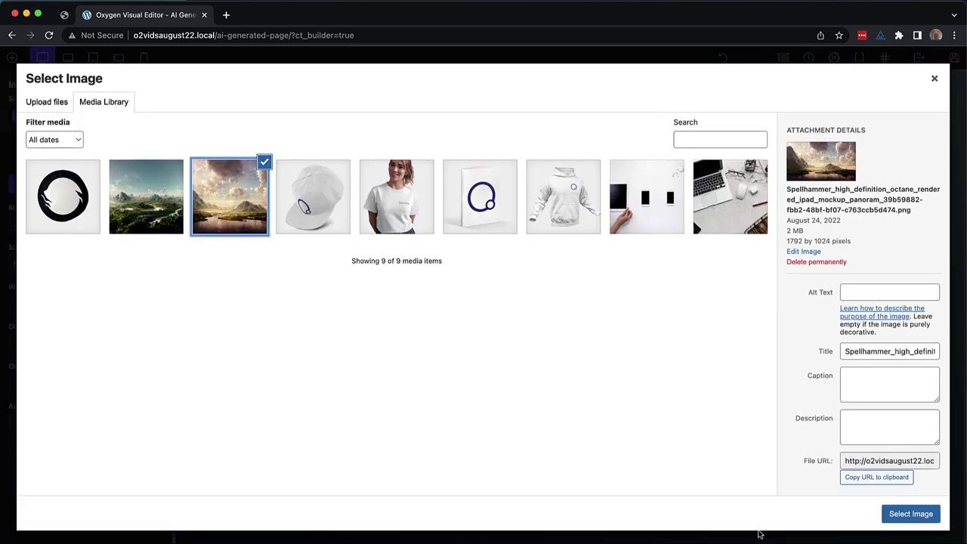
click(911, 513)
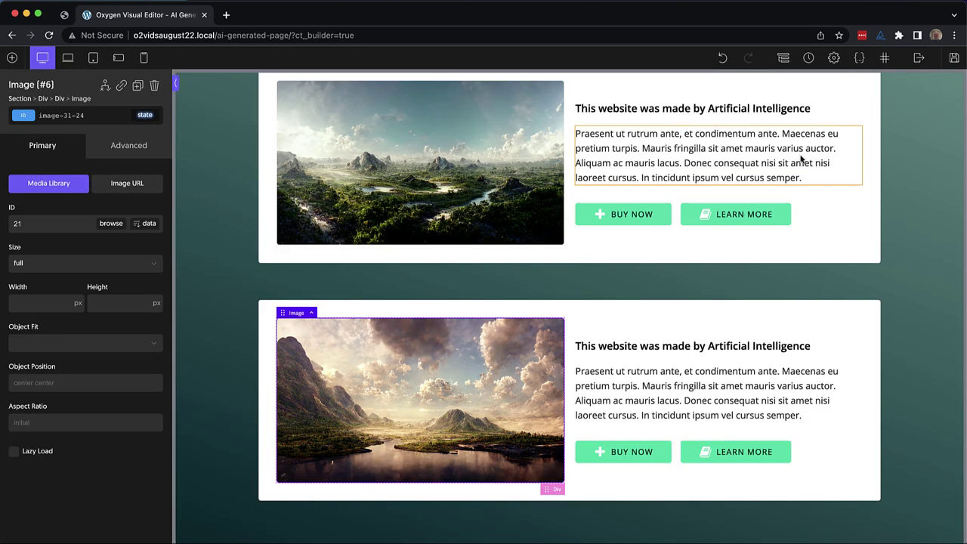
Reorder the second card's columns in the page structure so the text Div comes before the image Div.
click(786, 58)
click(816, 408)
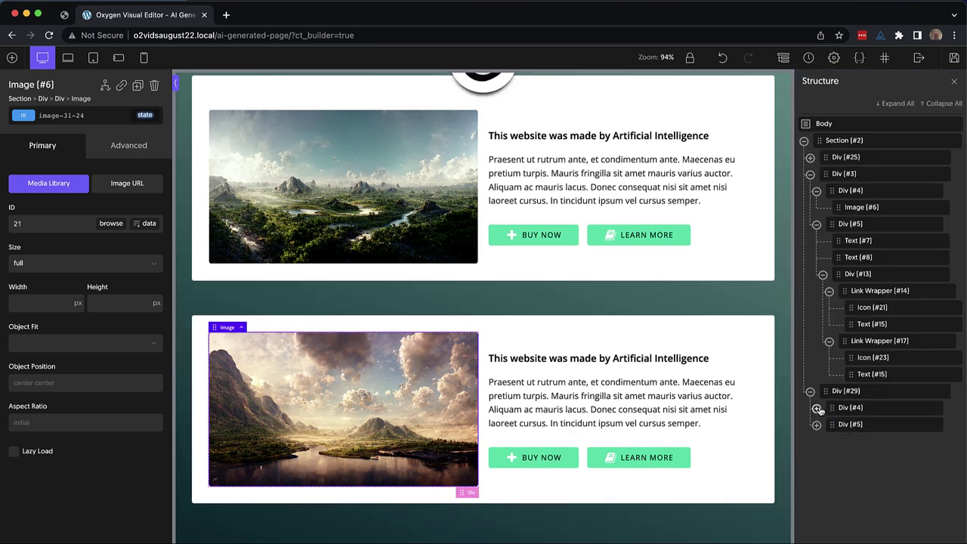
drag(848, 429, 850, 412)
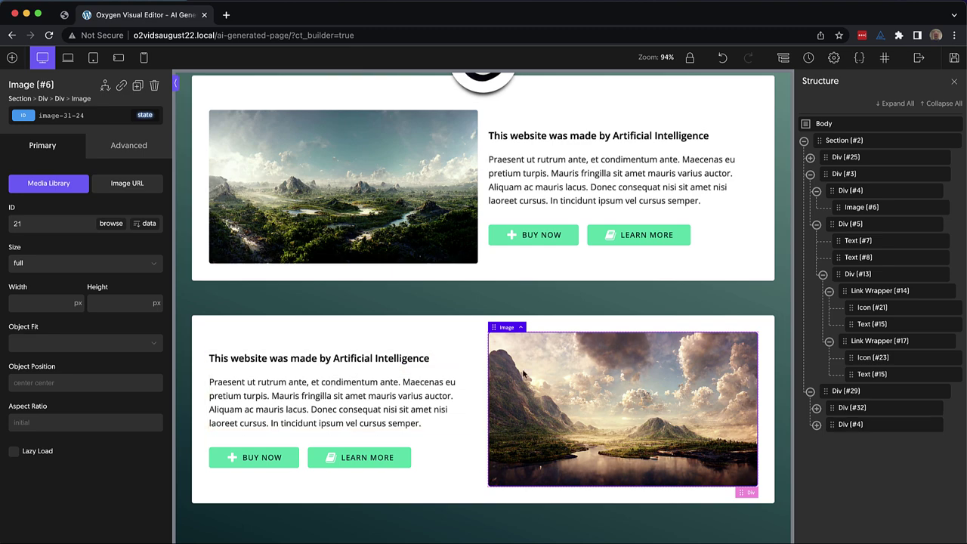
Save the page and open its frontend view in a new browser tab.
scroll(524, 373, up, 2)
scroll(523, 373, down, 2)
click(955, 57)
click(923, 56)
right_click(927, 91)
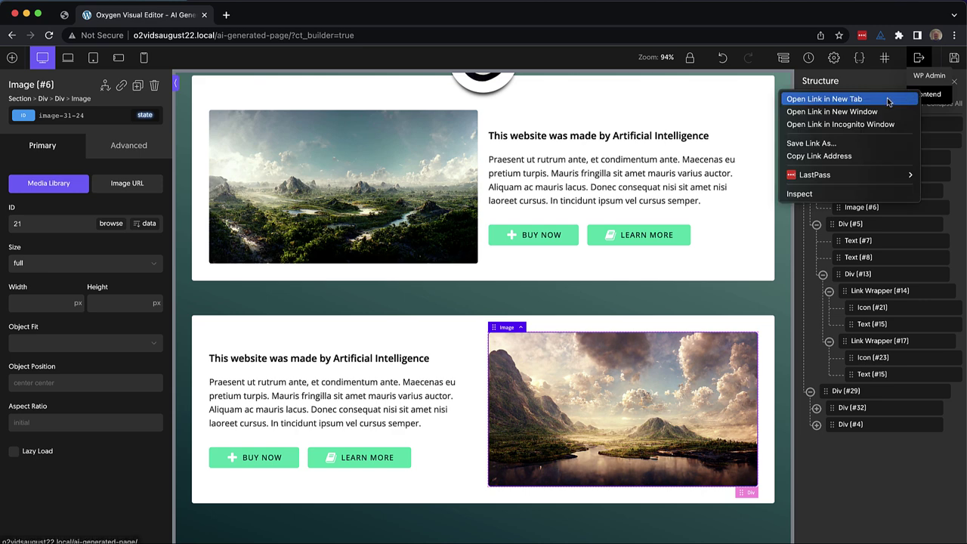
click(286, 68)
click(268, 16)
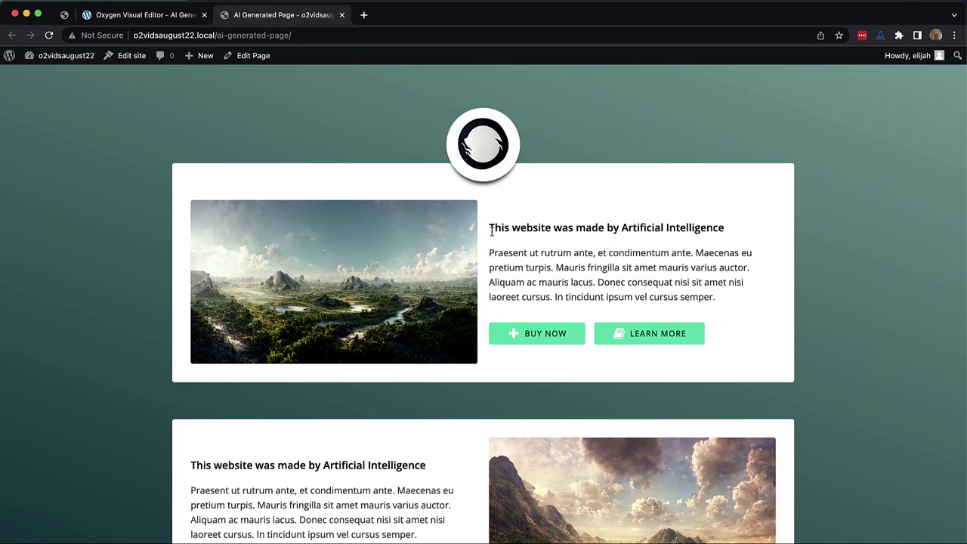
Compare the frontend page with the Midjourney gaming webpage design, examining the logo and both cards.
click(63, 15)
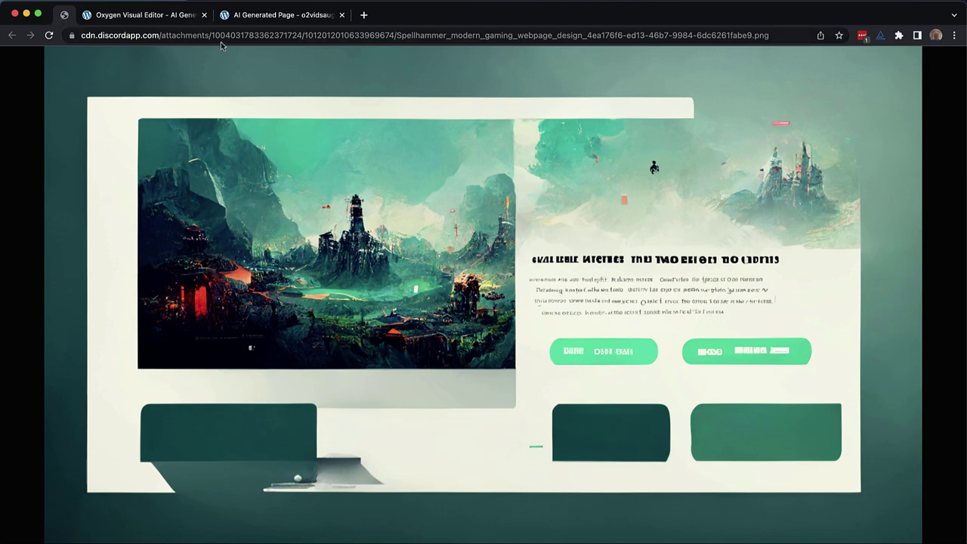
click(251, 16)
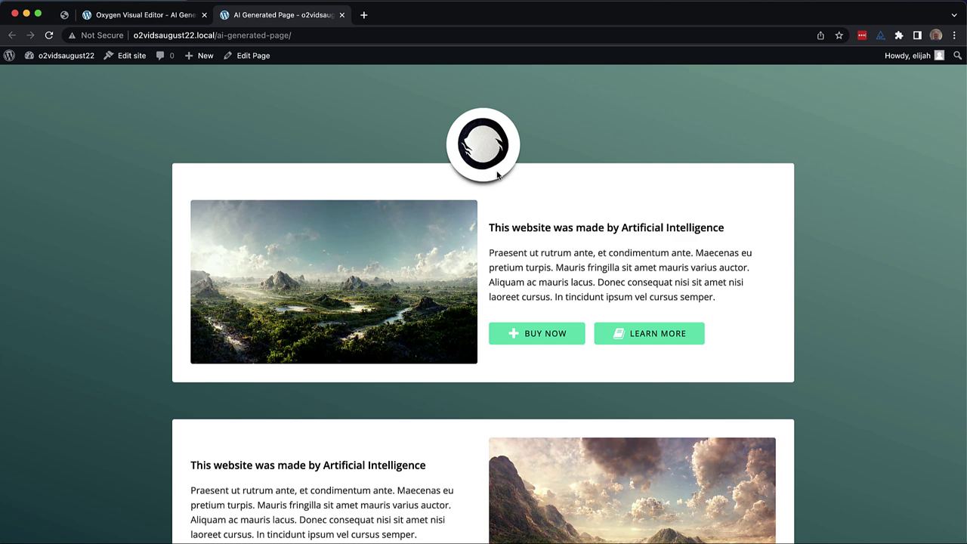
scroll(603, 264, down, 3)
scroll(604, 270, up, 3)
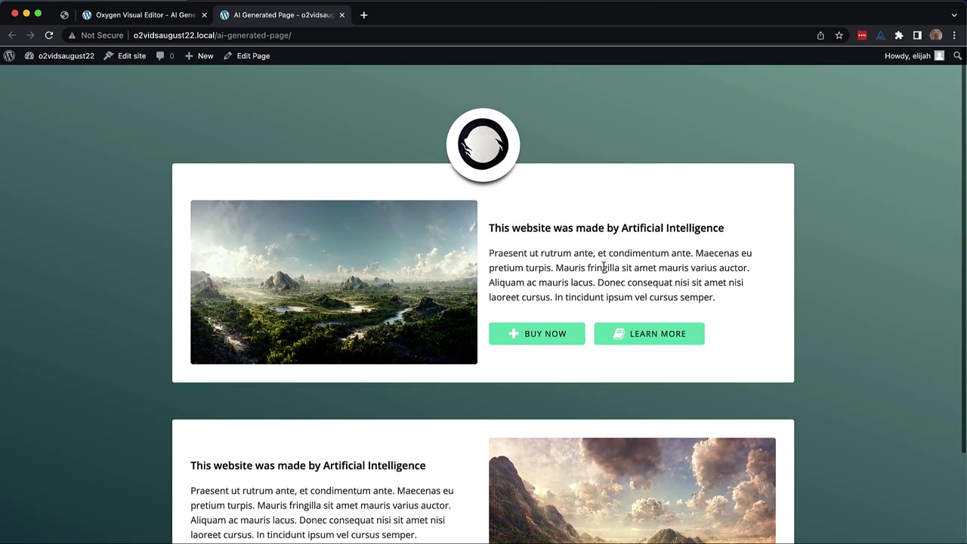
scroll(604, 268, up, 1)
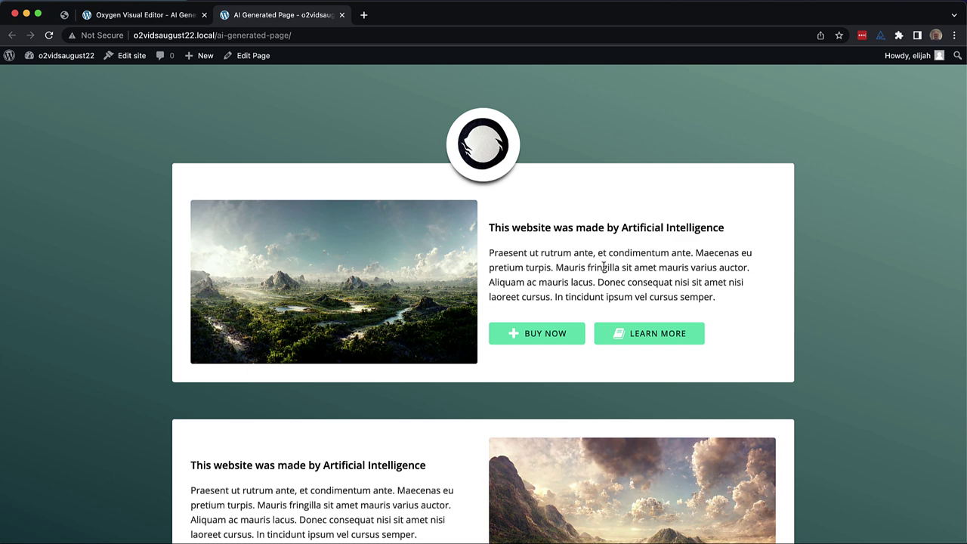
scroll(603, 266, down, 5)
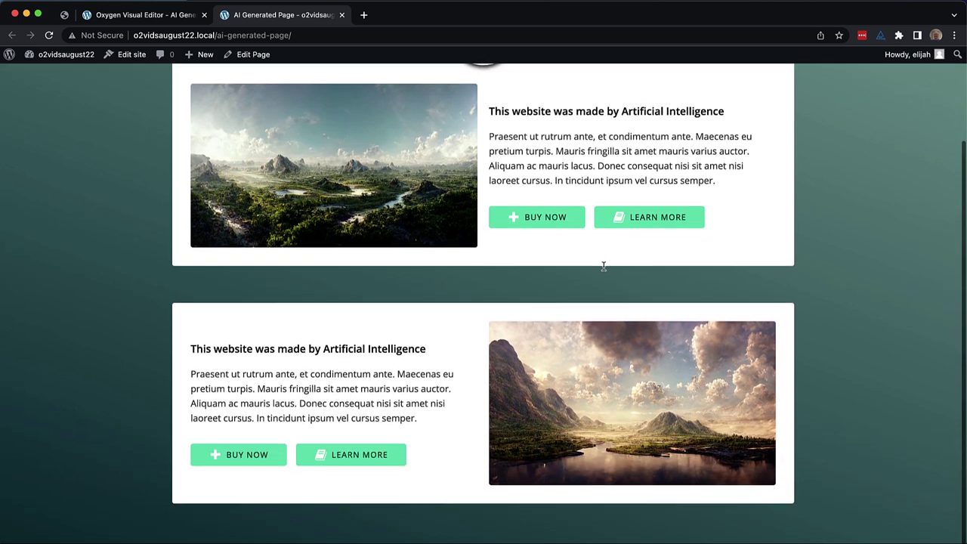
scroll(604, 269, up, 5)
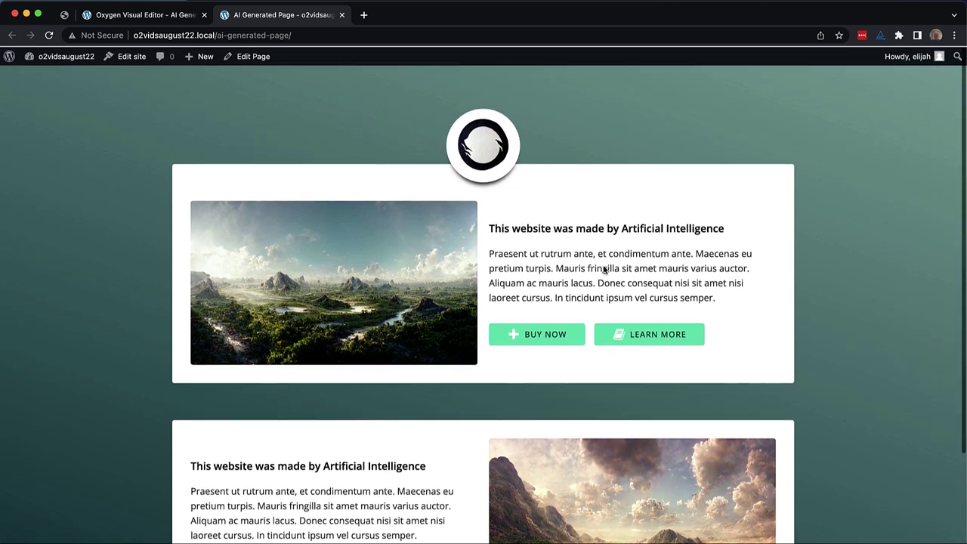
Switch back to the Oxygen editor, add a new Div at the end of the main section, and collapse the structure tree.
click(174, 23)
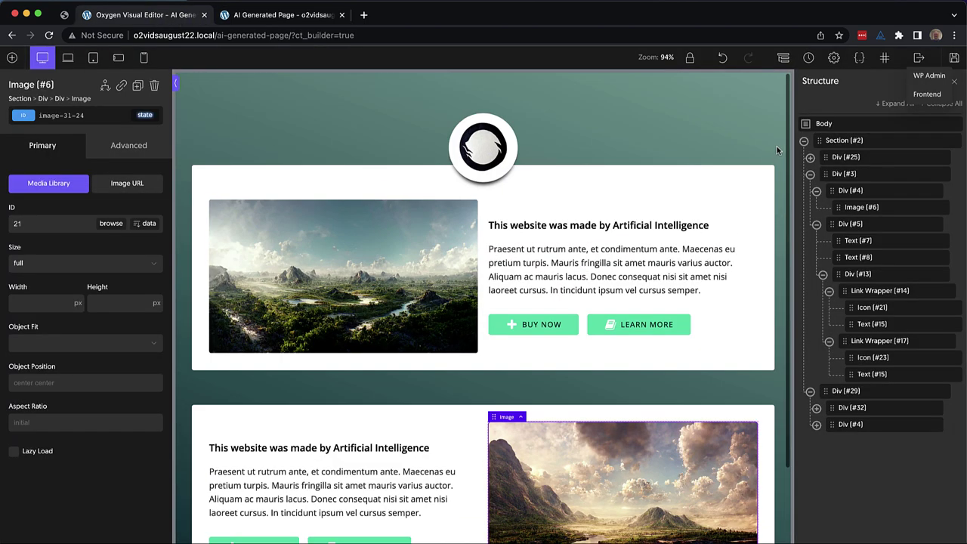
click(774, 125)
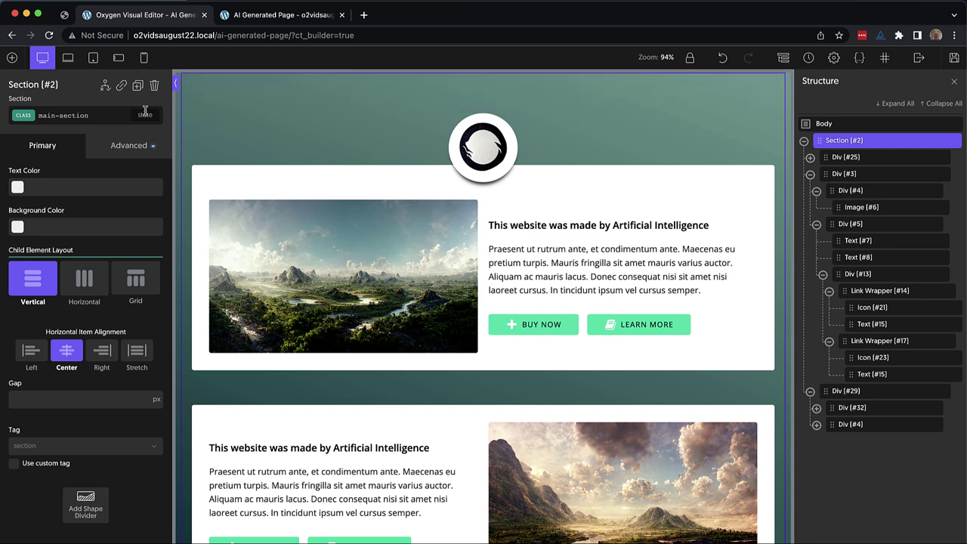
click(12, 58)
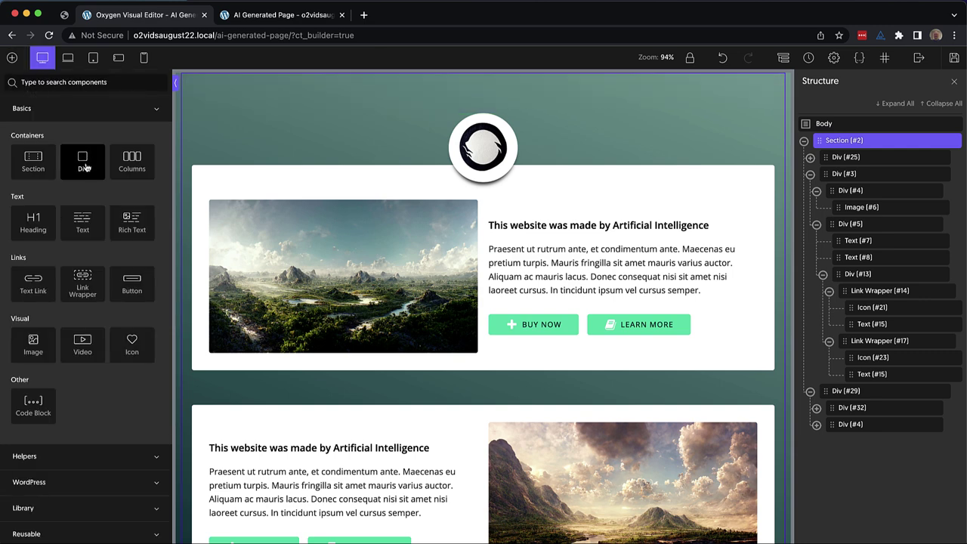
click(82, 161)
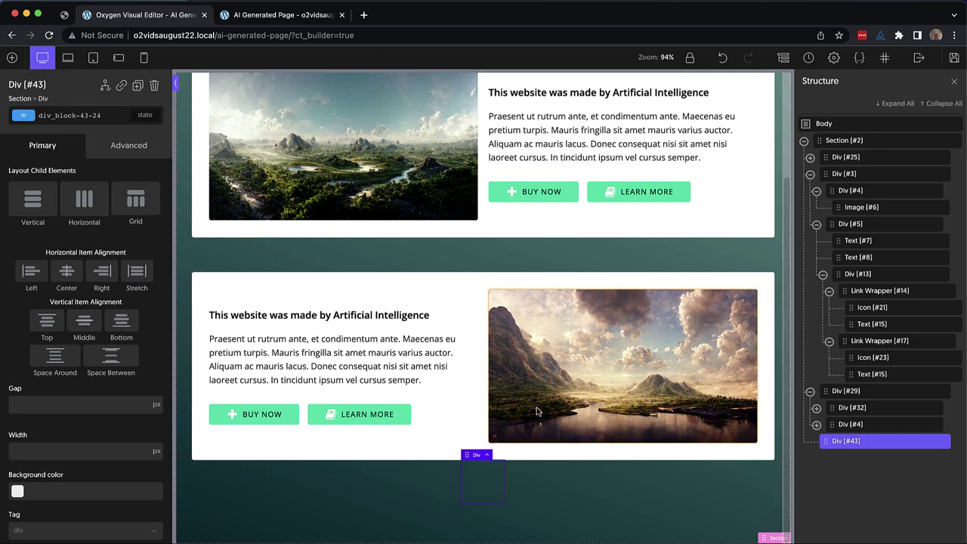
click(810, 390)
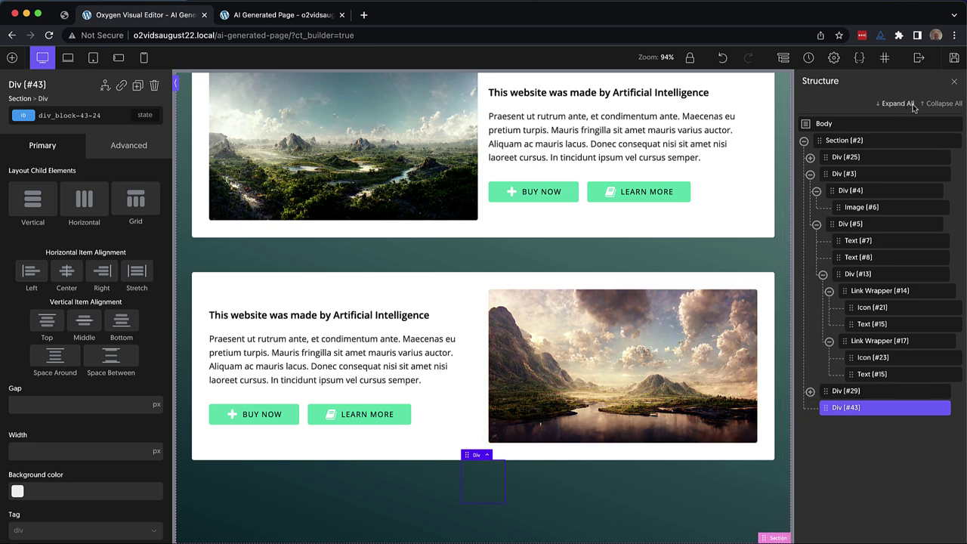
click(942, 104)
click(805, 142)
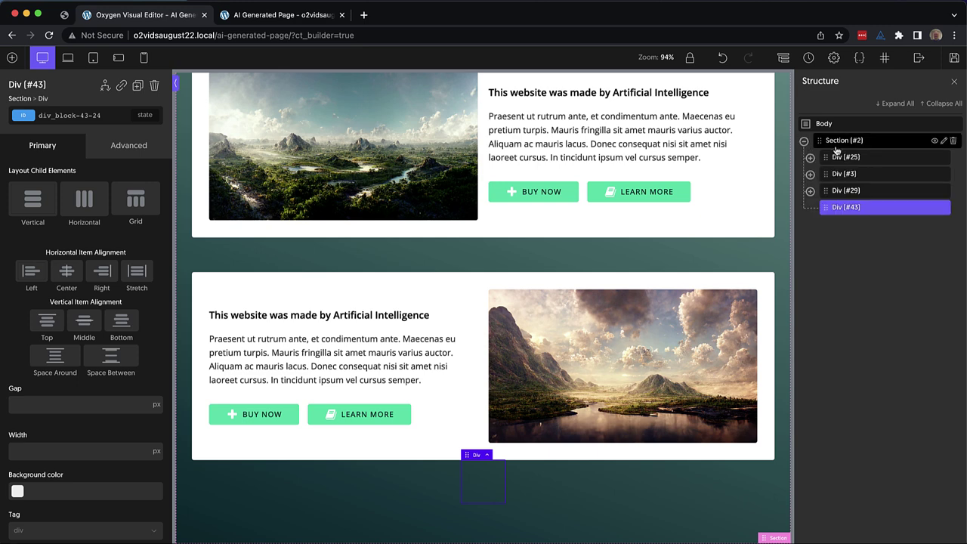
Set the main-section class's position to relative in its layout styles.
click(837, 142)
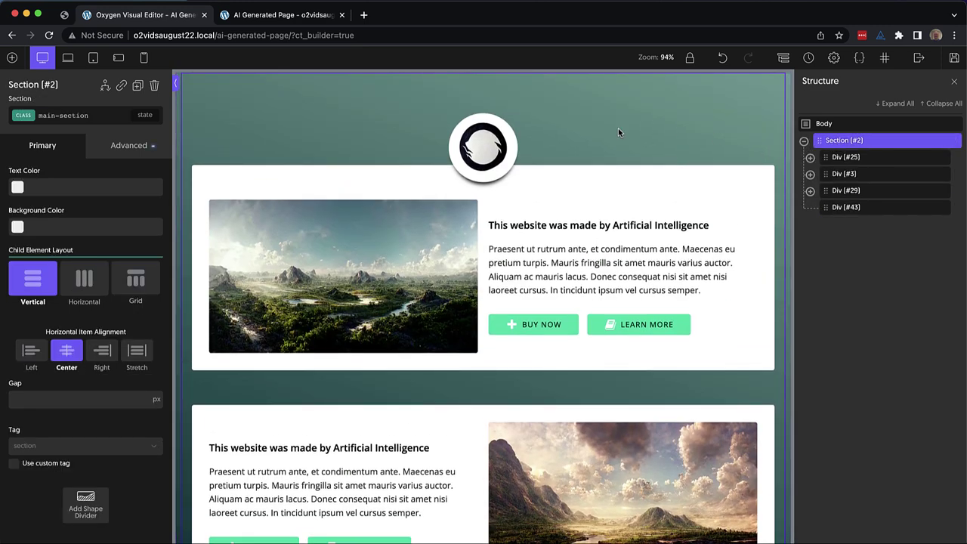
click(121, 145)
click(97, 239)
scroll(97, 232, down, 5)
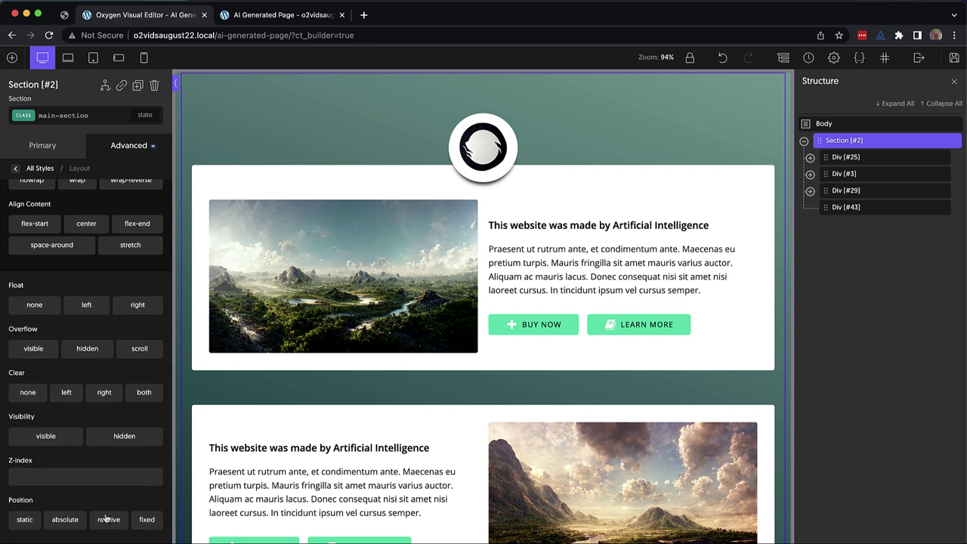
click(106, 520)
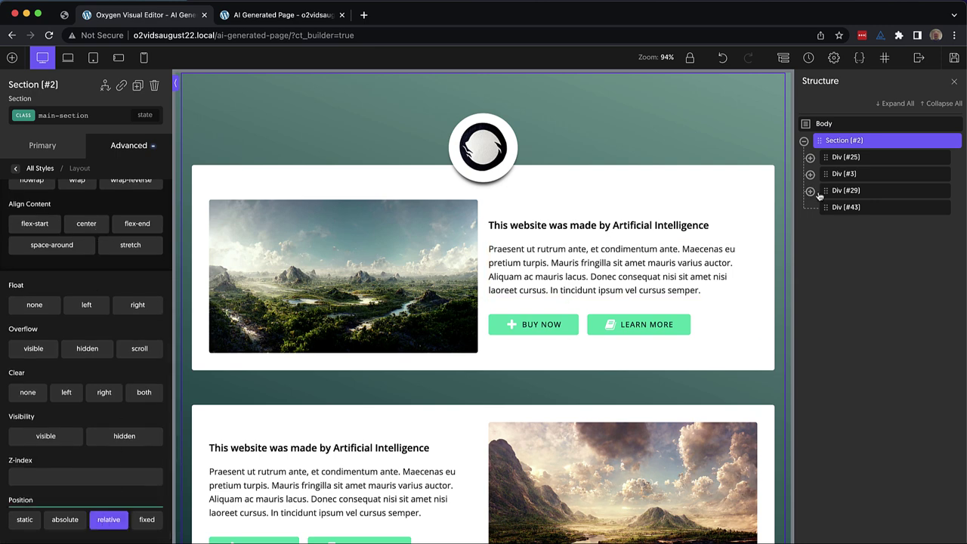
Position the new Div absolutely within the section, with top, left and right offsets of 0 px.
click(837, 207)
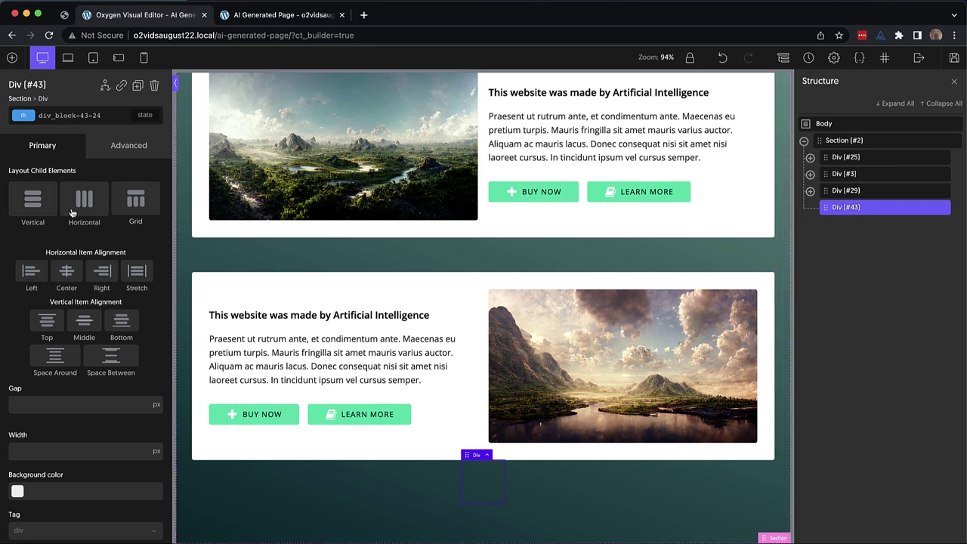
click(125, 146)
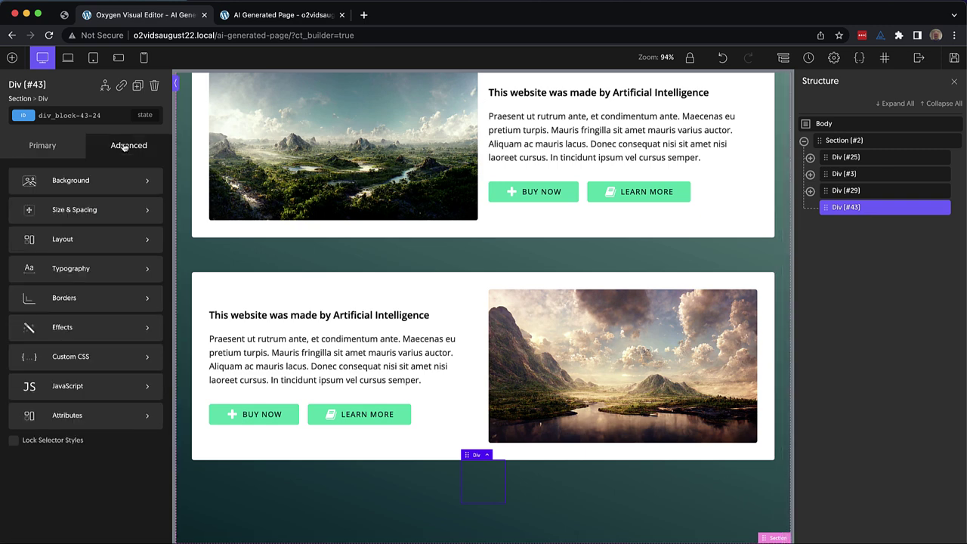
click(78, 238)
scroll(78, 244, down, 5)
scroll(80, 340, down, 10)
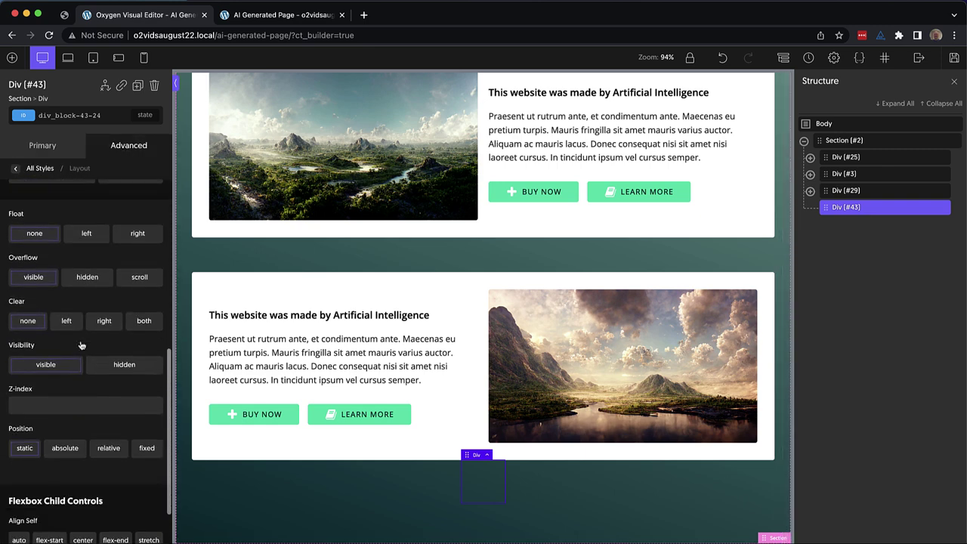
click(65, 397)
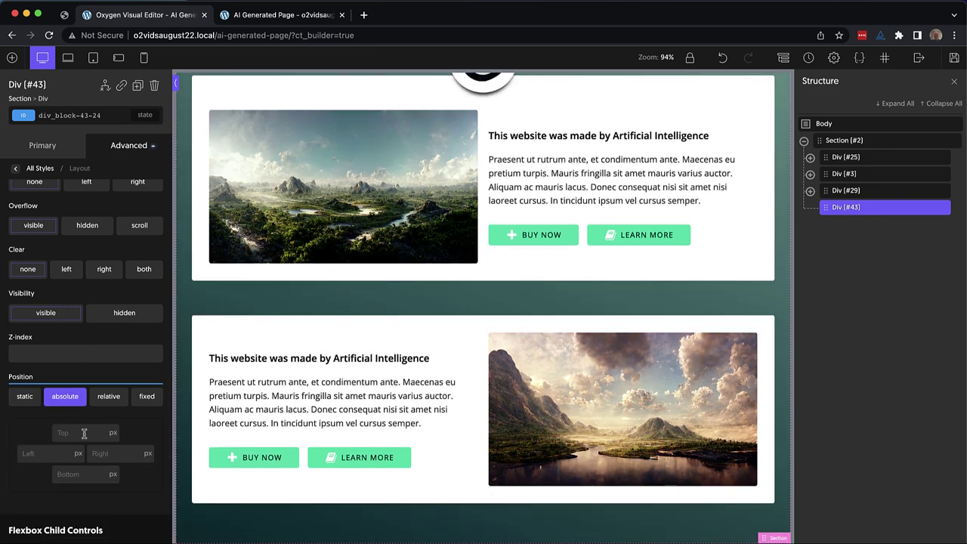
click(43, 451)
text(0)
click(117, 451)
text(0)
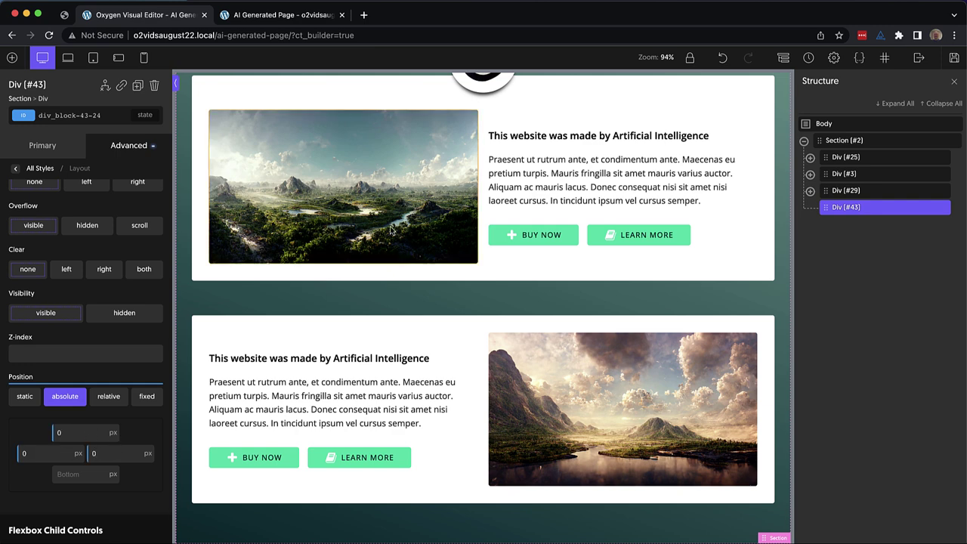
scroll(390, 226, up, 2)
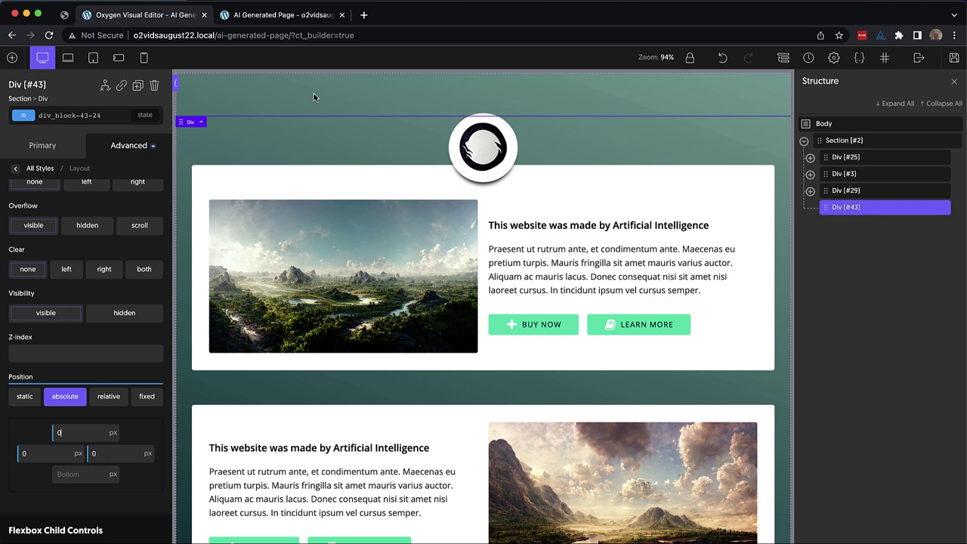
Give the new Div the green jungle panorama from the media library as its background image.
click(122, 148)
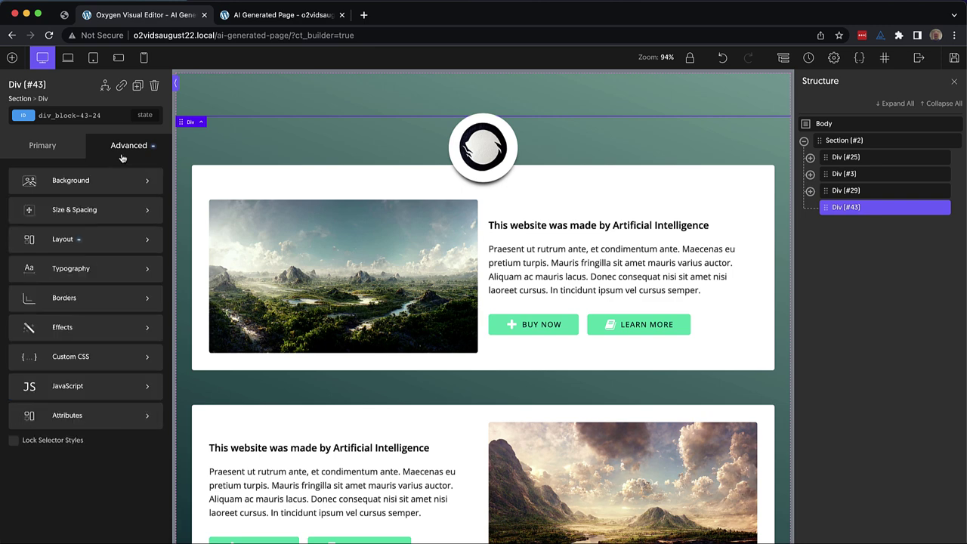
click(104, 178)
click(109, 251)
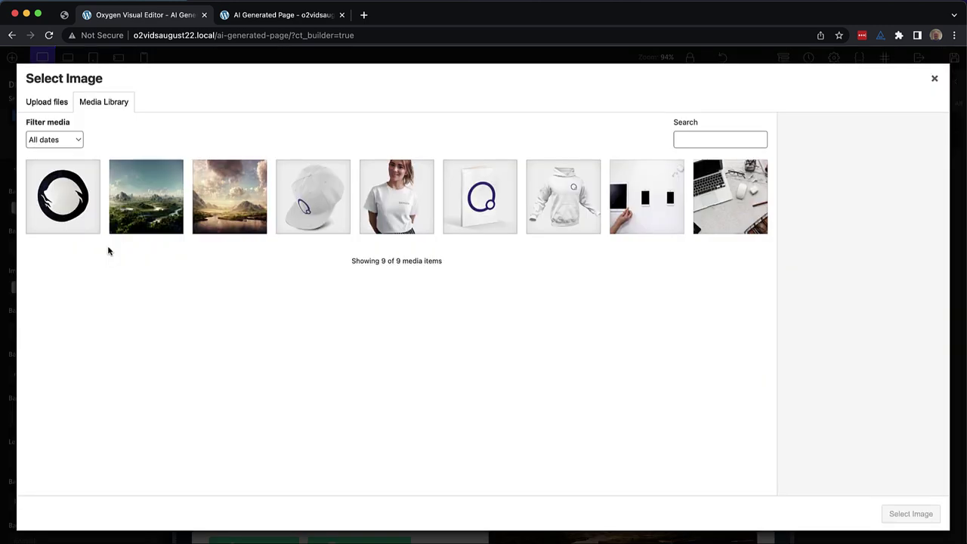
click(155, 217)
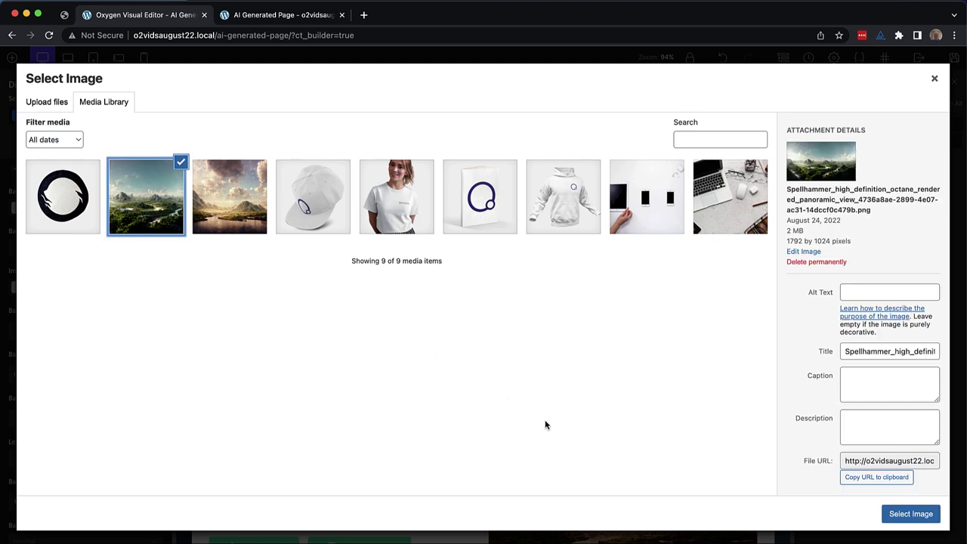
click(930, 523)
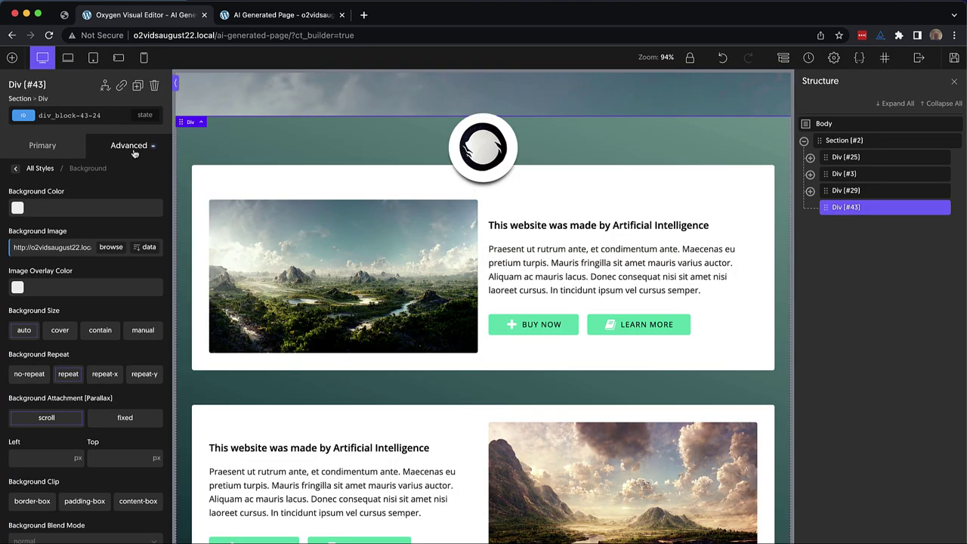
Apply the branddark global color as the Div's image overlay and lower its opacity to 0.31.
click(17, 288)
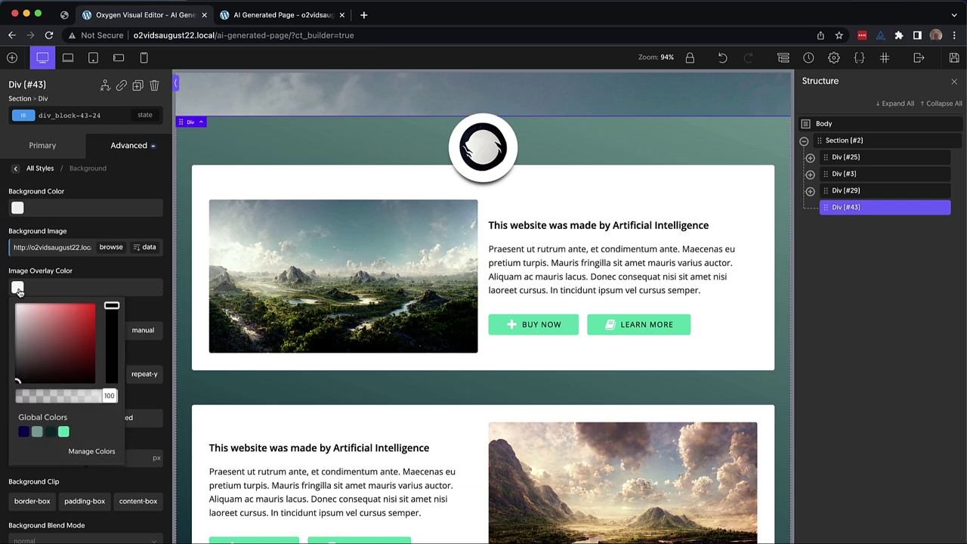
click(49, 434)
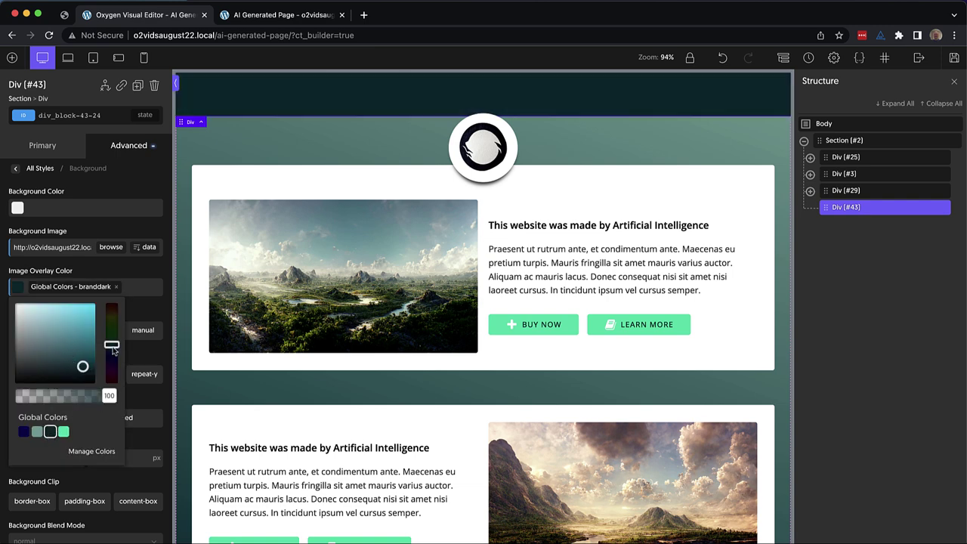
drag(107, 399, 49, 398)
click(112, 270)
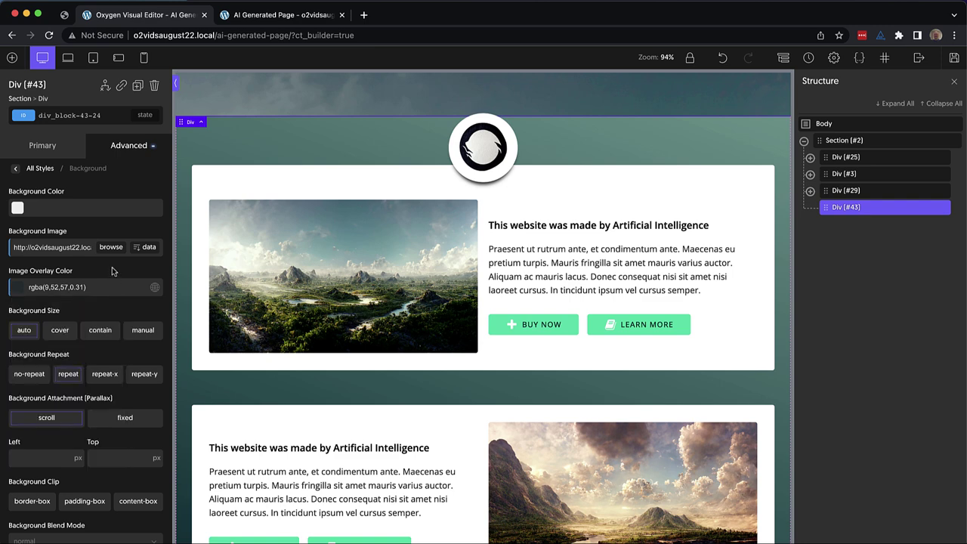
Set the background Div's height to 300 px.
click(130, 159)
click(96, 212)
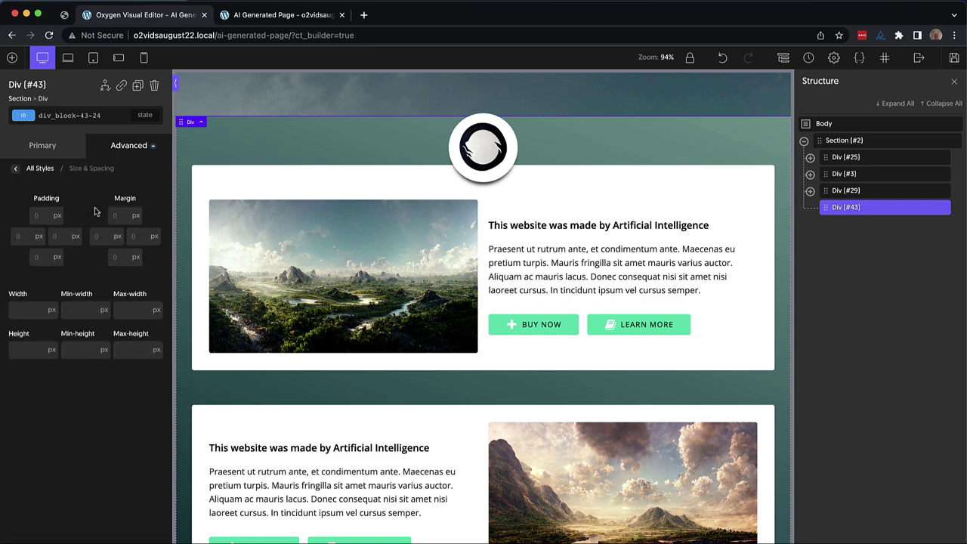
click(21, 349)
text(300)
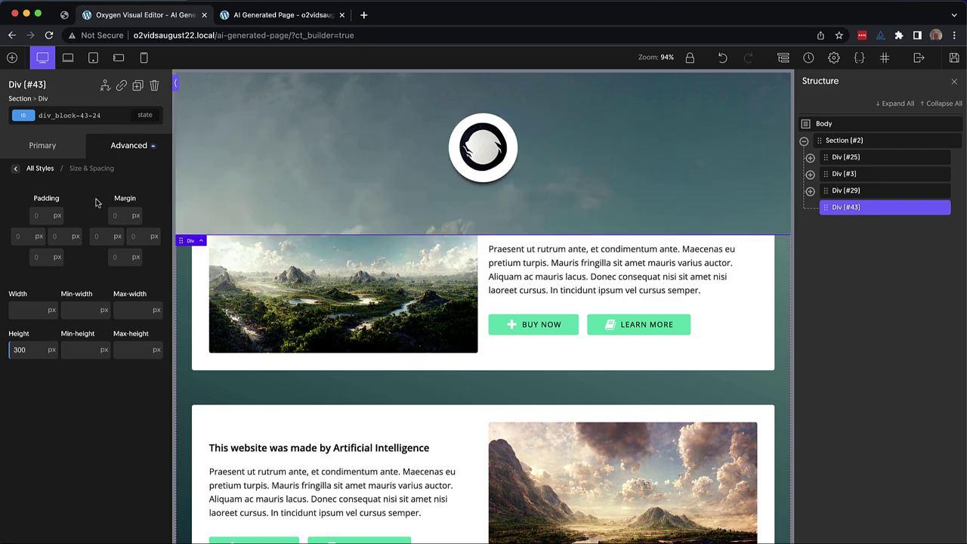
Set the Div's background size to cover and its top background position to 50%.
click(117, 156)
click(87, 181)
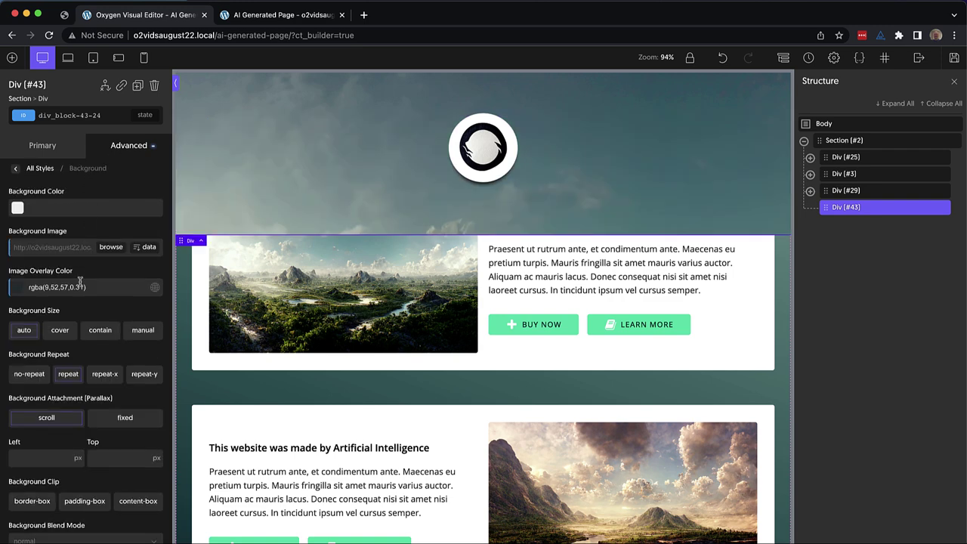
scroll(81, 281, down, 2)
click(60, 279)
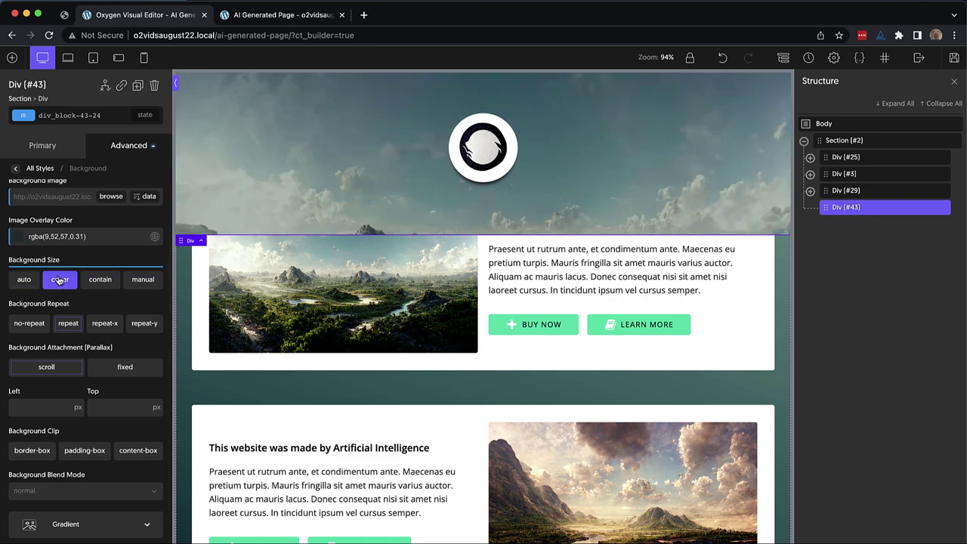
click(157, 408)
click(157, 399)
text(50)
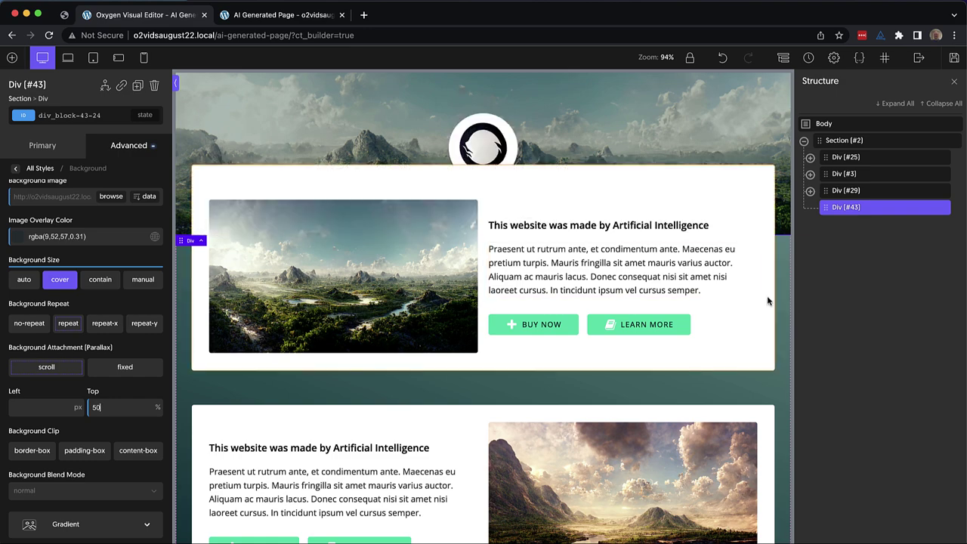
Set the z-index of the content class to 1, working from the first card's Div.
click(767, 296)
click(88, 117)
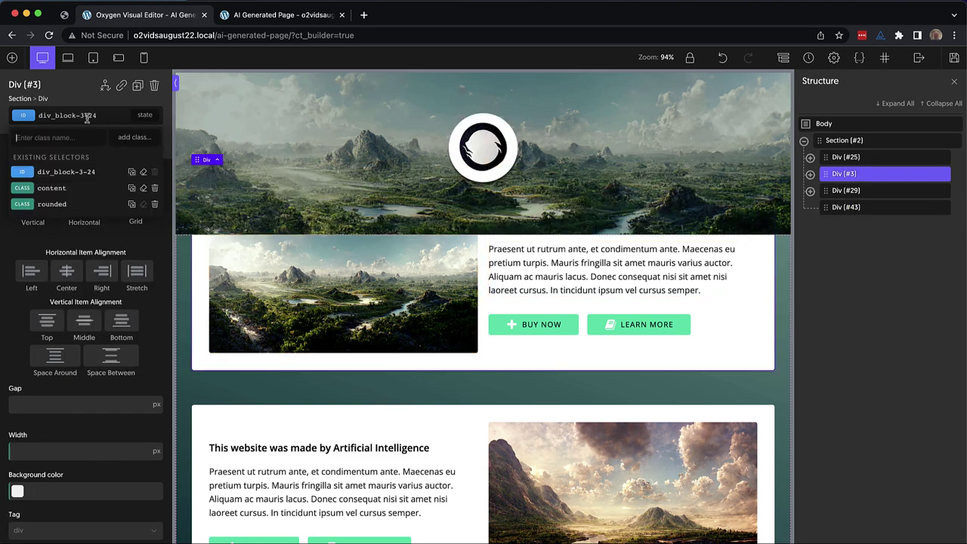
click(59, 191)
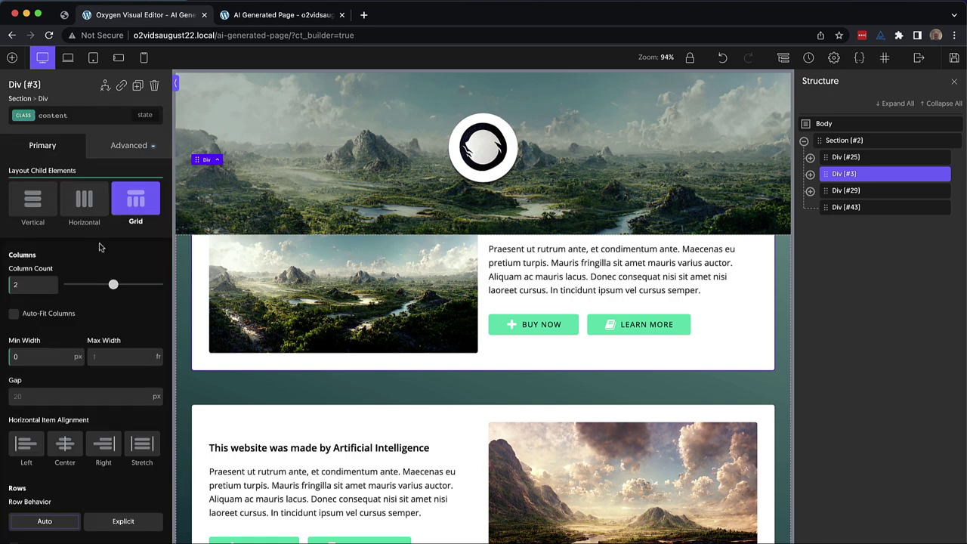
click(119, 148)
click(86, 240)
scroll(84, 249, down, 8)
scroll(61, 272, up, 2)
scroll(117, 324, down, 6)
click(62, 348)
text(1)
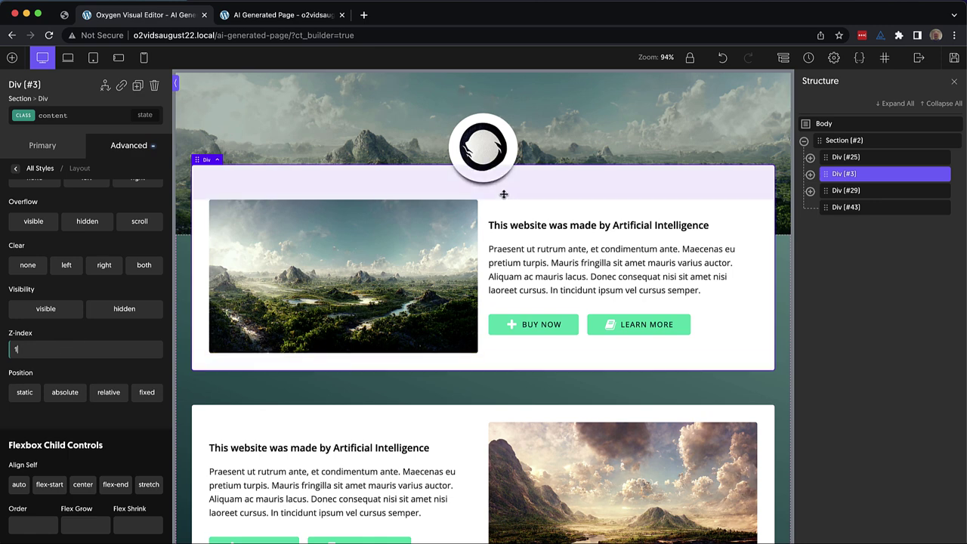
Save the page and reload its frontend view to check the header image behind the logo and first card.
scroll(764, 274, down, 2)
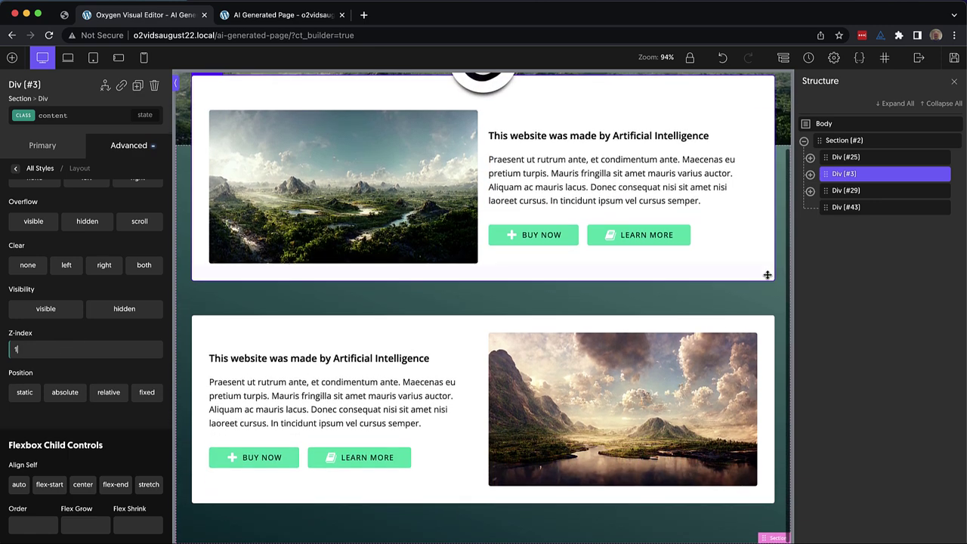
scroll(518, 380, up, 2)
click(954, 57)
click(286, 18)
key(super+r)
scroll(701, 231, down, 2)
scroll(701, 230, up, 2)
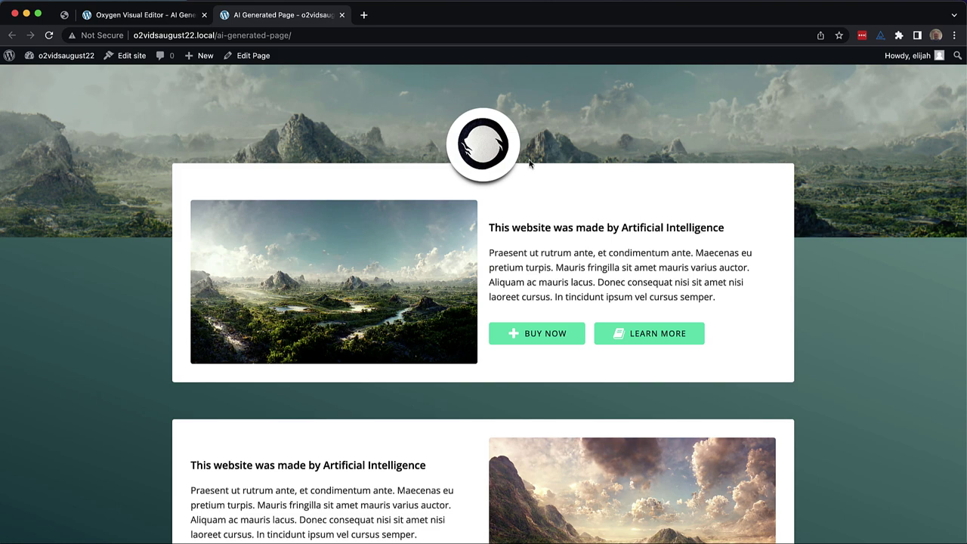
Compare the reloaded frontend page, including its header image, with the Midjourney gaming webpage design.
click(64, 15)
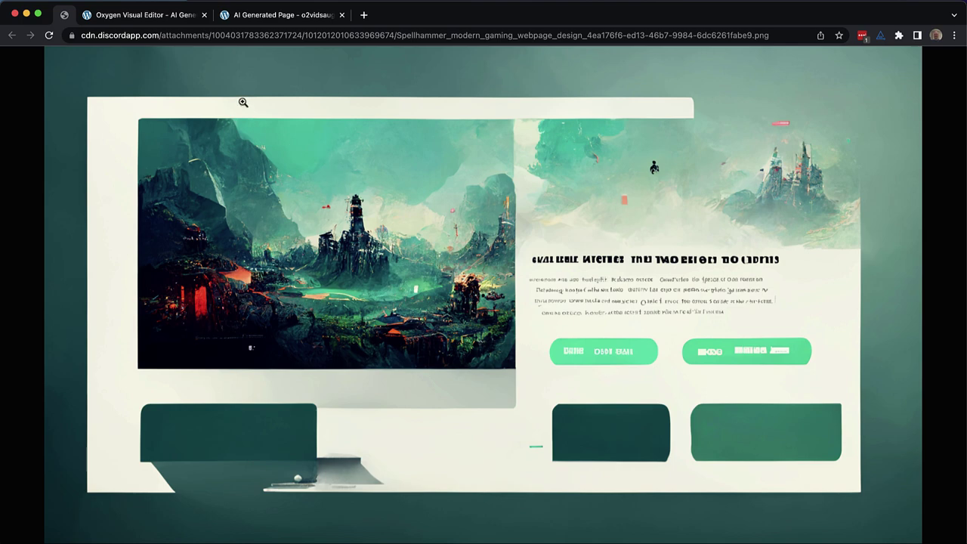
click(266, 17)
scroll(737, 227, down, 3)
scroll(737, 227, up, 3)
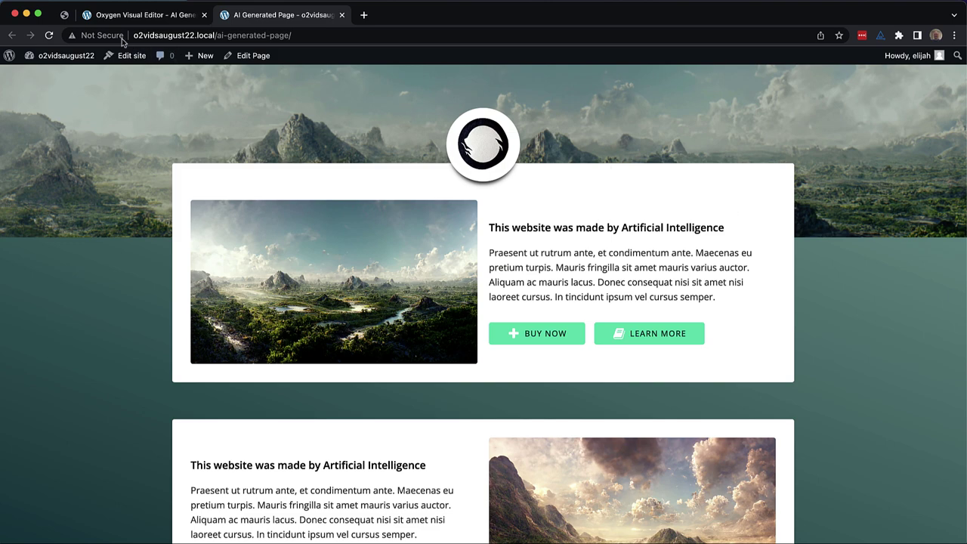
click(66, 17)
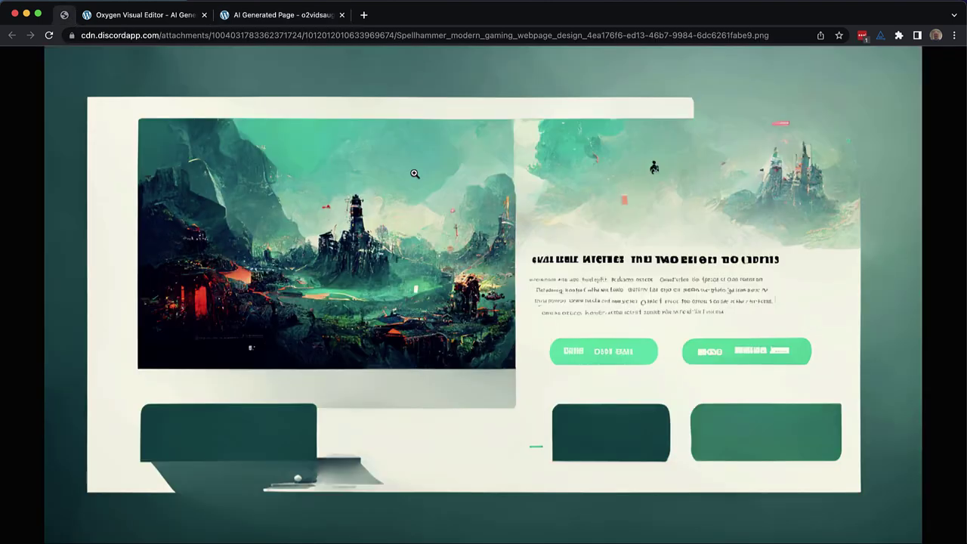